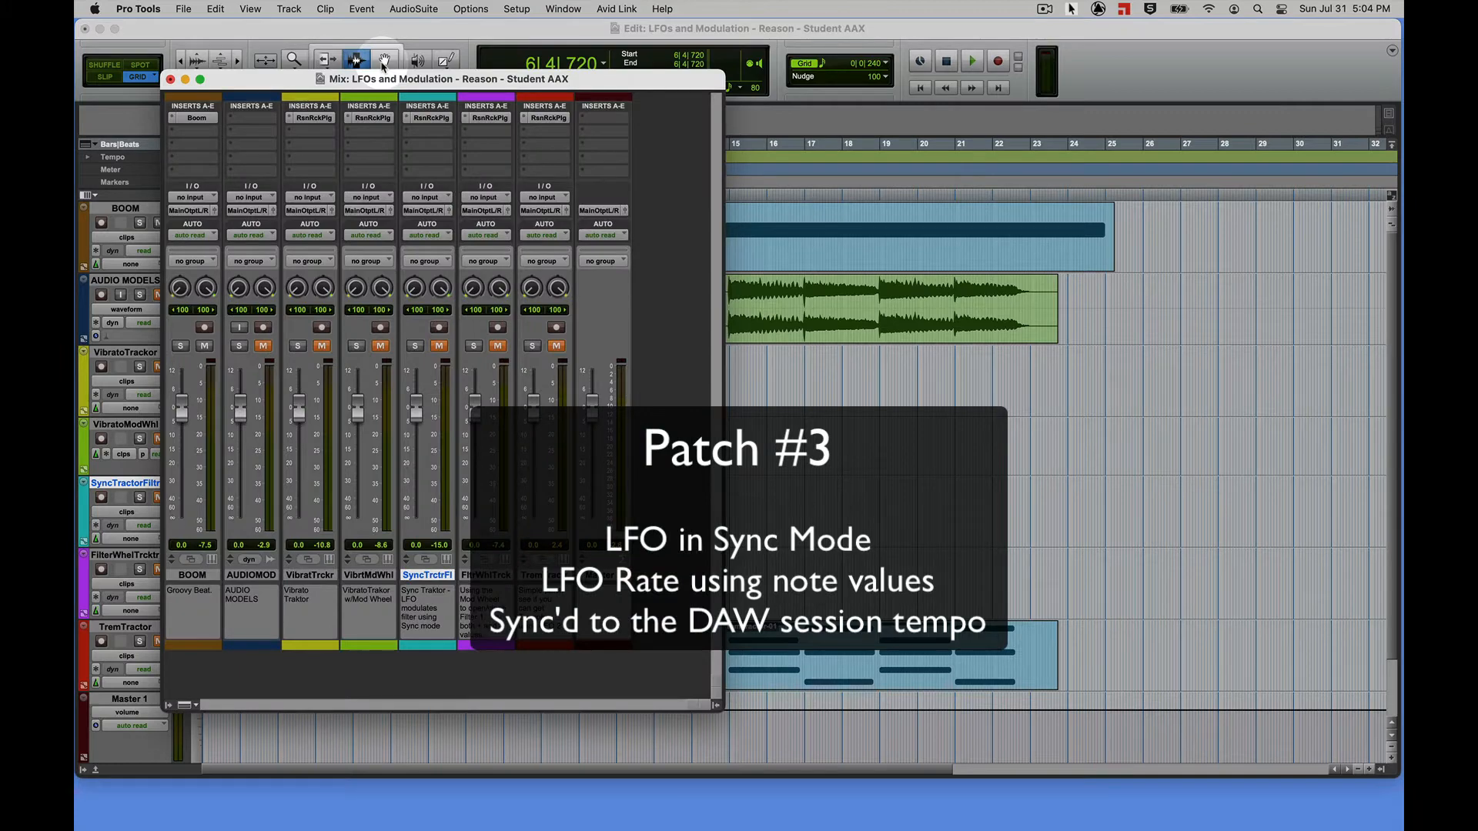
Move the Mix window clear of the tracks and open the Reason Rack Plugin inserted on the SyncTrctrFl track.
{"action": "left_click_drag", "start_coordinate": [383, 78], "coordinate": [727, 76]}
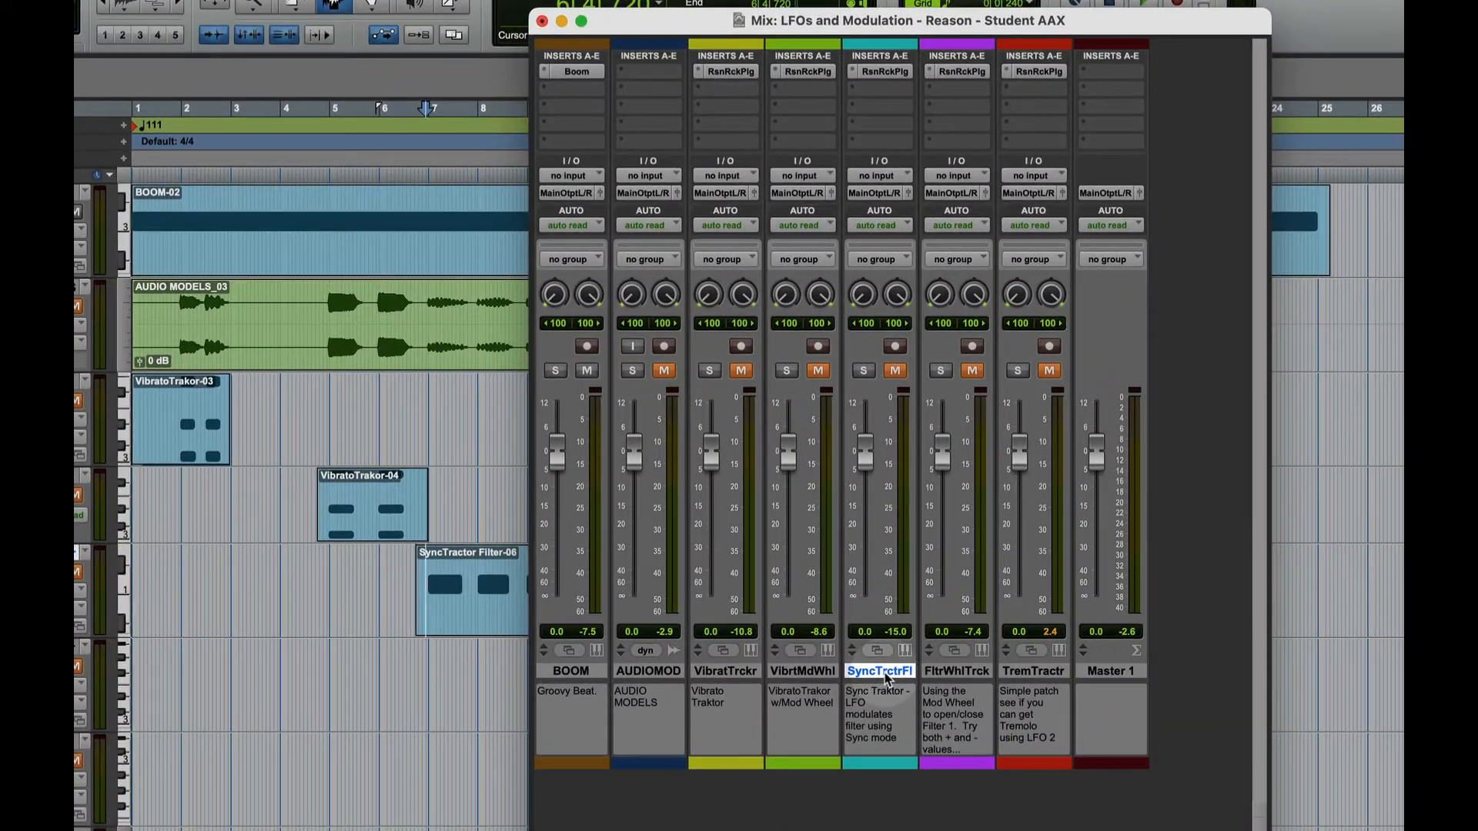
{"action": "double_click", "coordinate": [885, 675]}
{"action": "left_click", "coordinate": [871, 461]}
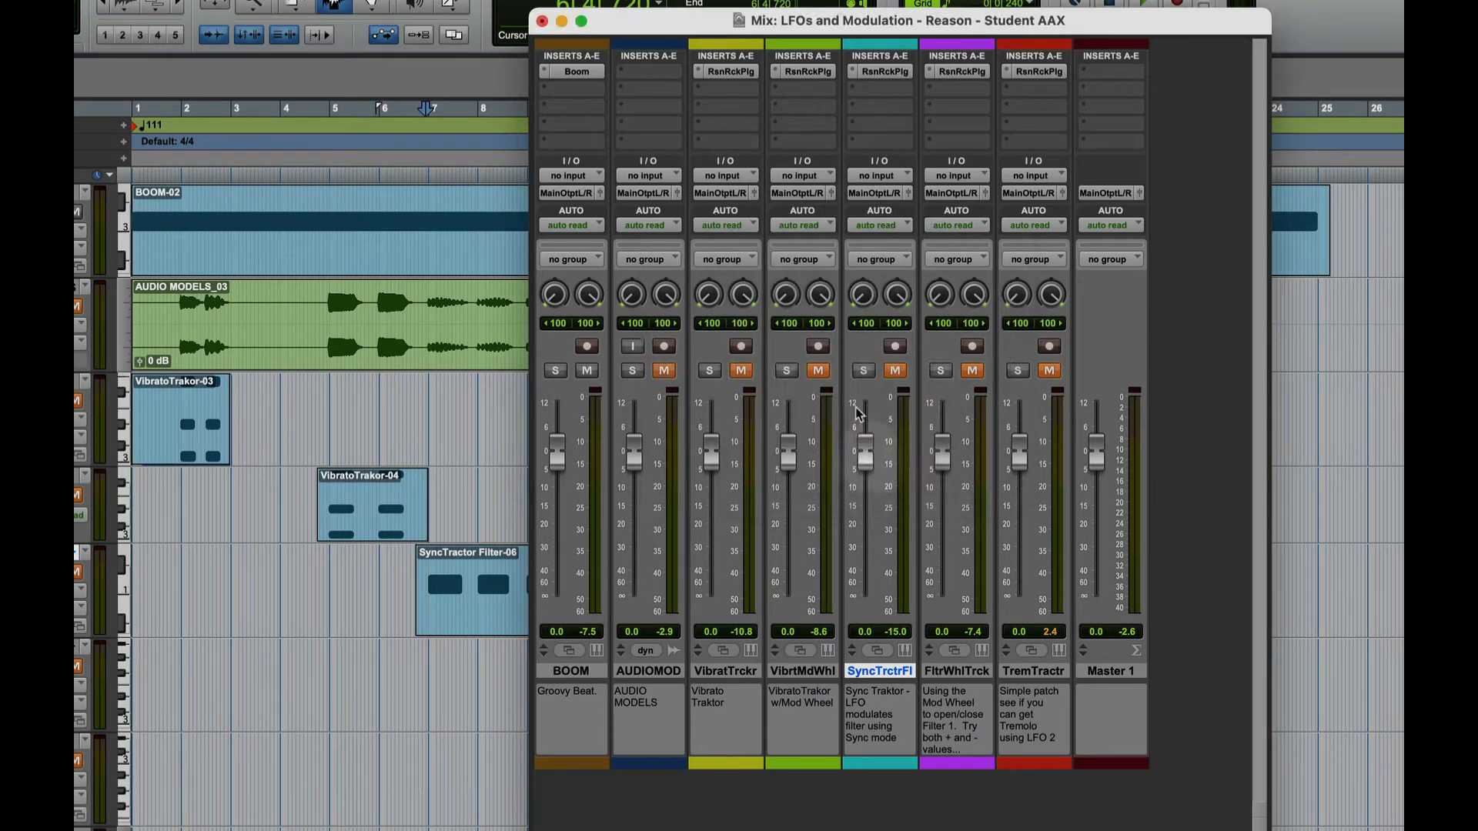
{"action": "left_click", "coordinate": [878, 71]}
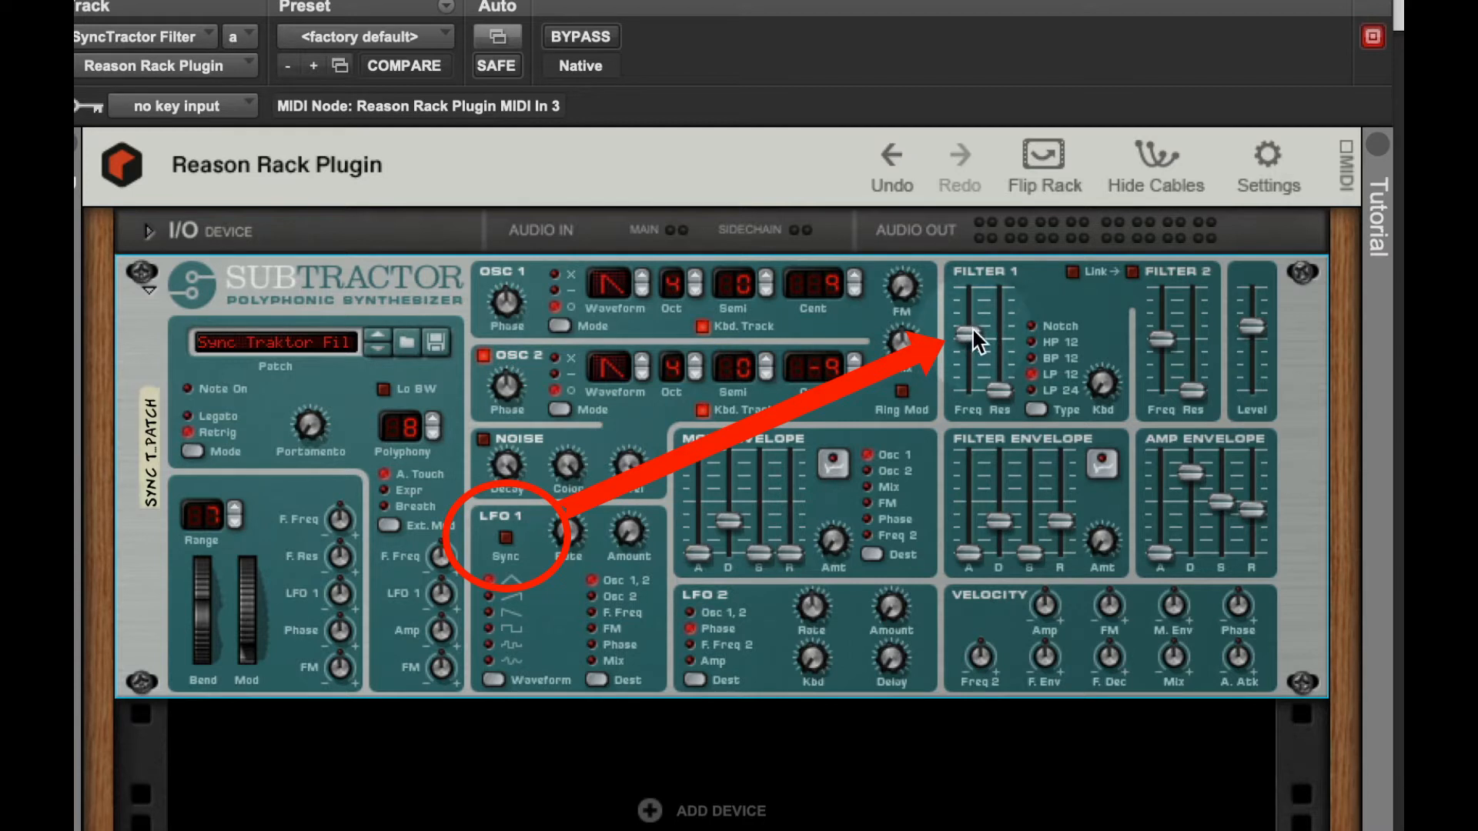
Try LFO 1's rate in free-running mode and enable Sync for LFO 1 in the Subtractor.
{"action": "mouse_move", "coordinate": [972, 327]}
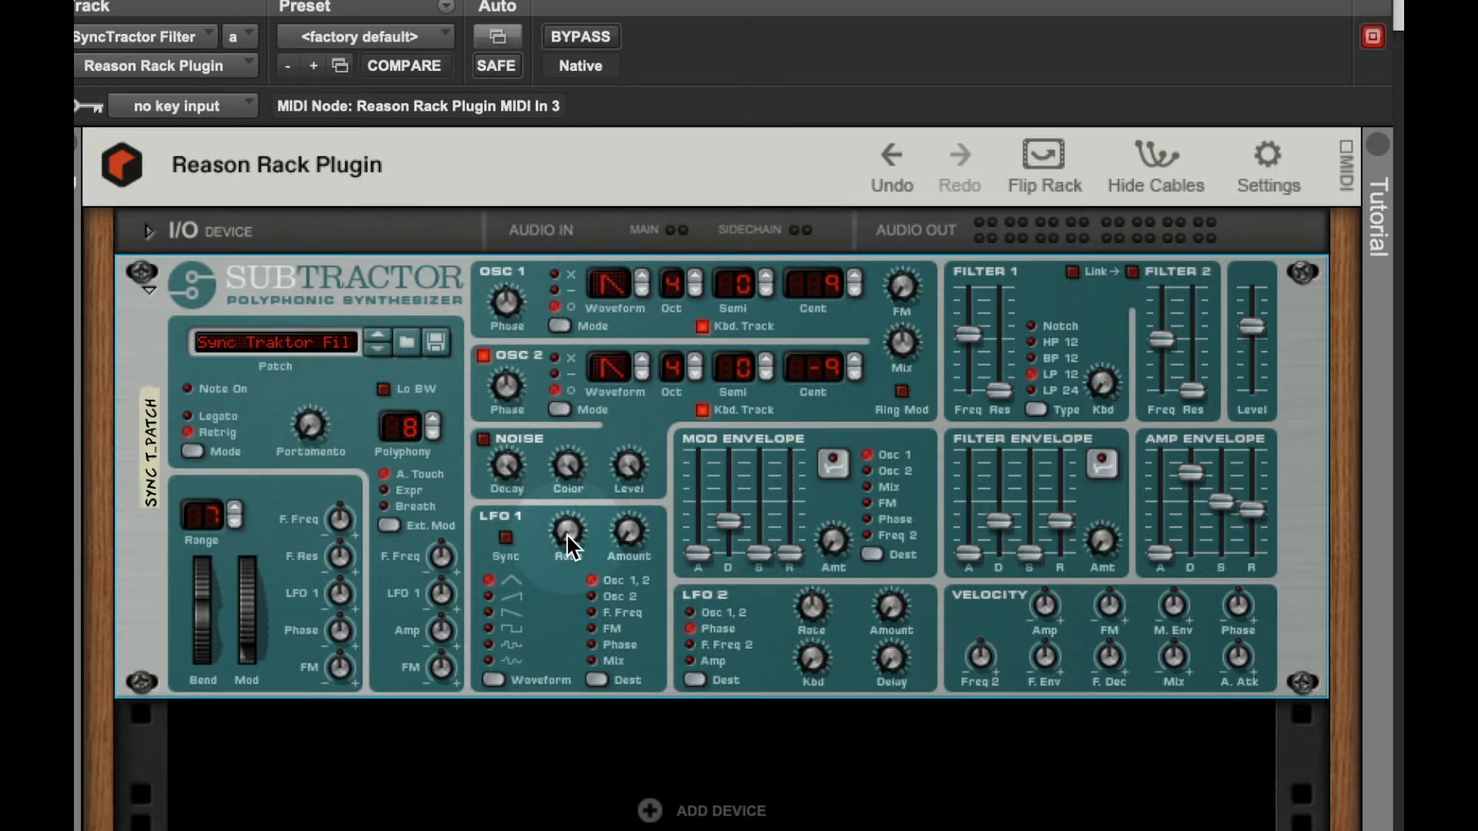
{"action": "mouse_move", "coordinate": [566, 533]}
{"action": "left_click_drag", "start_coordinate": [566, 533], "coordinate": [557, 580]}
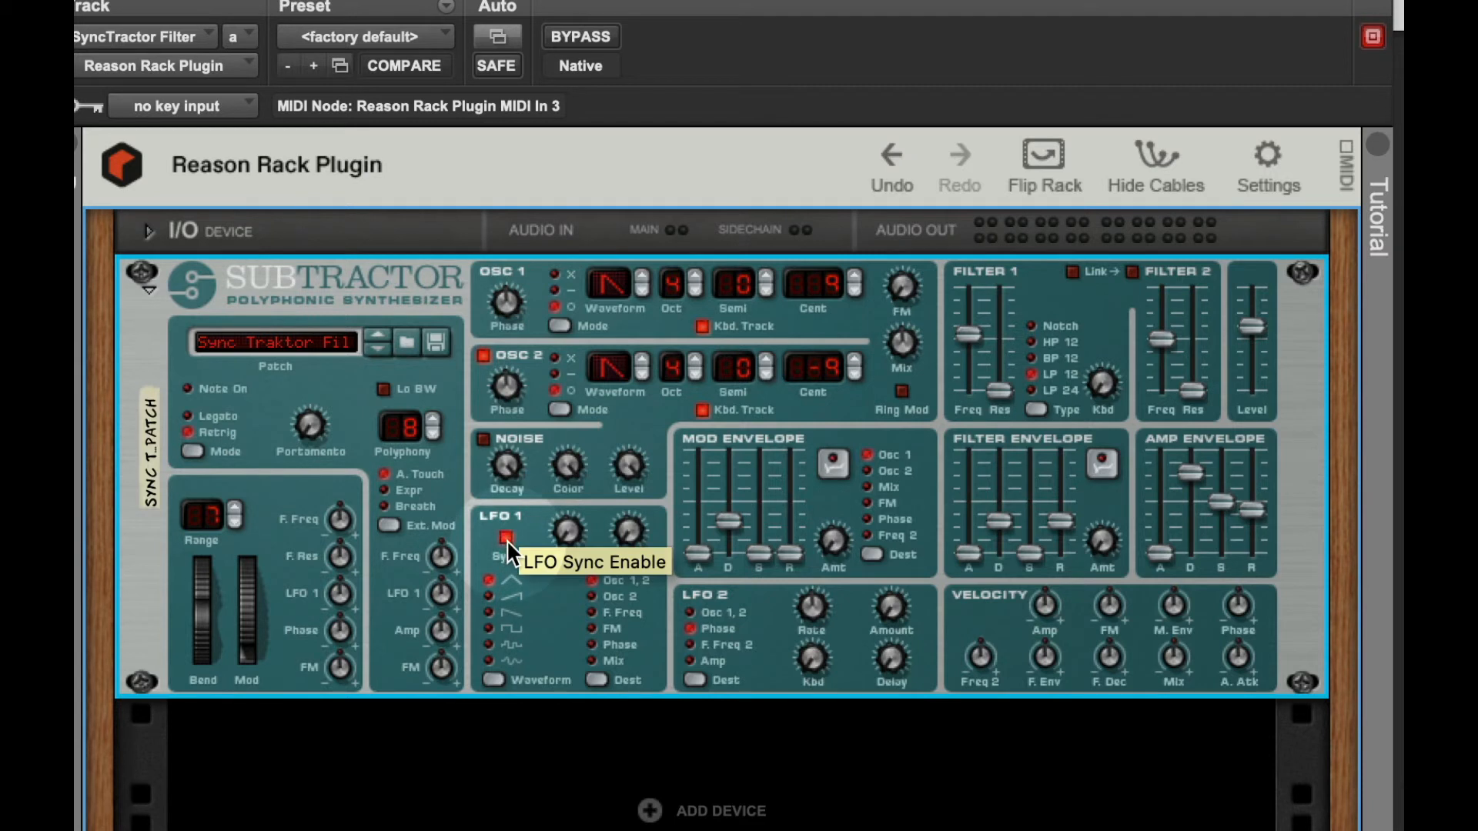
{"action": "mouse_move", "coordinate": [561, 534]}
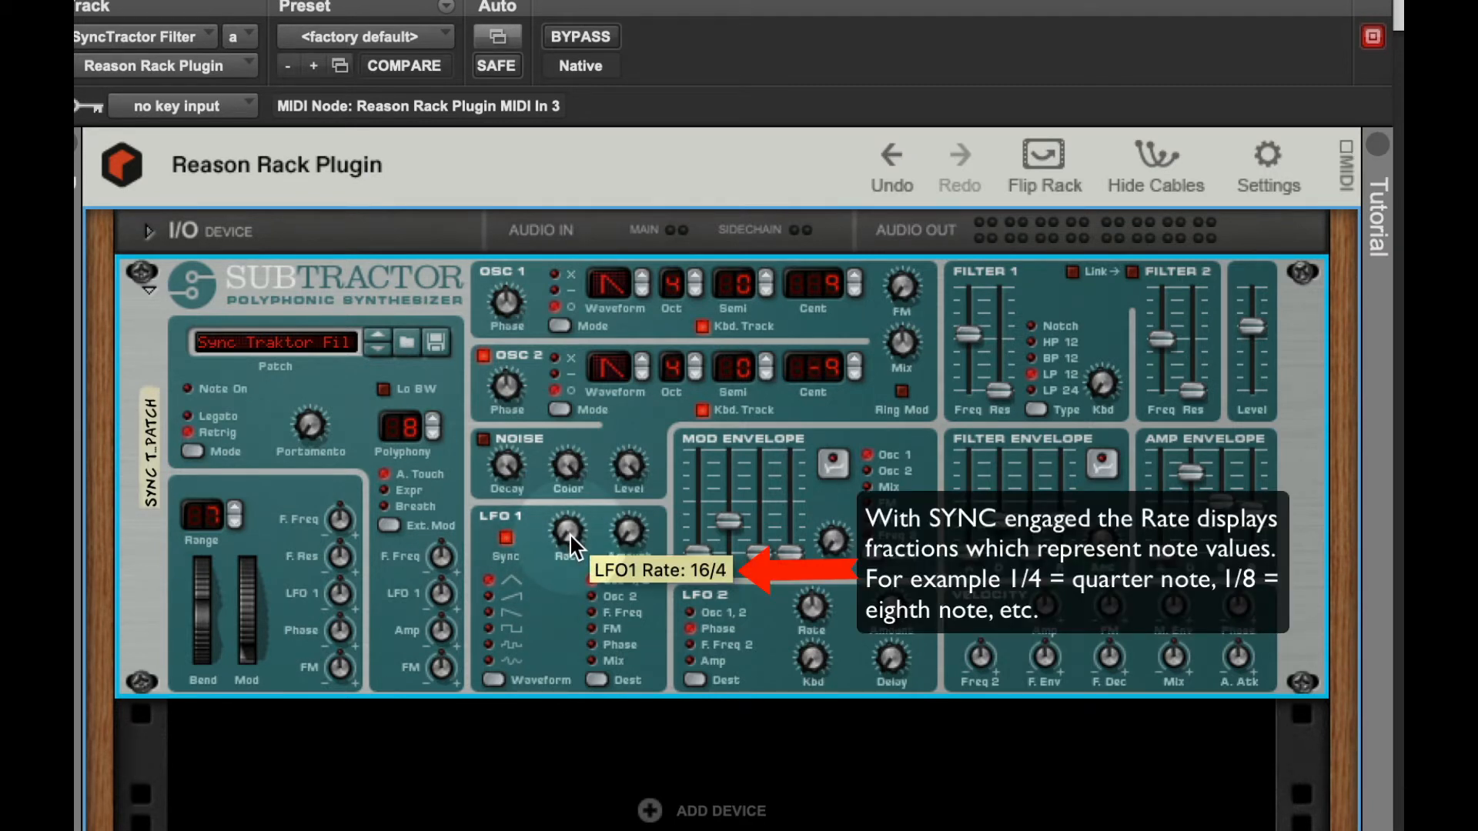
Run LFO 1's synced rate through its note values and set it to 1/8T.
{"action": "left_click_drag", "start_coordinate": [569, 533], "coordinate": [593, 427]}
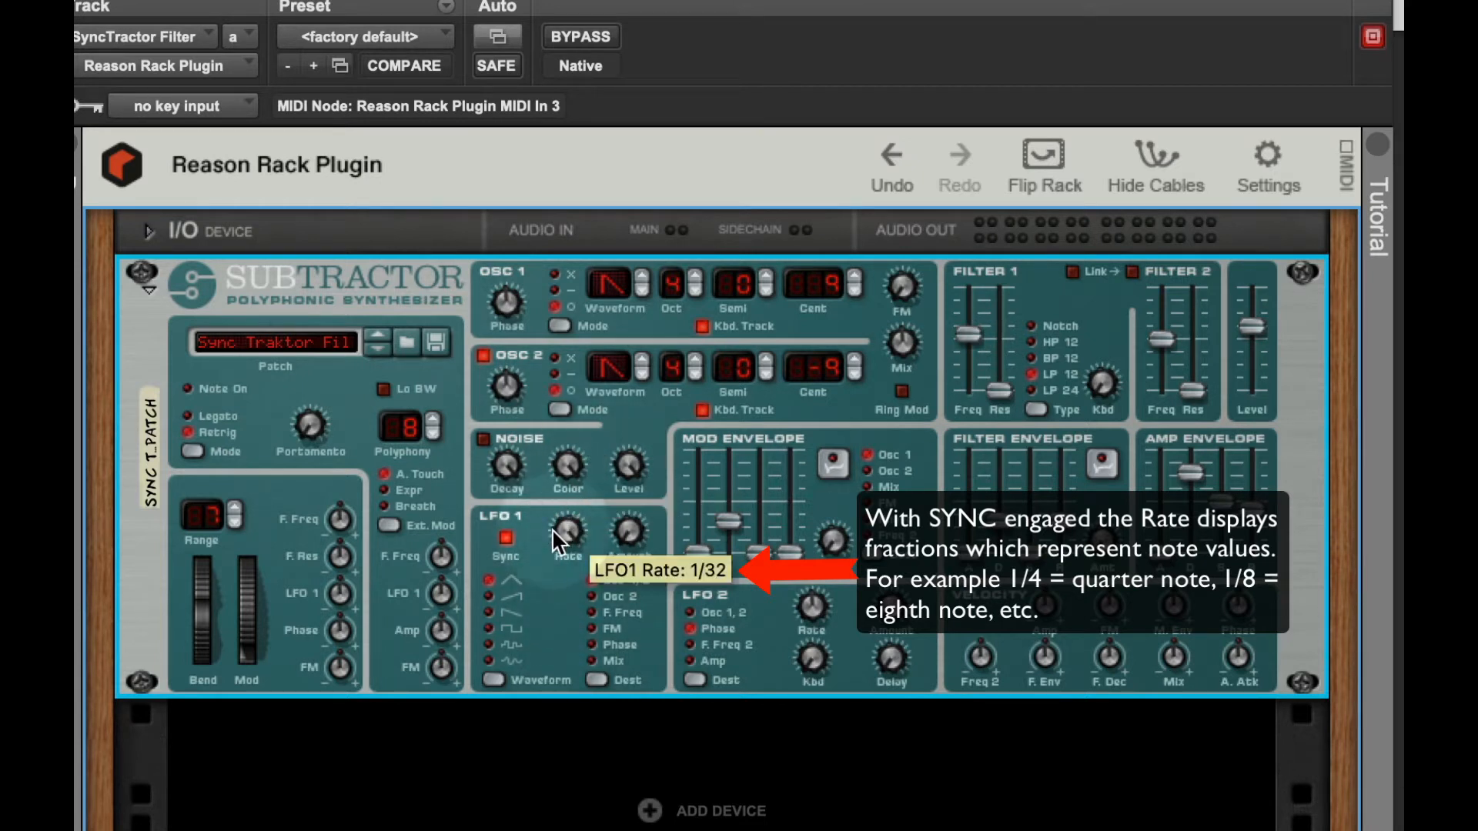
{"action": "left_click_drag", "start_coordinate": [560, 523], "coordinate": [565, 539]}
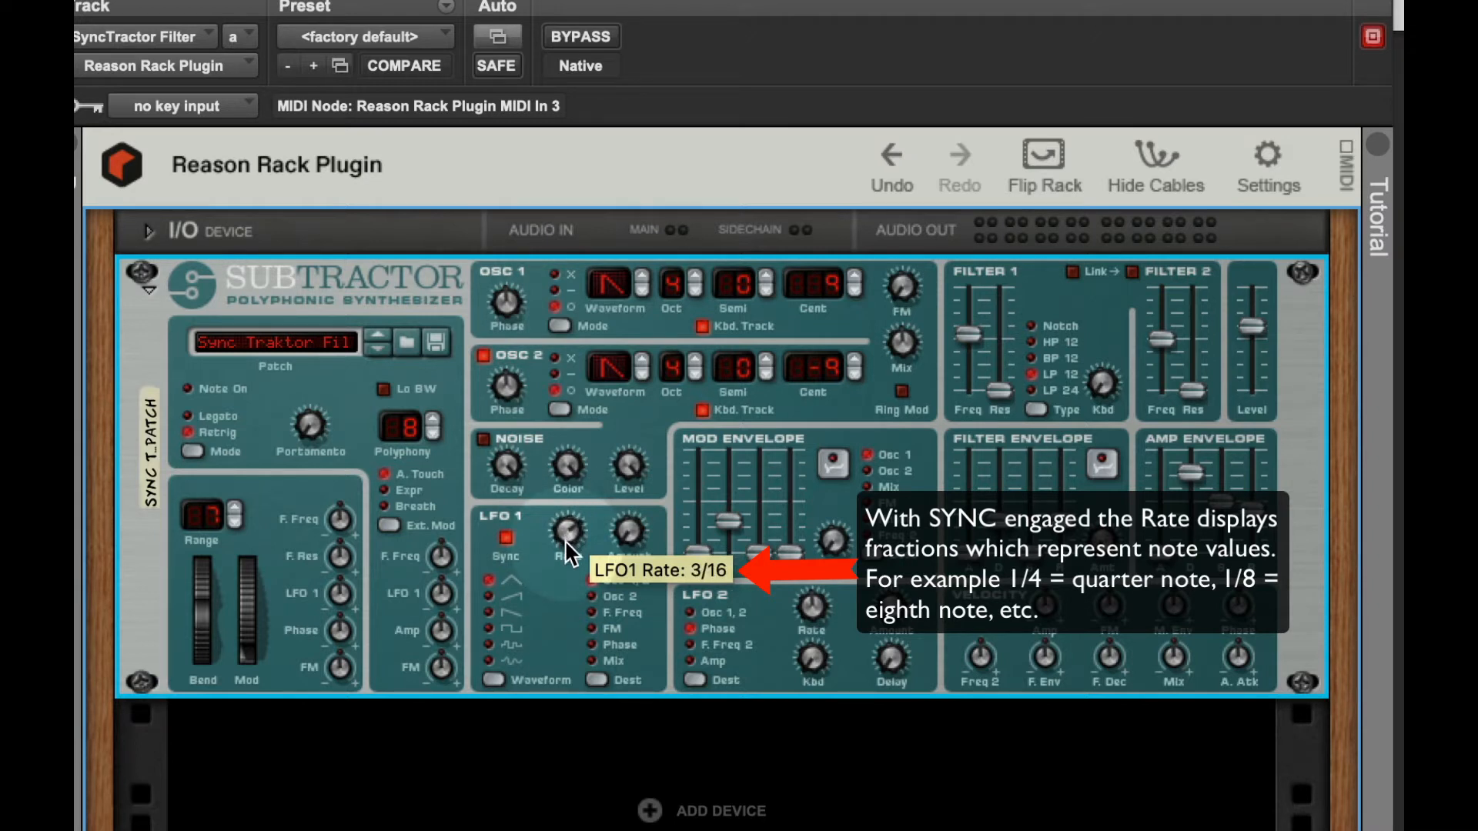
{"action": "left_click_drag", "start_coordinate": [565, 538], "coordinate": [565, 544]}
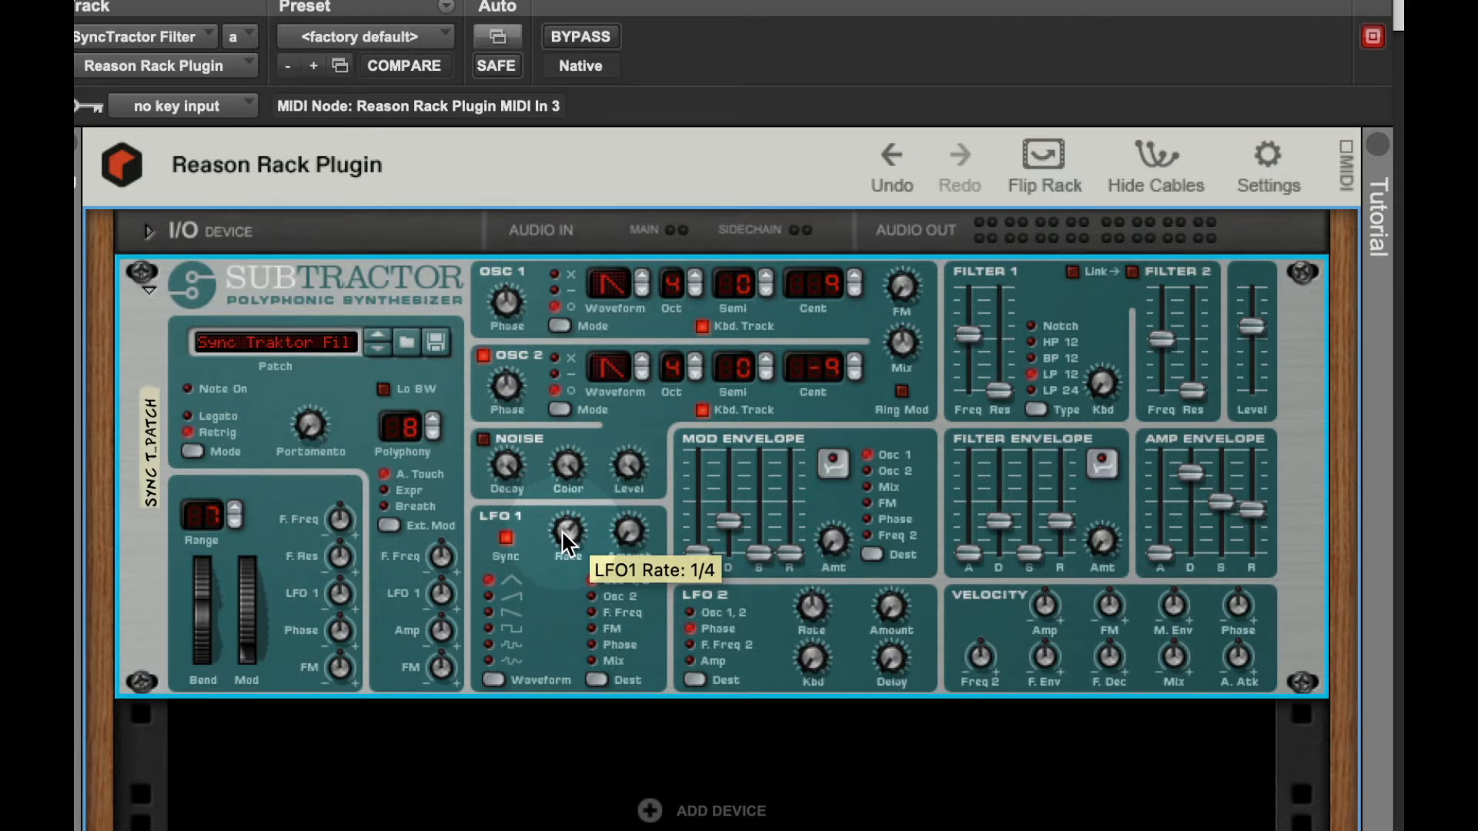
{"action": "left_click_drag", "start_coordinate": [561, 528], "coordinate": [570, 513]}
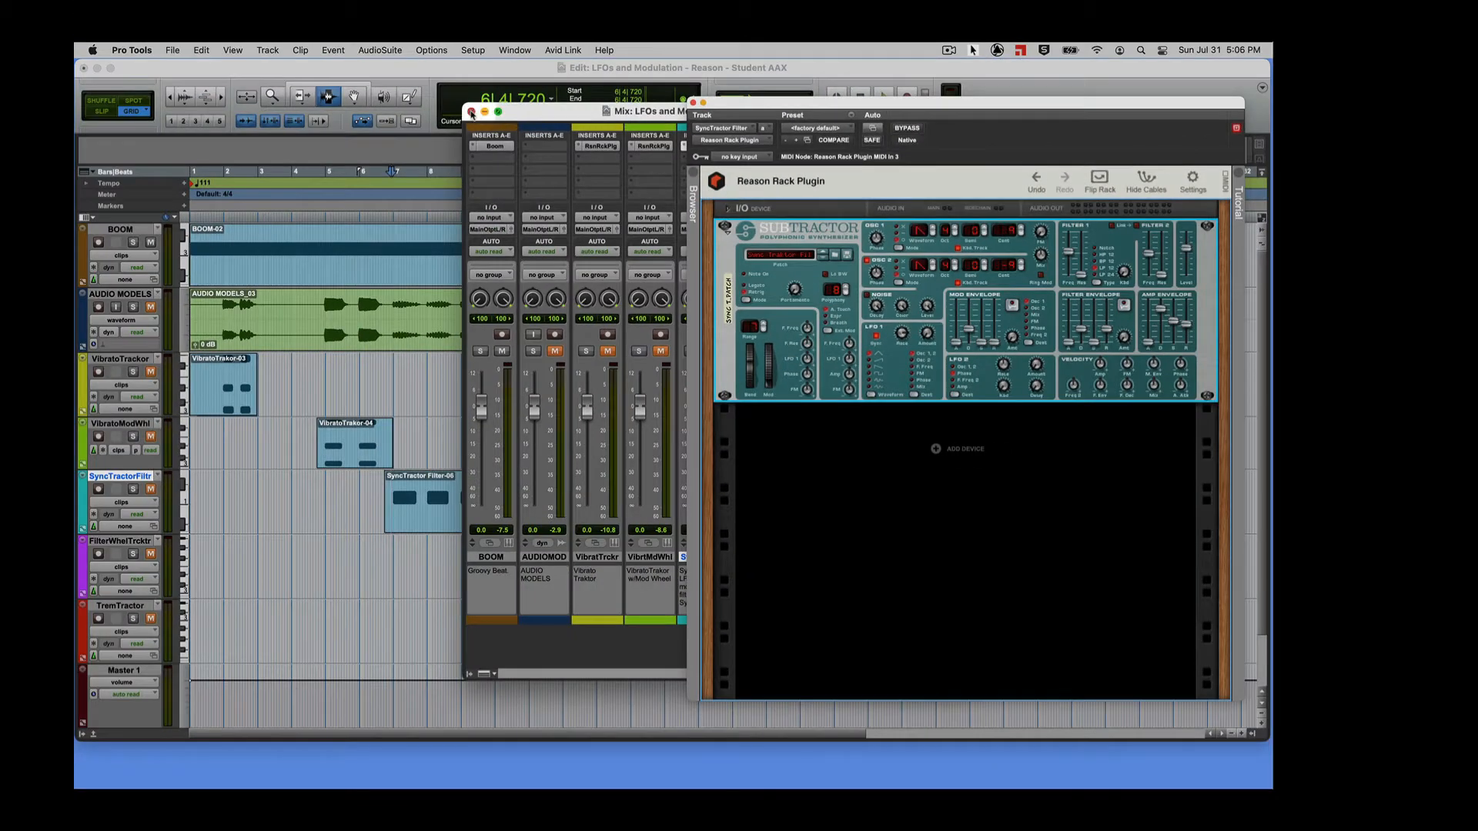
Close the Mix window and play the AUDIO MODELS track from 6|4|720.
{"action": "left_click", "coordinate": [472, 113]}
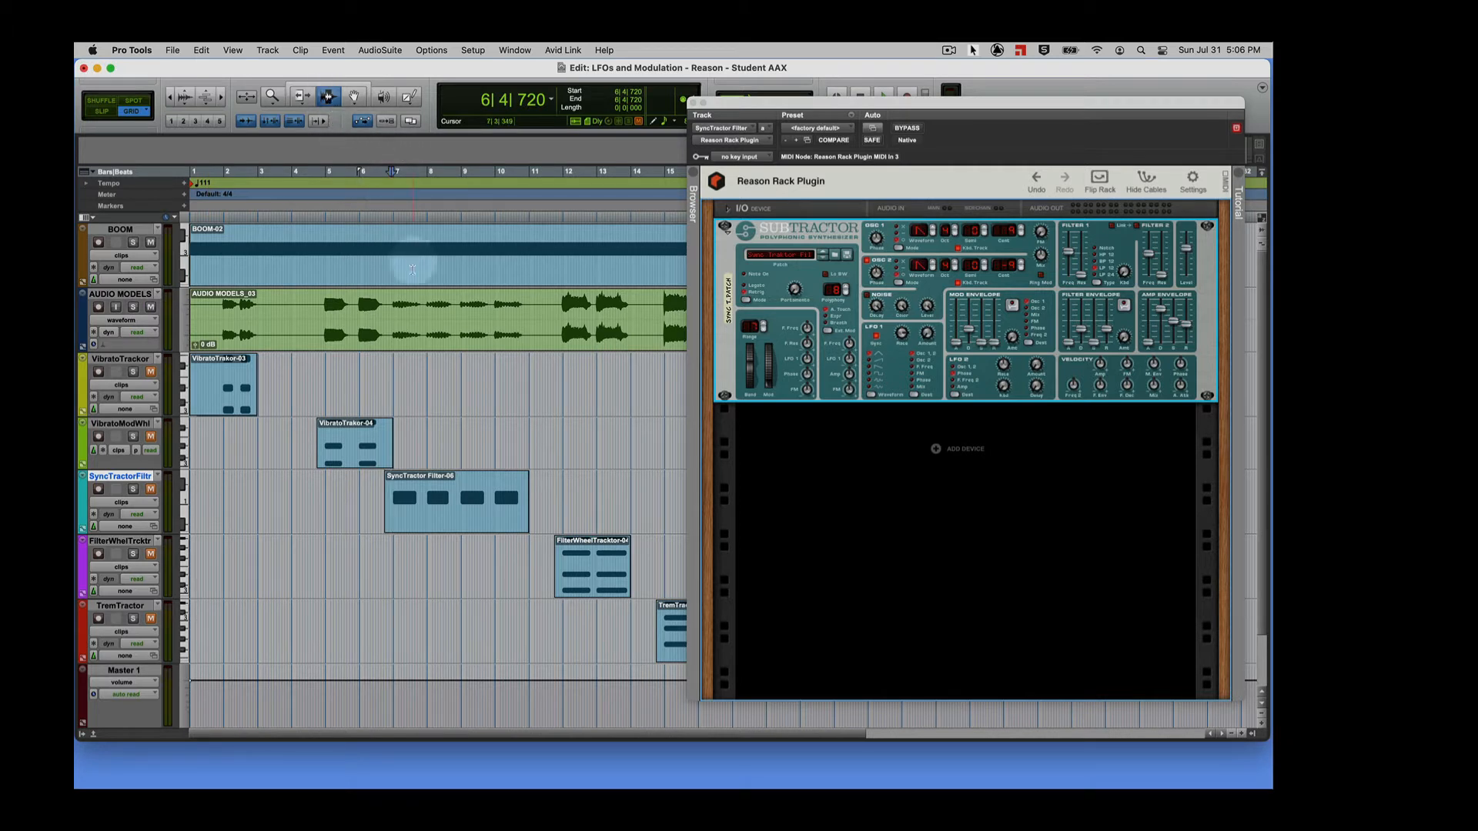
{"action": "left_click", "coordinate": [391, 309]}
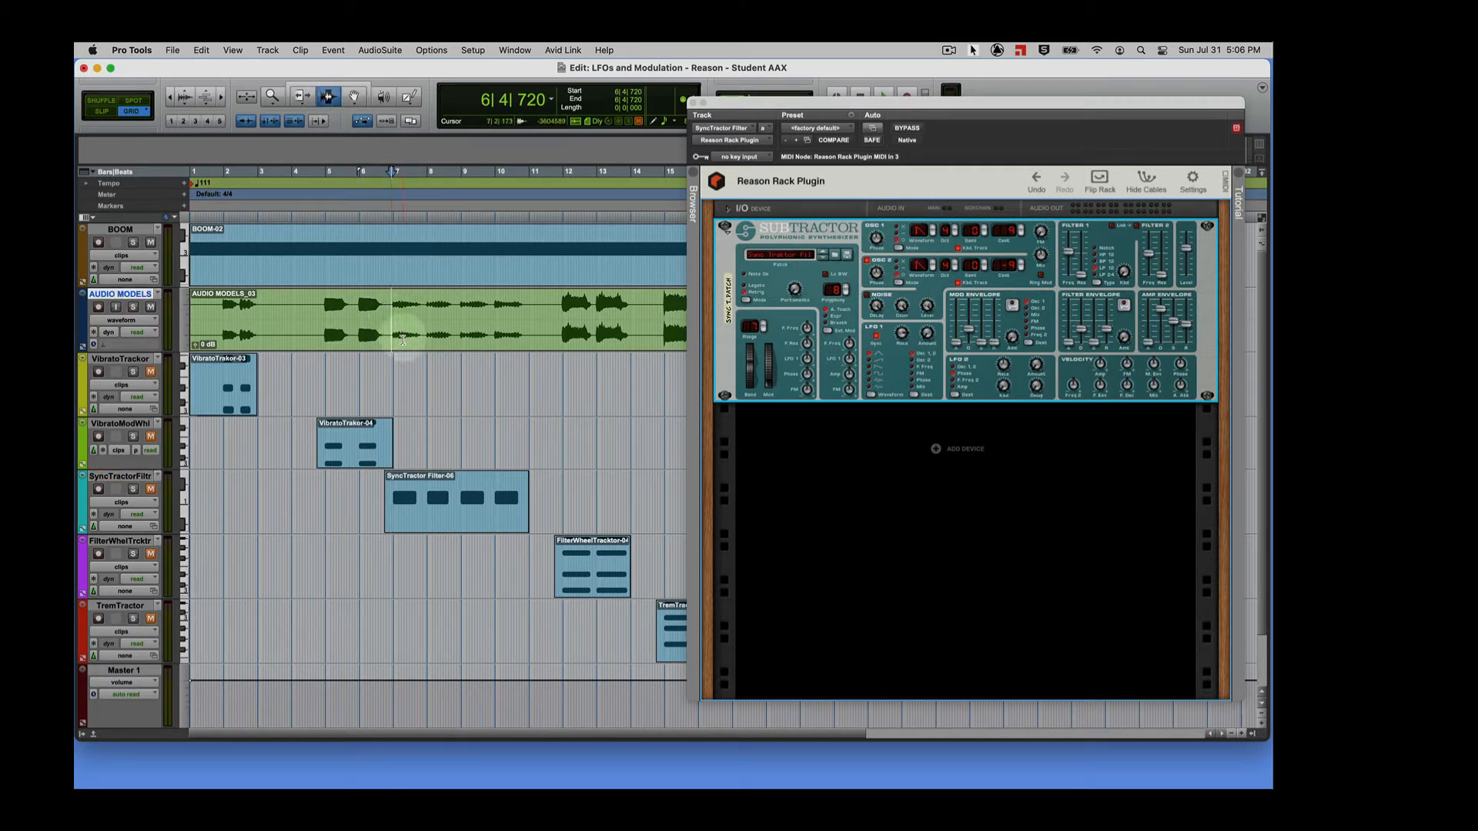
{"action": "key", "text": "space"}
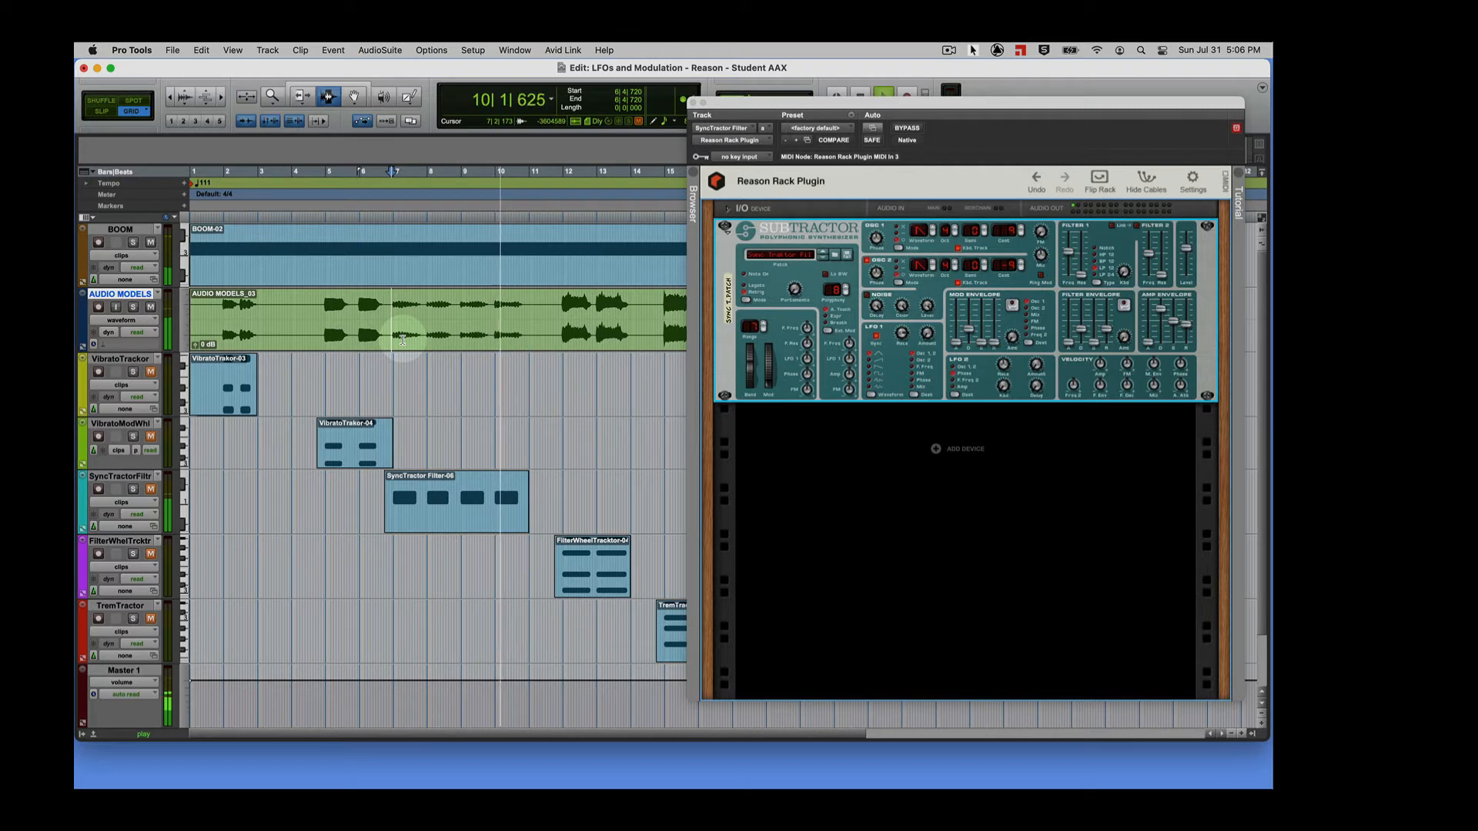
{"action": "key", "text": "space"}
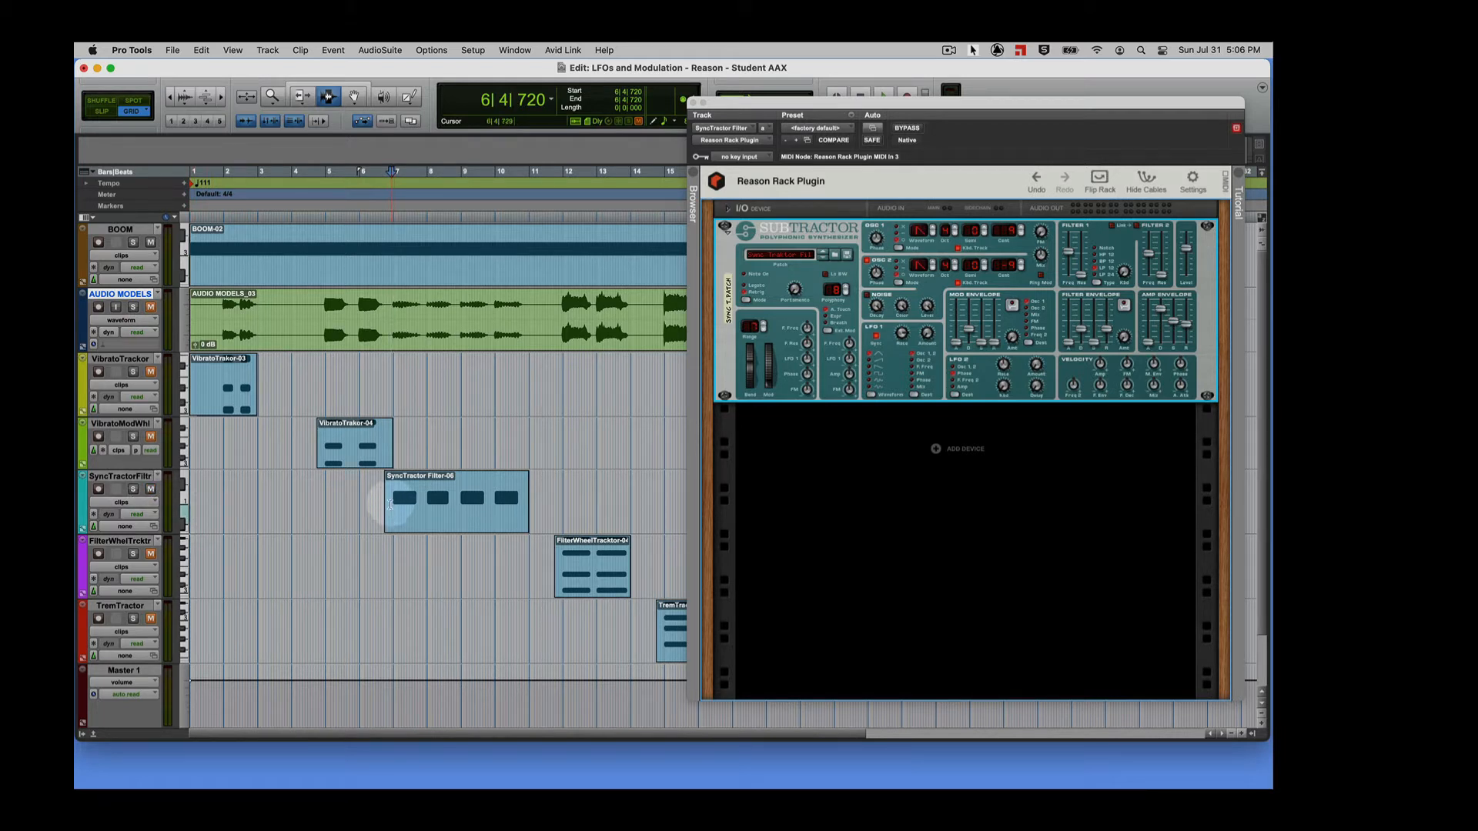
Play the SyncTractor Filter-06 clip from 6|4|480 to hear the current patch.
{"action": "left_click", "coordinate": [389, 505]}
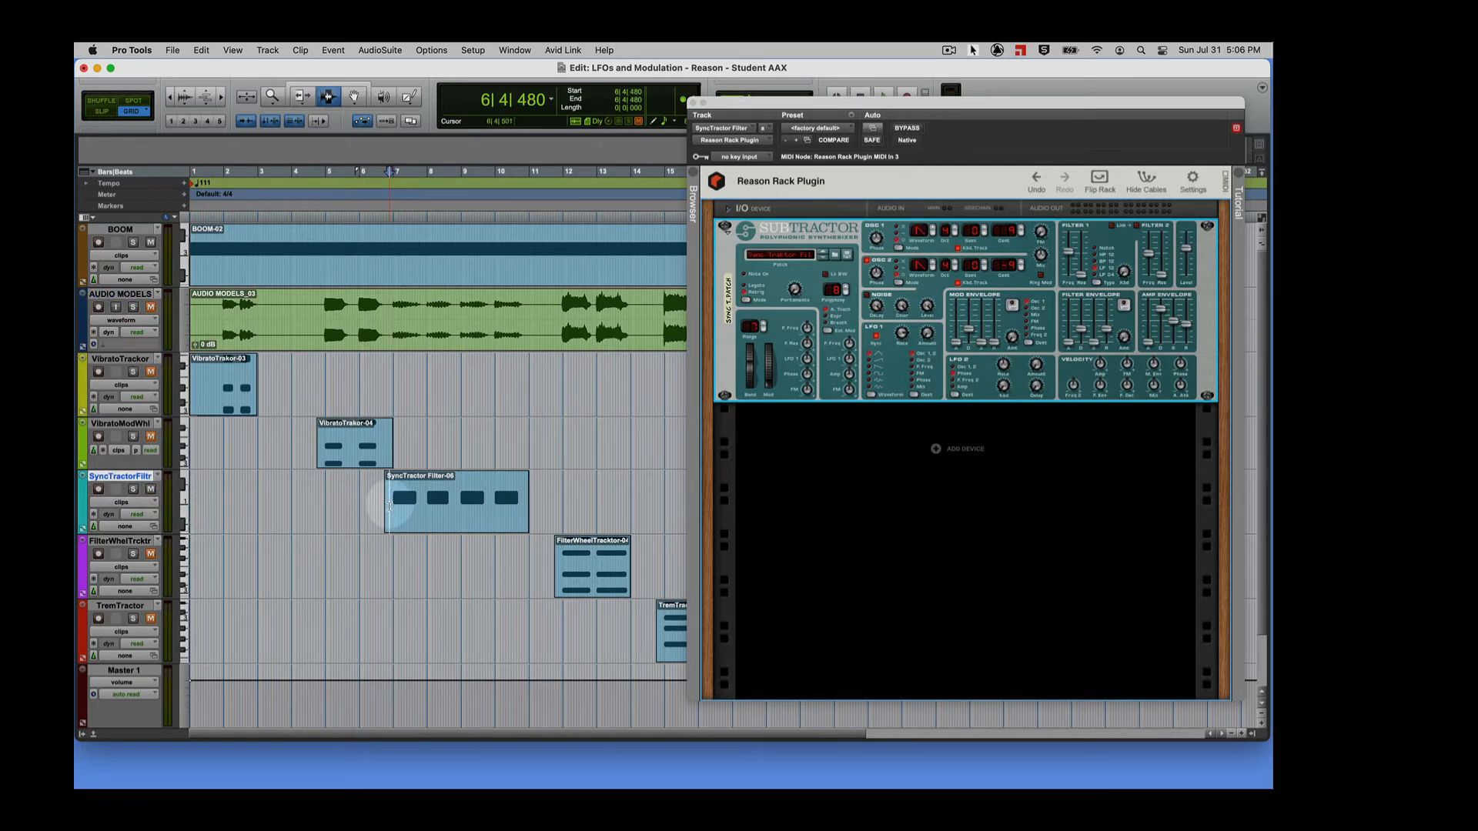
{"action": "key", "text": "space"}
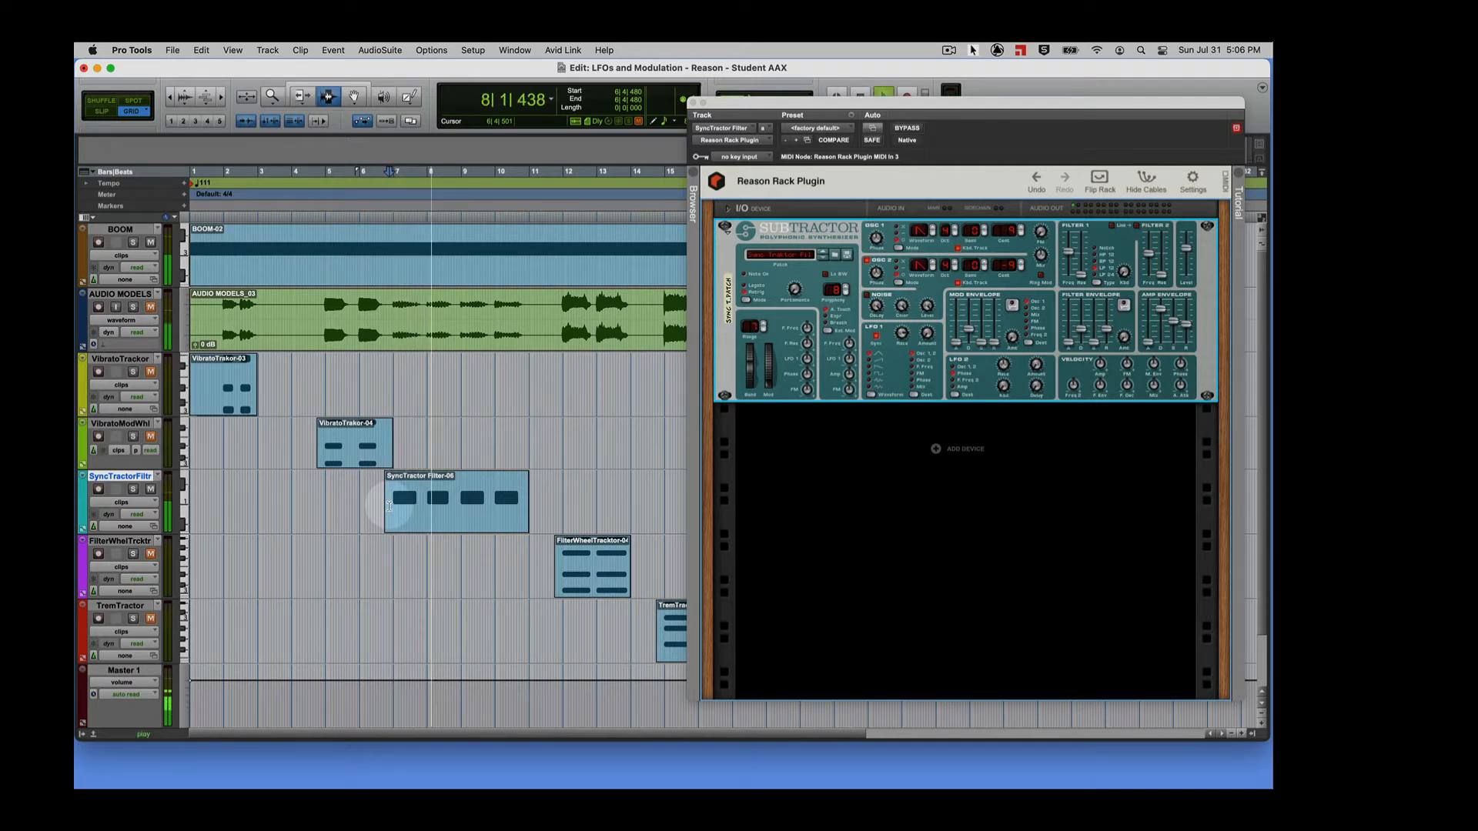
{"action": "key", "text": "space"}
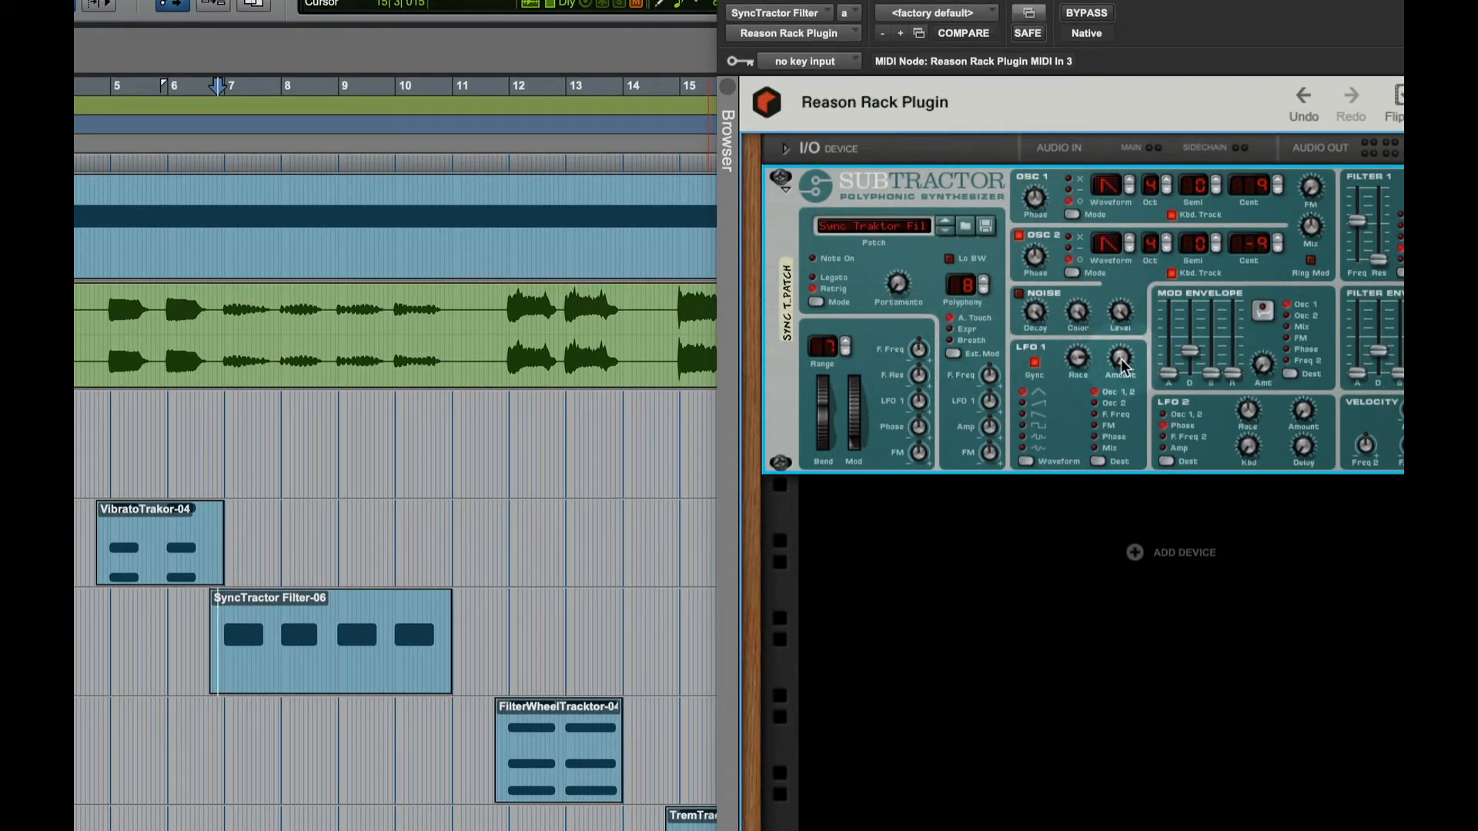
Raise LFO 1's amount to 110 while auditioning the SyncTractor Filter-06 clip.
{"action": "mouse_move", "coordinate": [1122, 363]}
{"action": "key", "text": "space"}
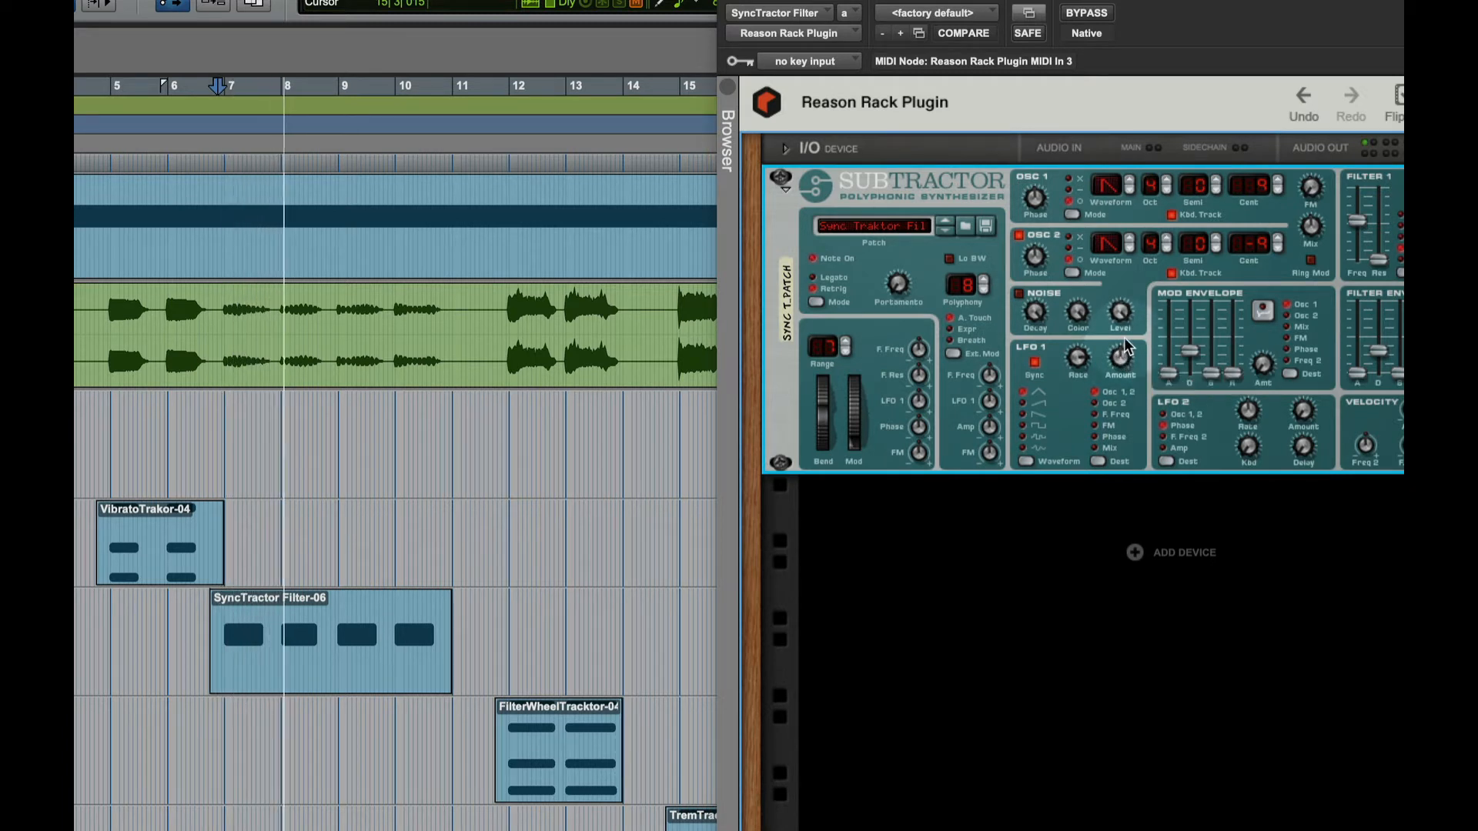
{"action": "scroll", "coordinate": [1122, 362], "scroll_direction": "up", "scroll_amount": 5}
{"action": "key", "text": "space"}
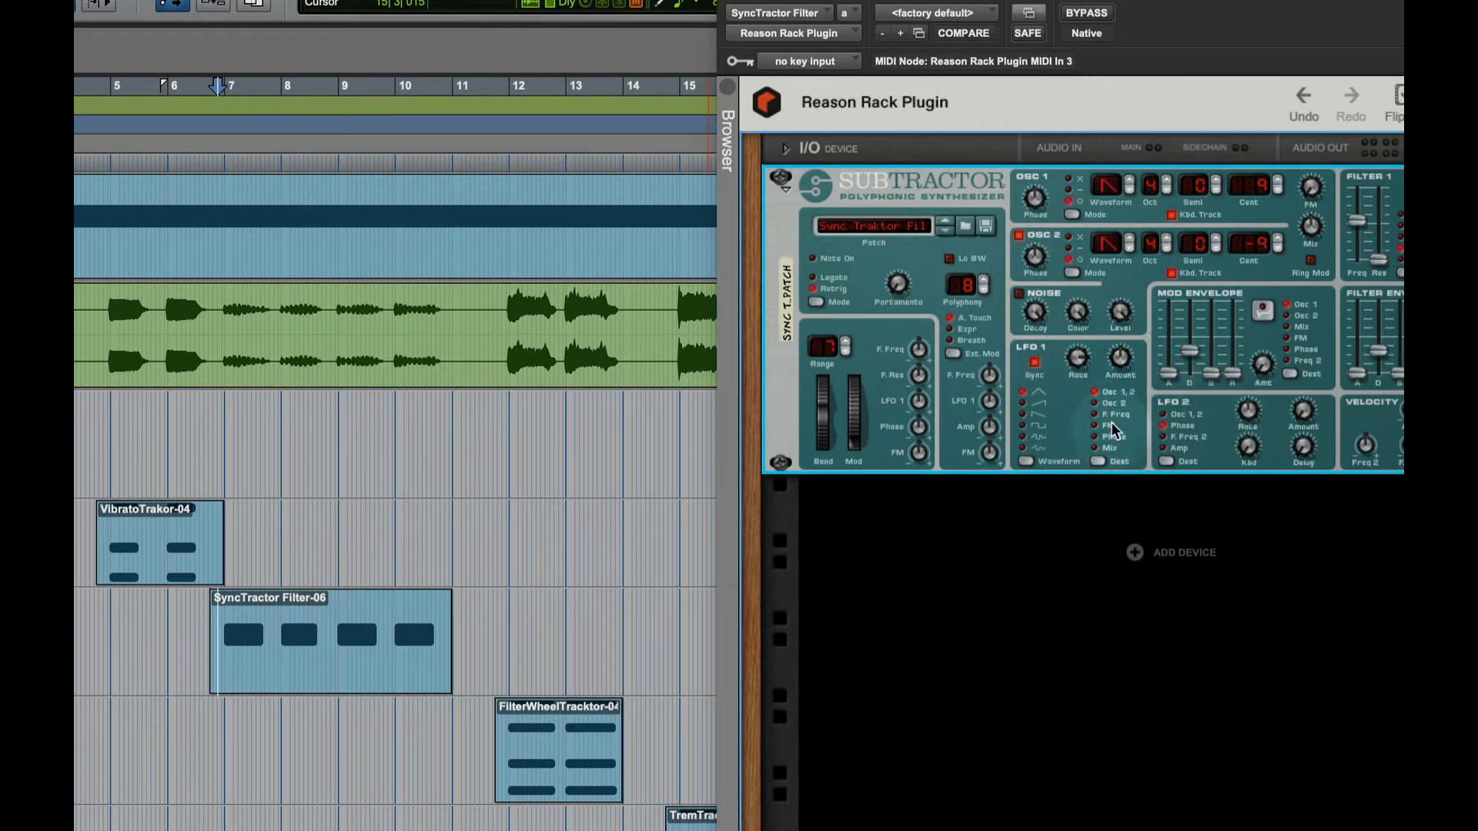
{"action": "scroll", "coordinate": [1122, 361], "scroll_direction": "up", "scroll_amount": 7}
{"action": "key", "text": "space"}
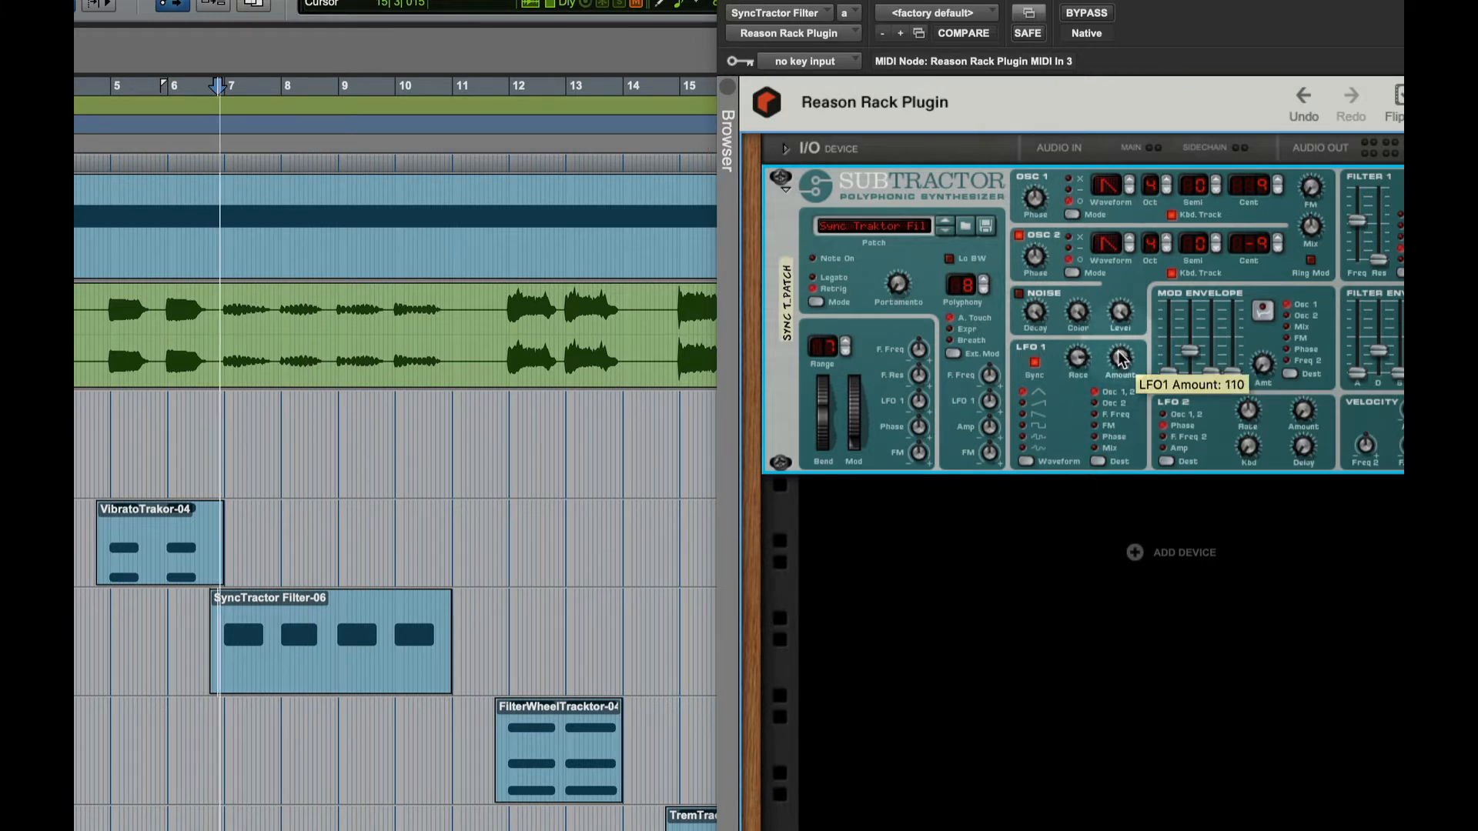
Route LFO 1's destination to F. Freq and adjust its amount to 89 while auditioning the clip.
{"action": "scroll", "coordinate": [1122, 361], "scroll_direction": "down", "scroll_amount": 10}
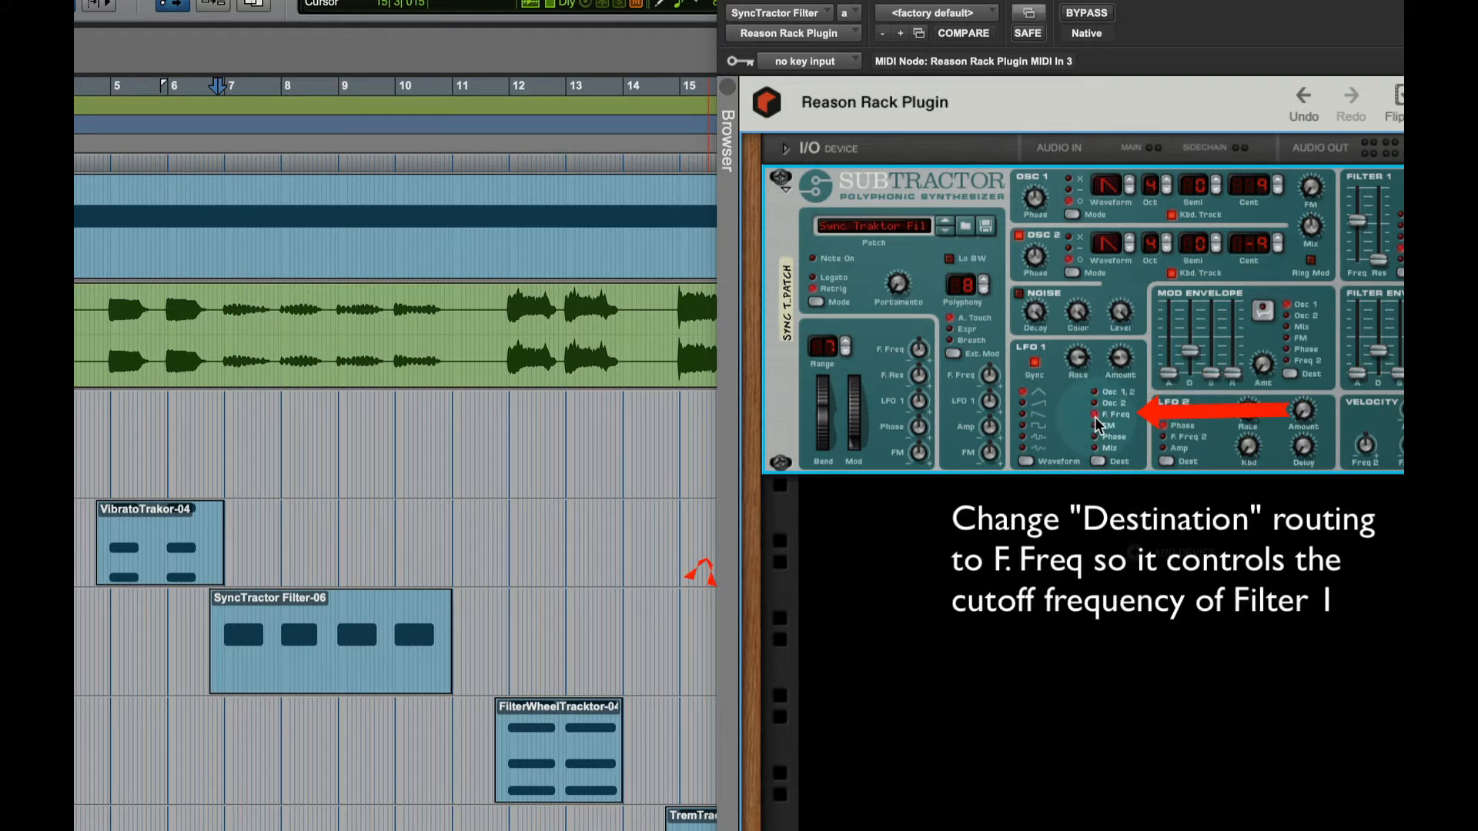
{"action": "key", "text": "space"}
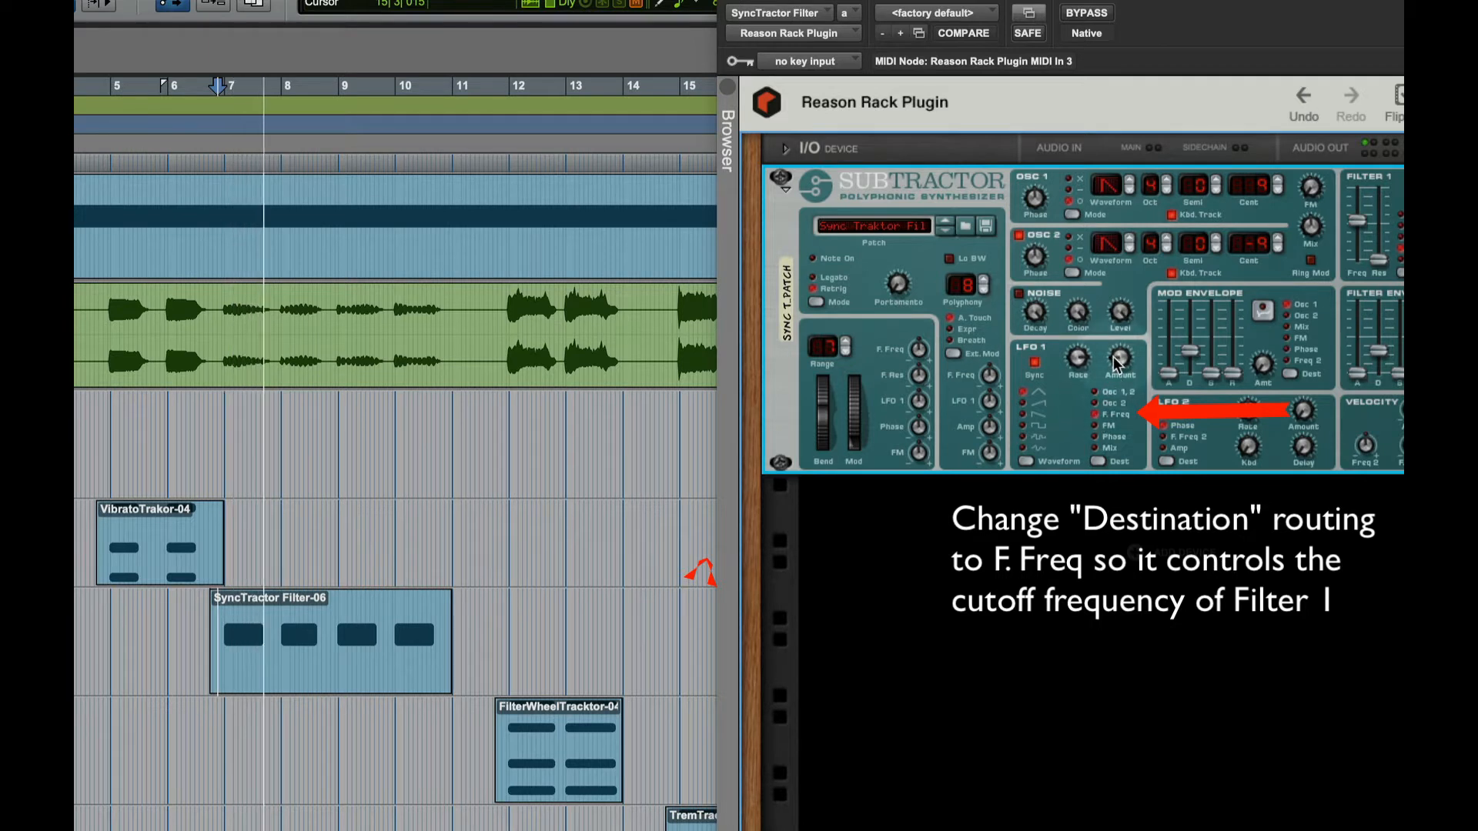
{"action": "key", "text": "space"}
{"action": "mouse_move", "coordinate": [1121, 359]}
{"action": "left_mouse_down"}
{"action": "mouse_move", "coordinate": [1120, 375]}
{"action": "mouse_move", "coordinate": [1123, 362]}
{"action": "left_mouse_up"}
{"action": "key", "text": "space"}
{"action": "key", "text": "space"}
{"action": "key", "text": "space"}
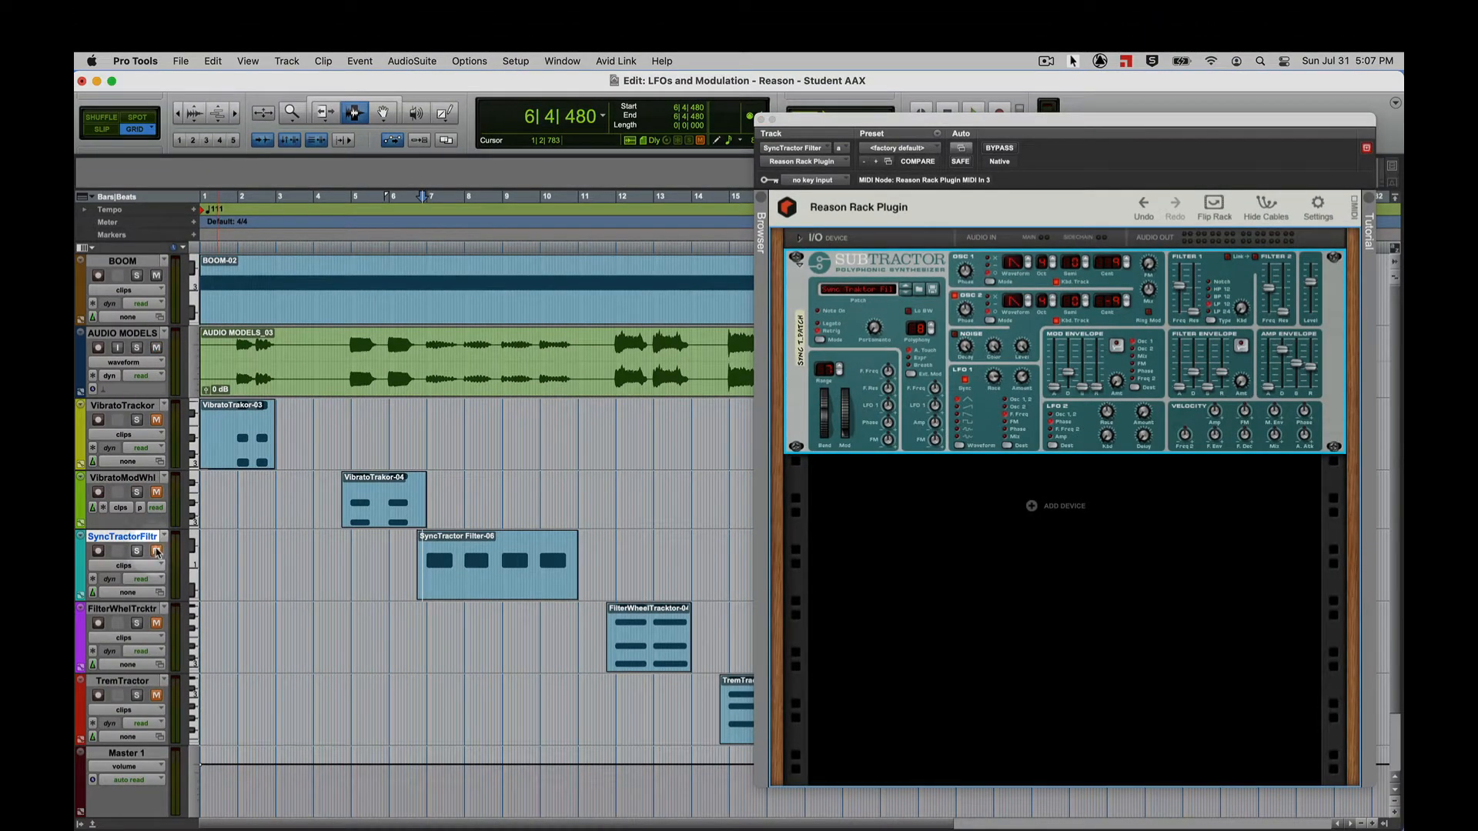
Compare the AUDIO MODELS reference with the SyncTractorFiltr track by swapping their mutes over repeated playback.
{"action": "key", "text": "space"}
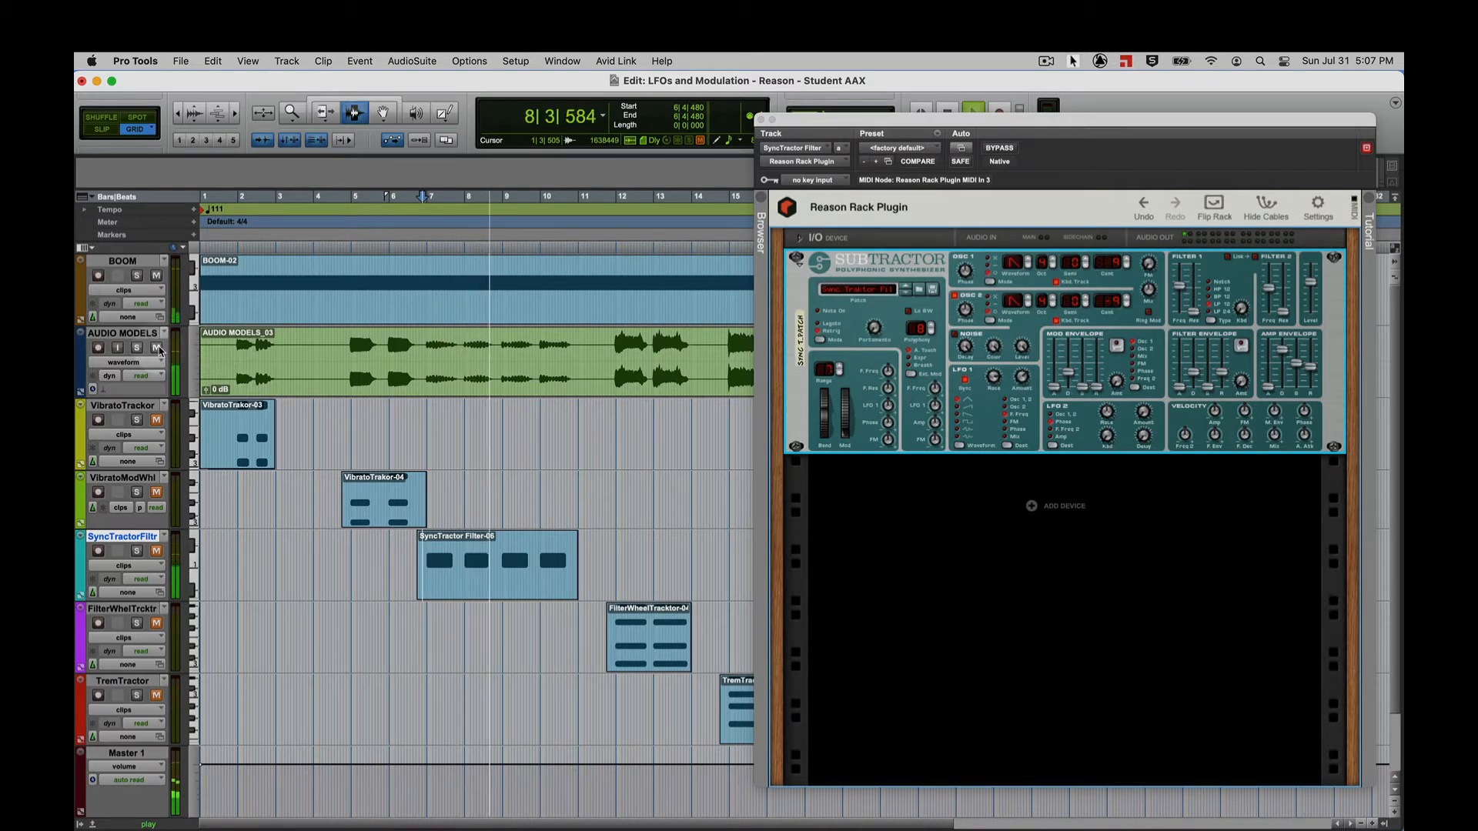
{"action": "key", "text": "space"}
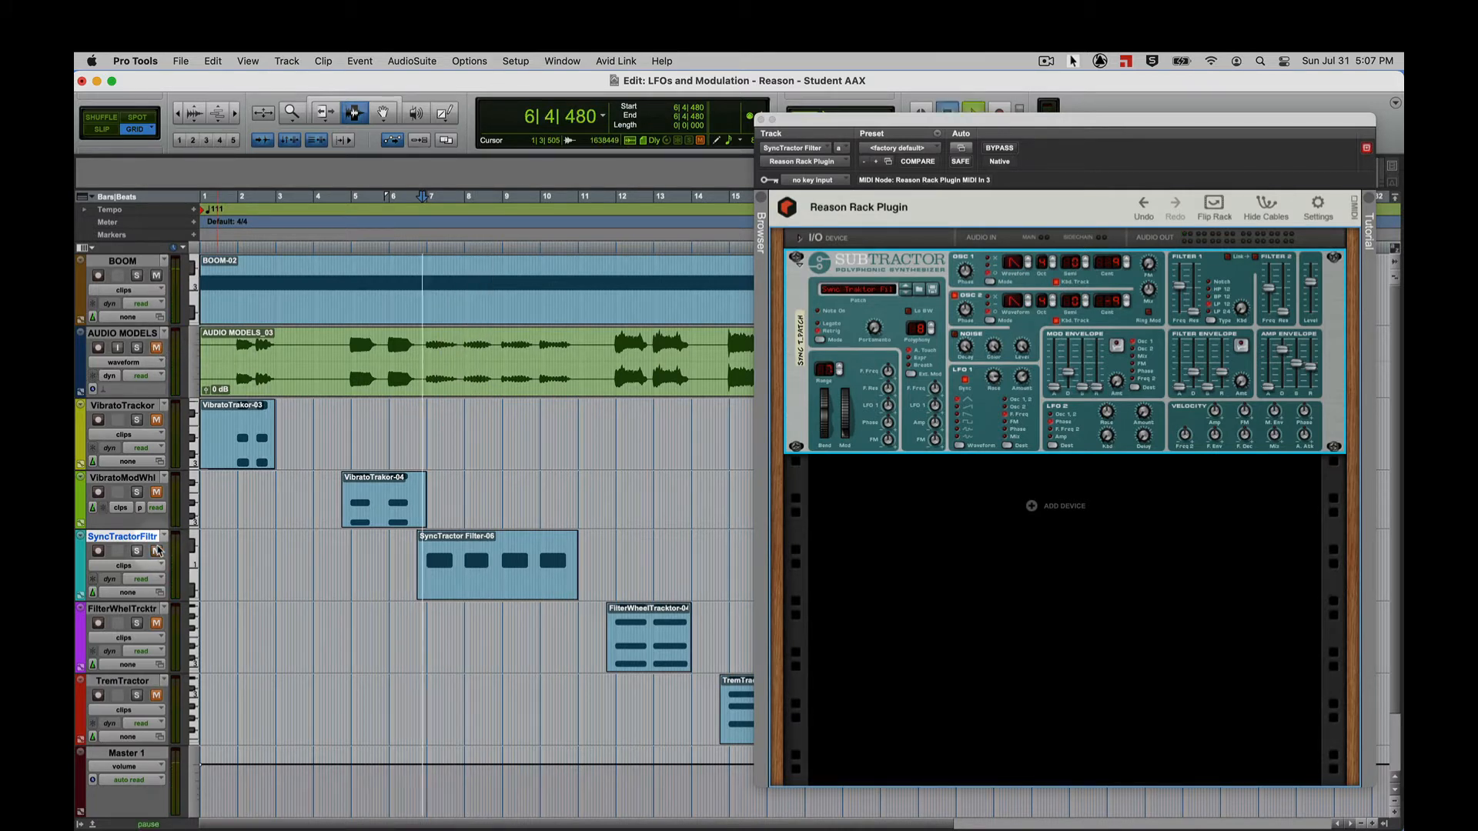
{"action": "key", "text": "space"}
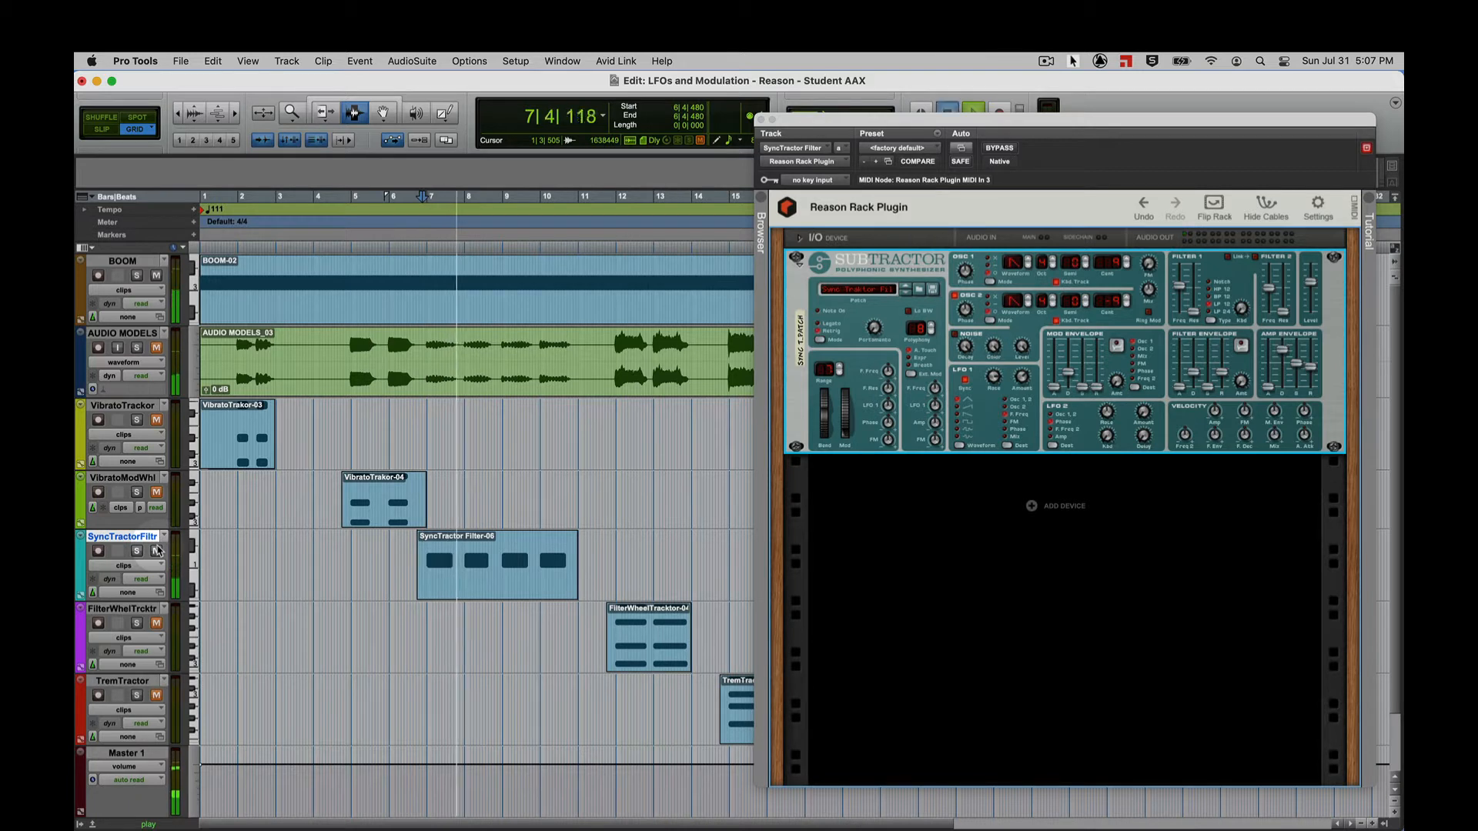
{"action": "key", "text": "space"}
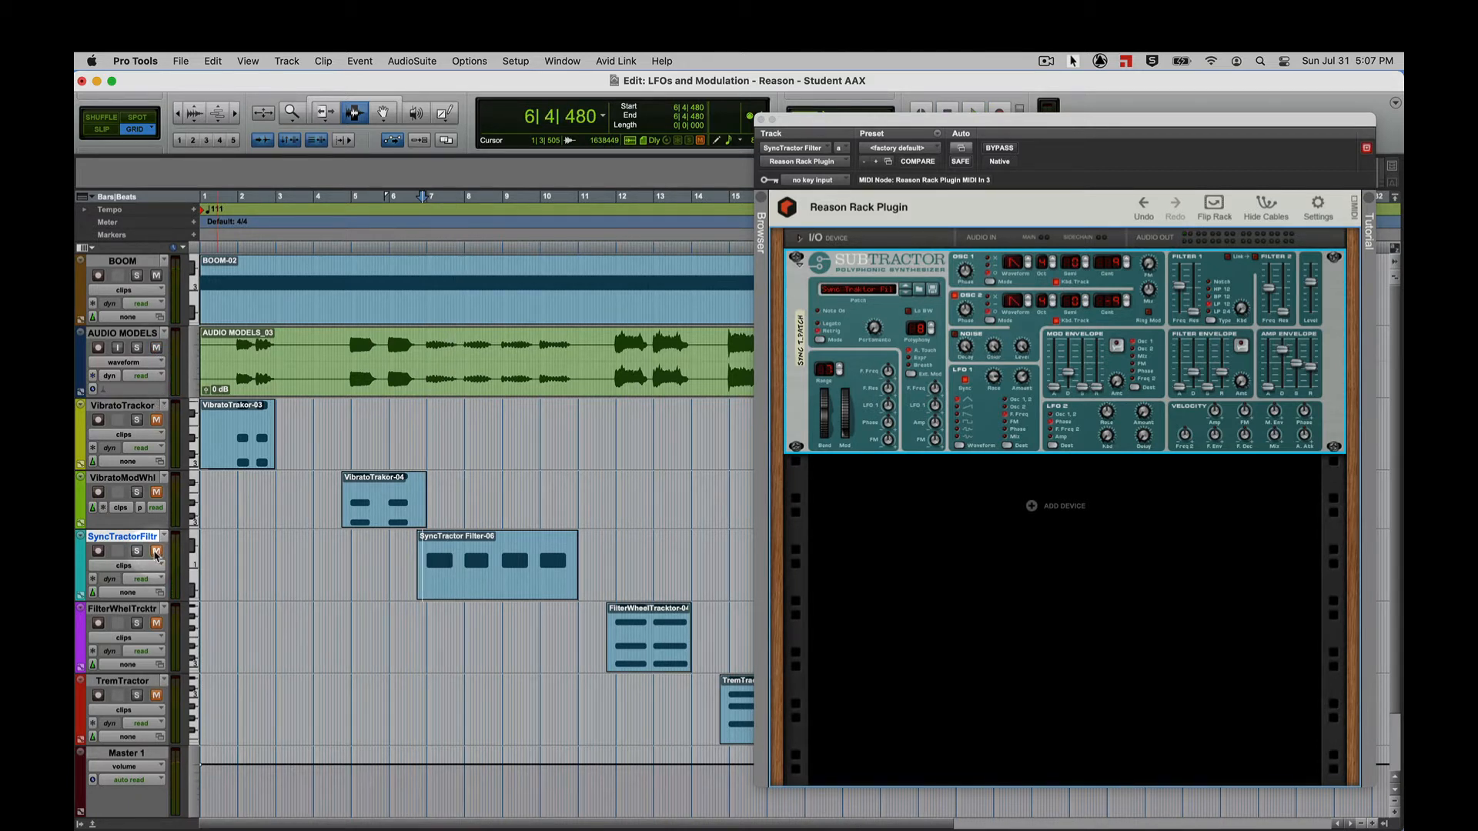
{"action": "key", "text": "space"}
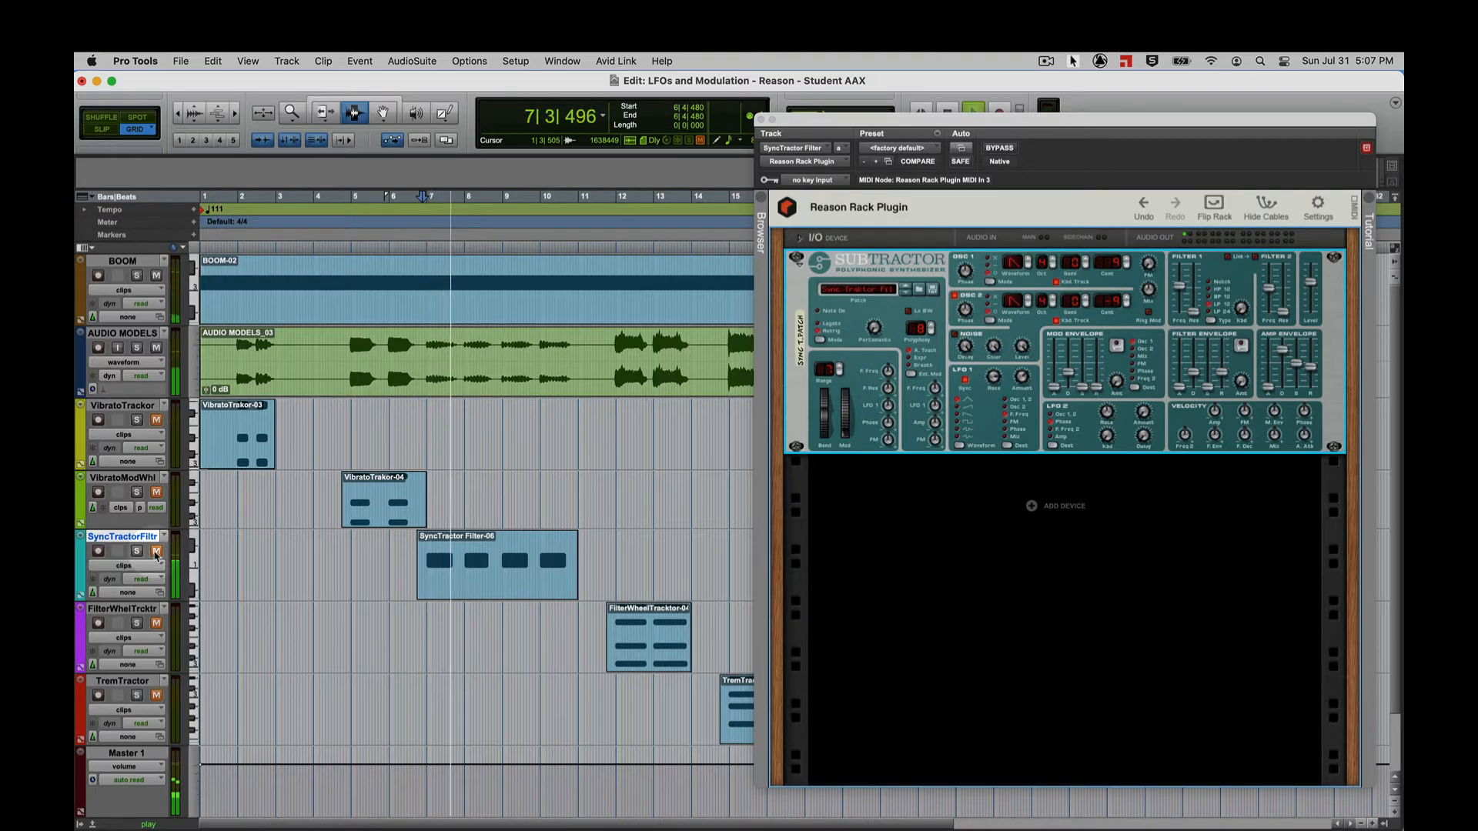
{"action": "key", "text": "space"}
{"action": "left_click", "coordinate": [156, 551]}
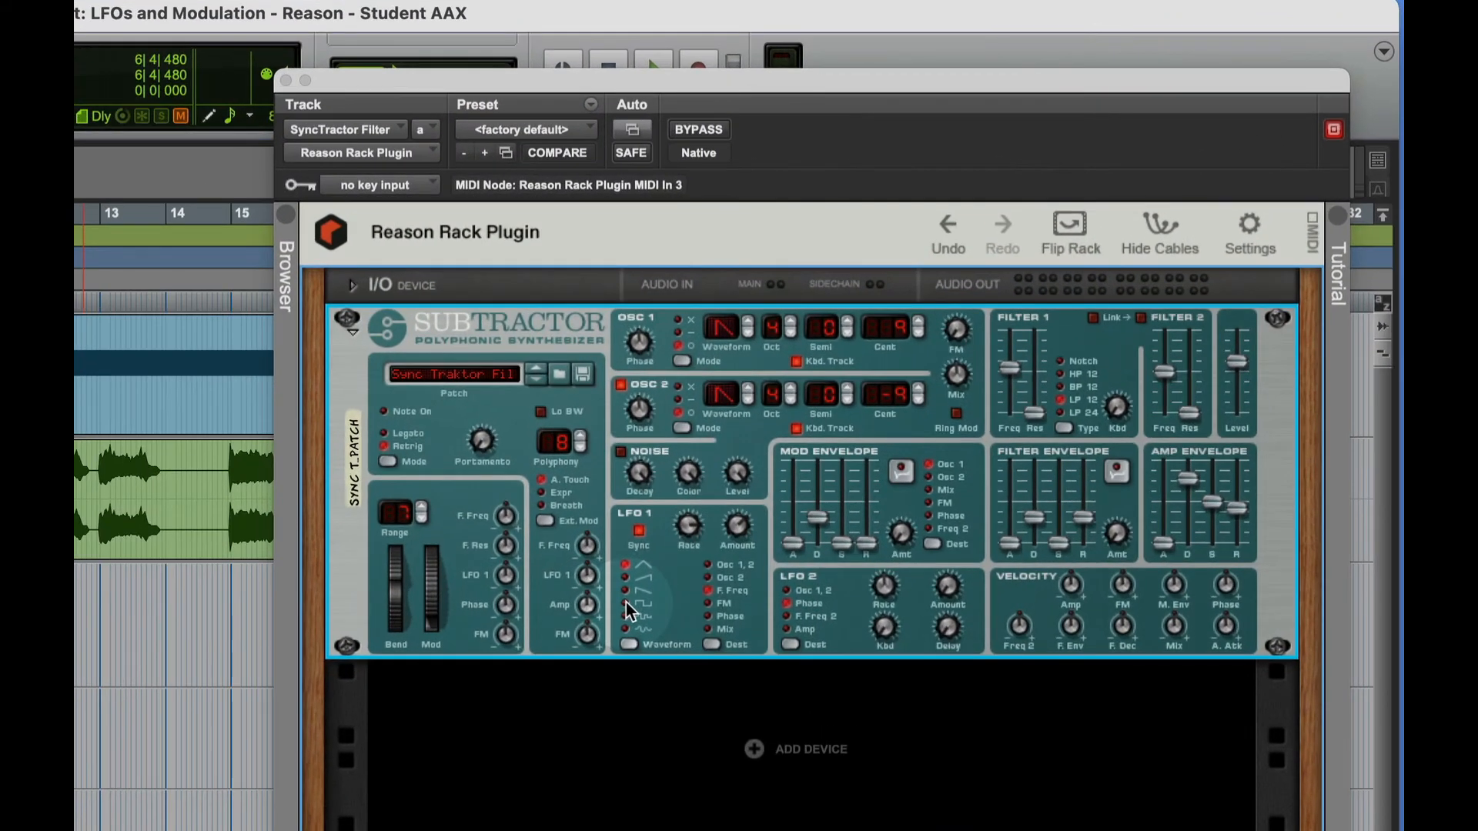
Set LFO 1's waveform to square and audition the SyncTractorFiltr track with AUDIO MODELS muted.
{"action": "left_click", "coordinate": [626, 603]}
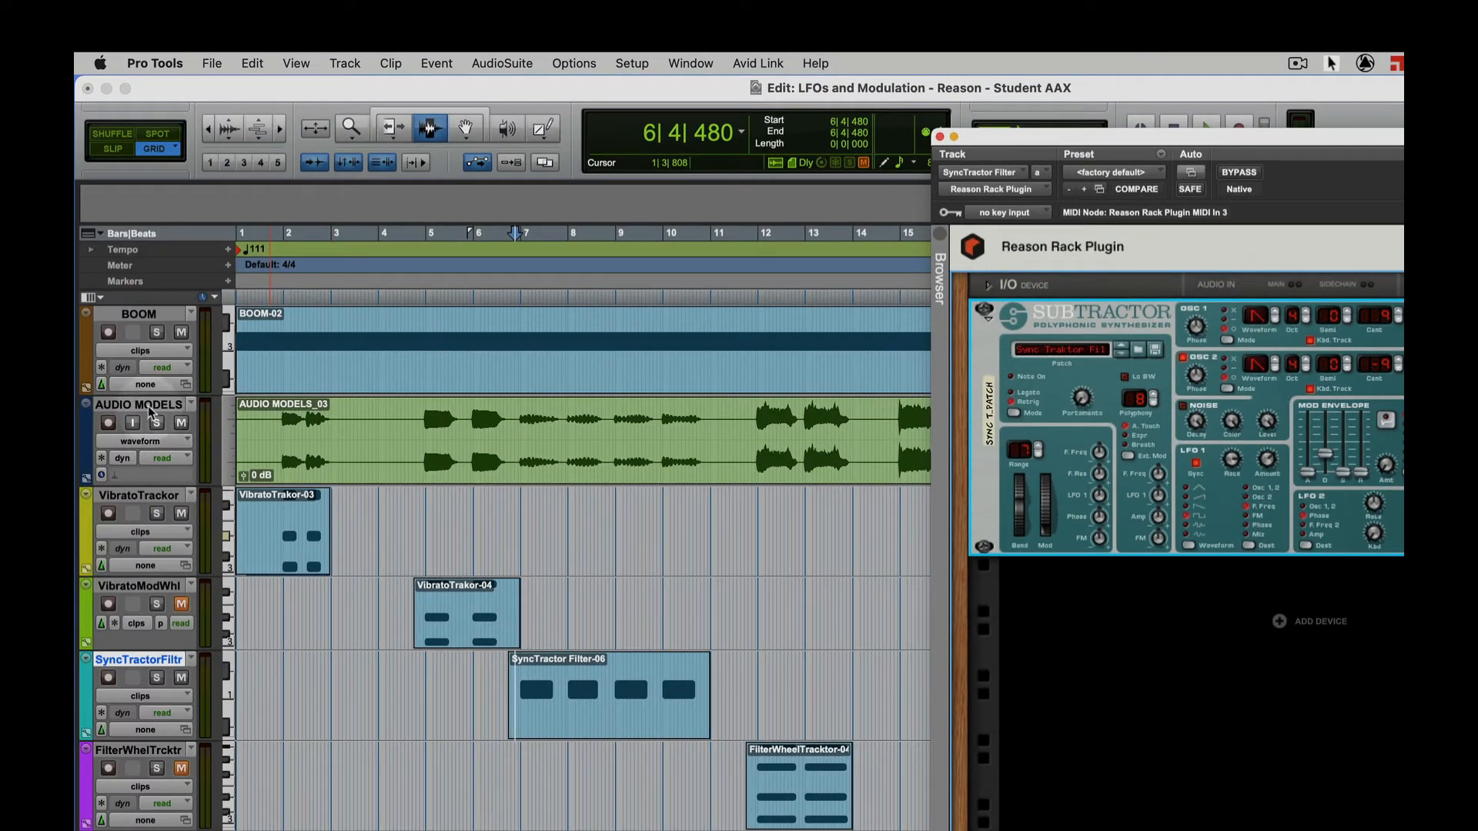
{"action": "left_click", "coordinate": [181, 423]}
{"action": "key", "text": "space"}
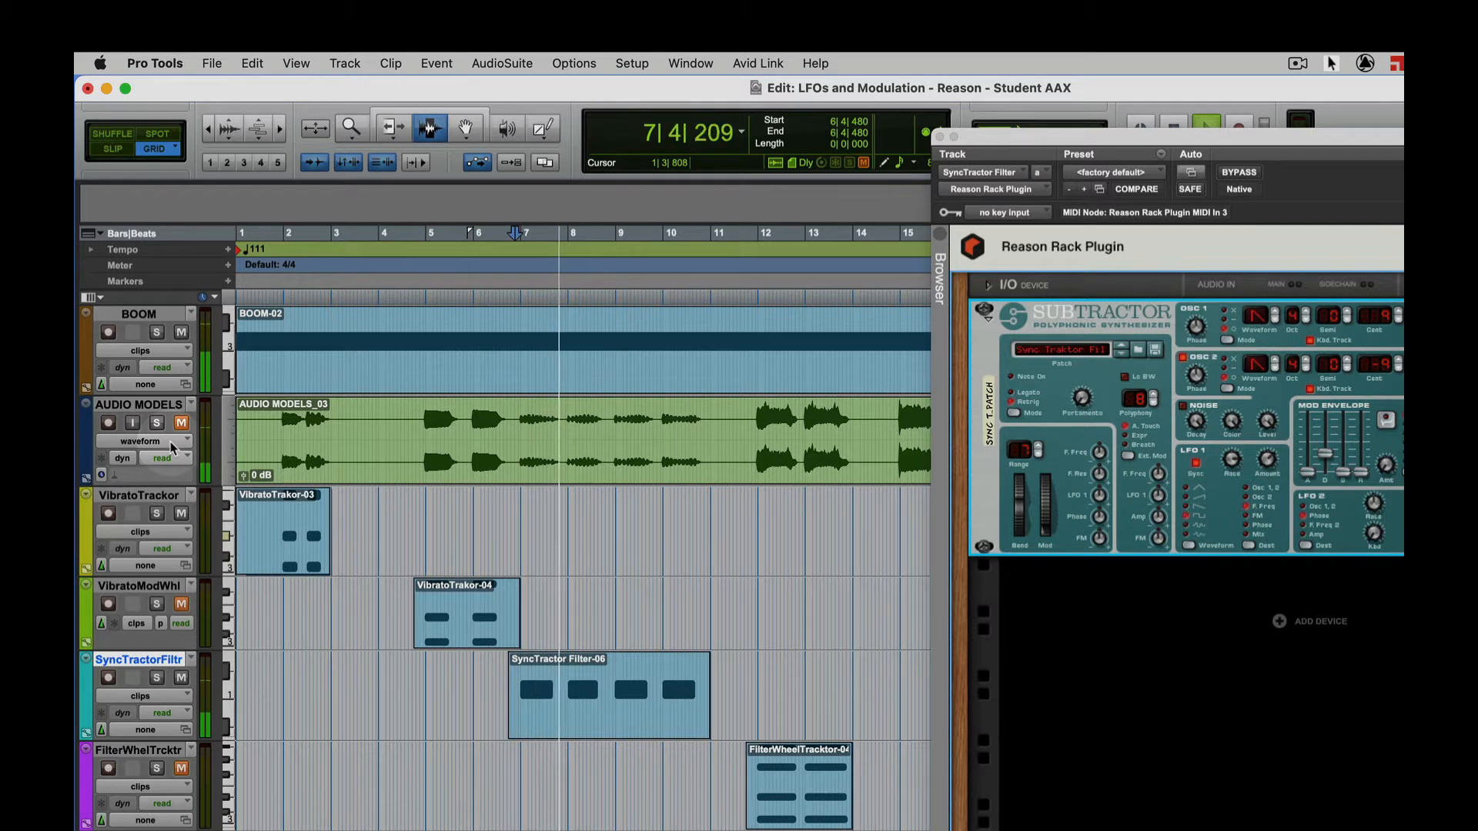
{"action": "key", "text": "space"}
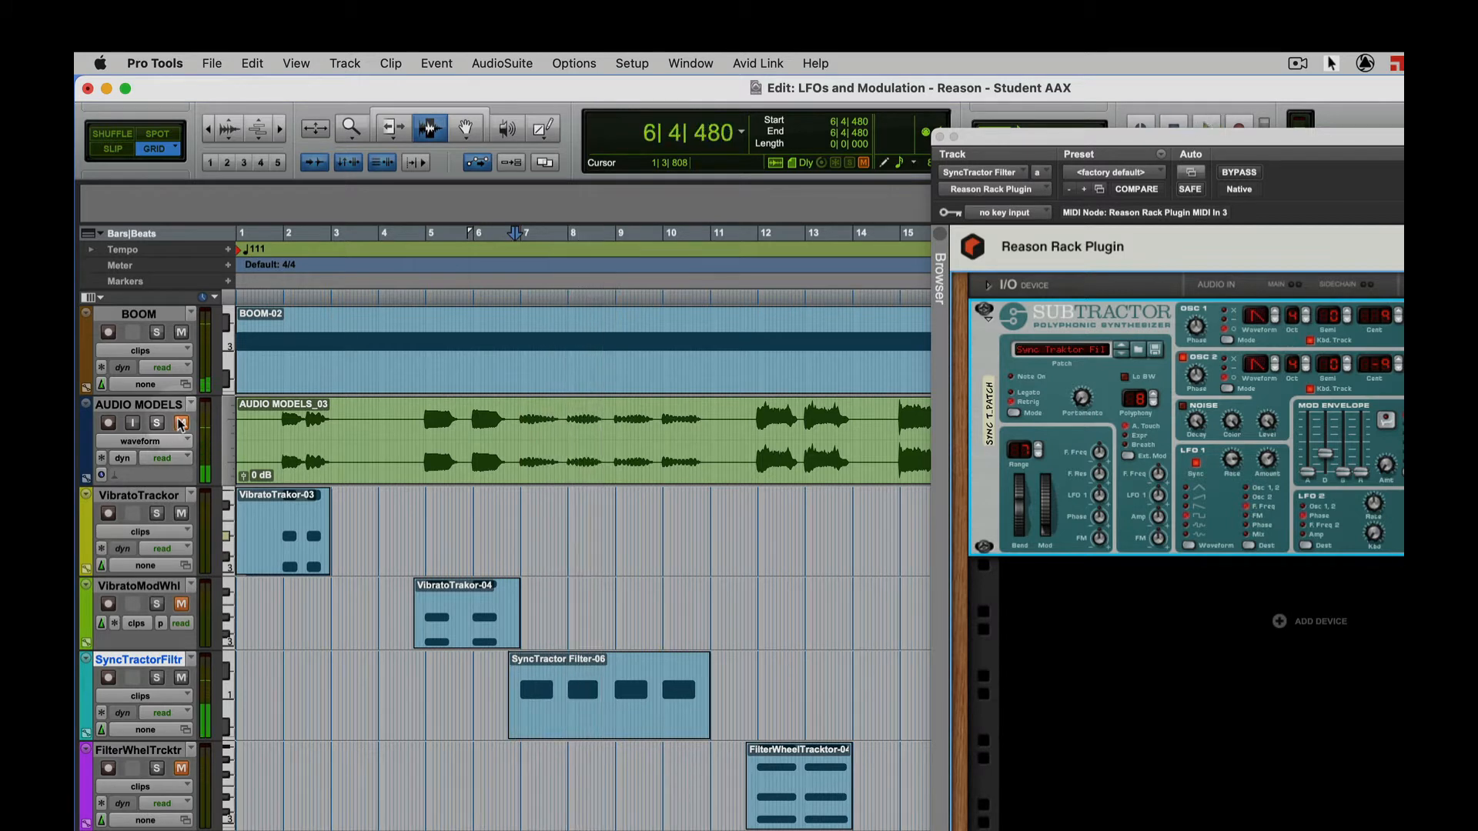
Unmute AUDIO MODELS, mute SyncTractorFiltr and play the same passage to compare it with the patch.
{"action": "left_click", "coordinate": [182, 422]}
{"action": "left_click", "coordinate": [182, 677]}
{"action": "key", "text": "space"}
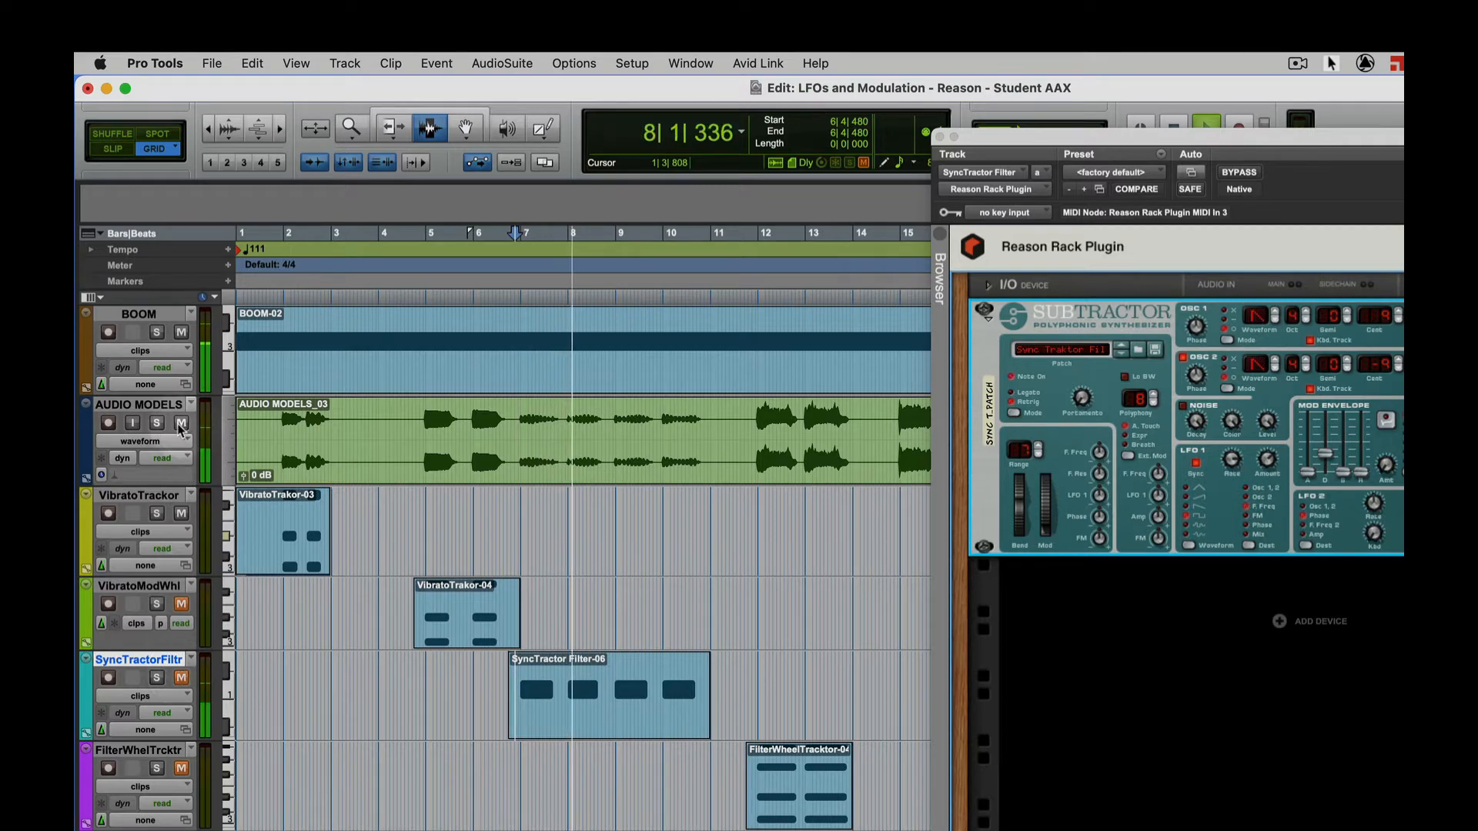
{"action": "key", "text": "space"}
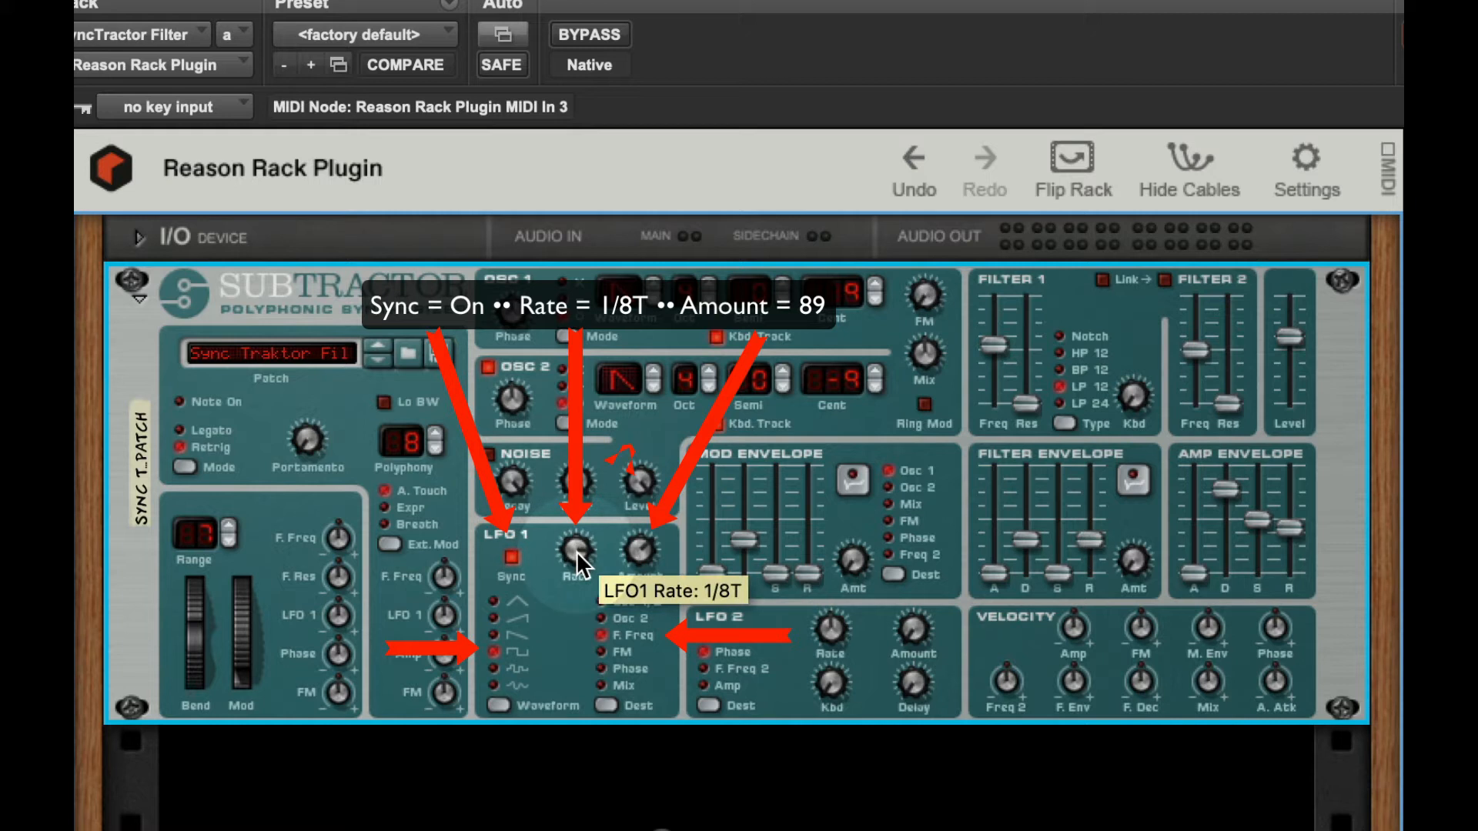
{"action": "mouse_move", "coordinate": [640, 548]}
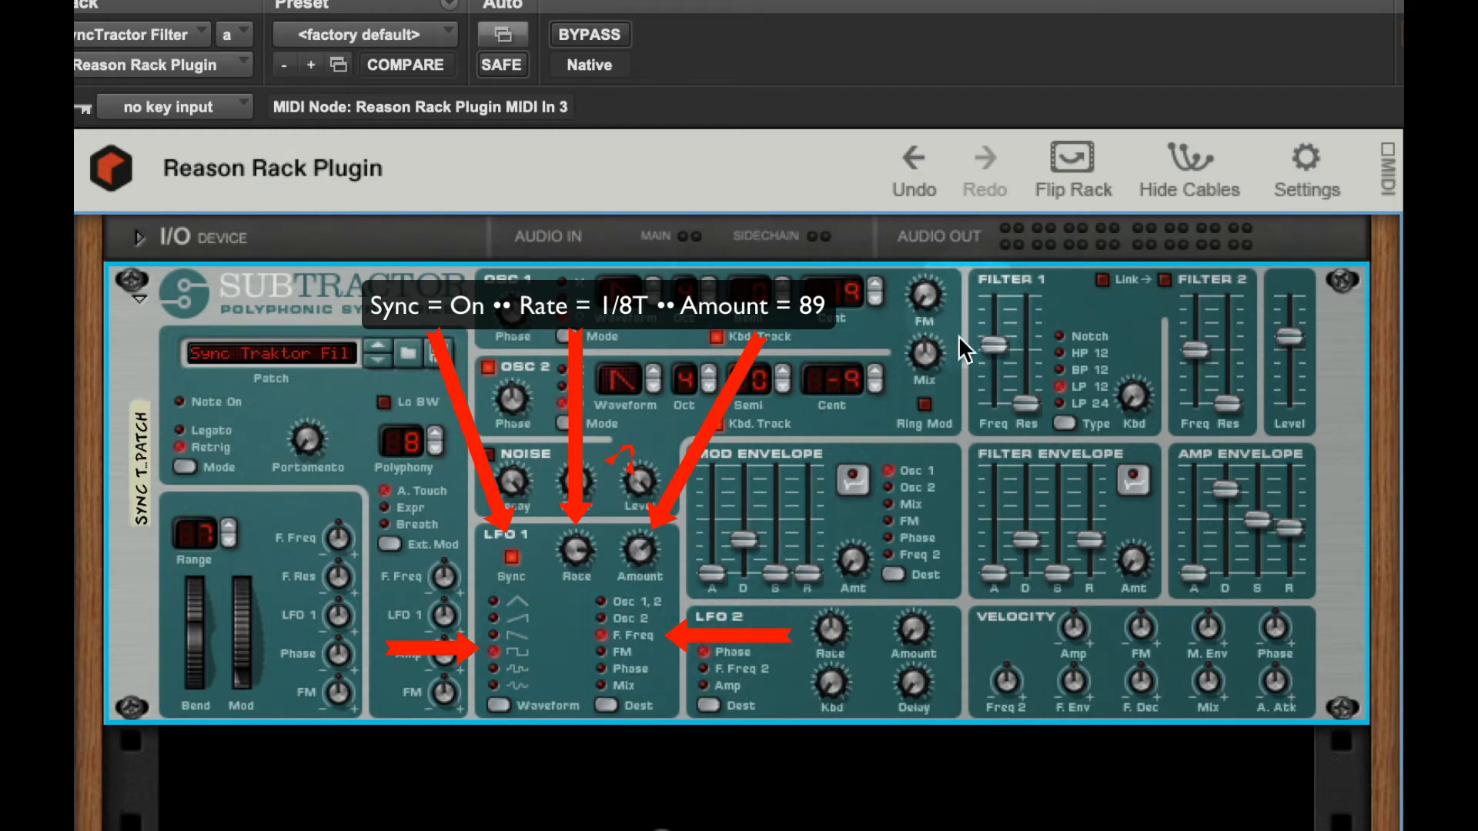
Close the SyncTractor Filter plug-in window and open the Reason Rack Plugin on the FilterWheelTracktor track.
{"action": "mouse_move", "coordinate": [990, 340]}
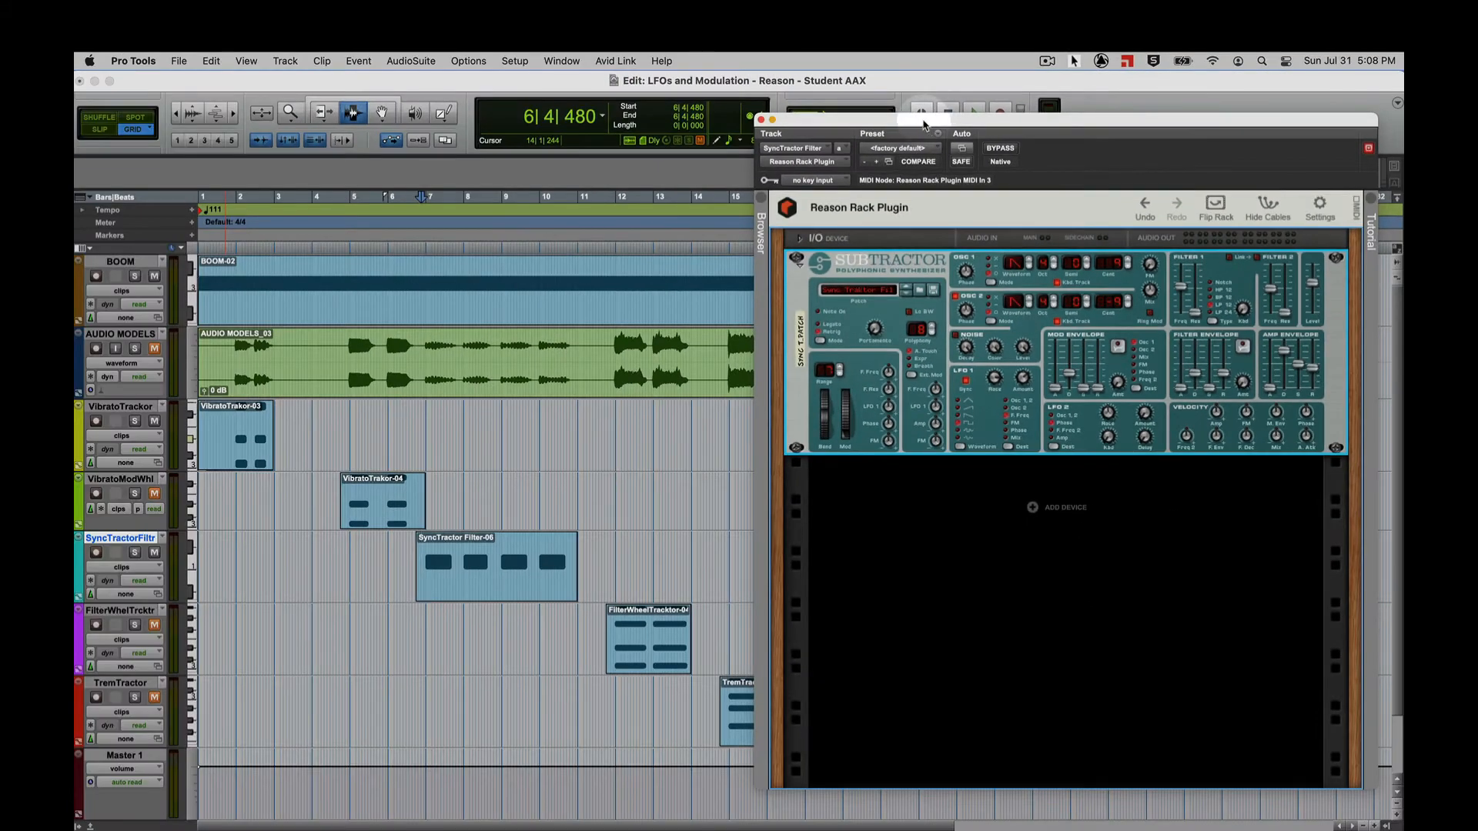
{"action": "left_click_drag", "start_coordinate": [915, 119], "coordinate": [728, 114]}
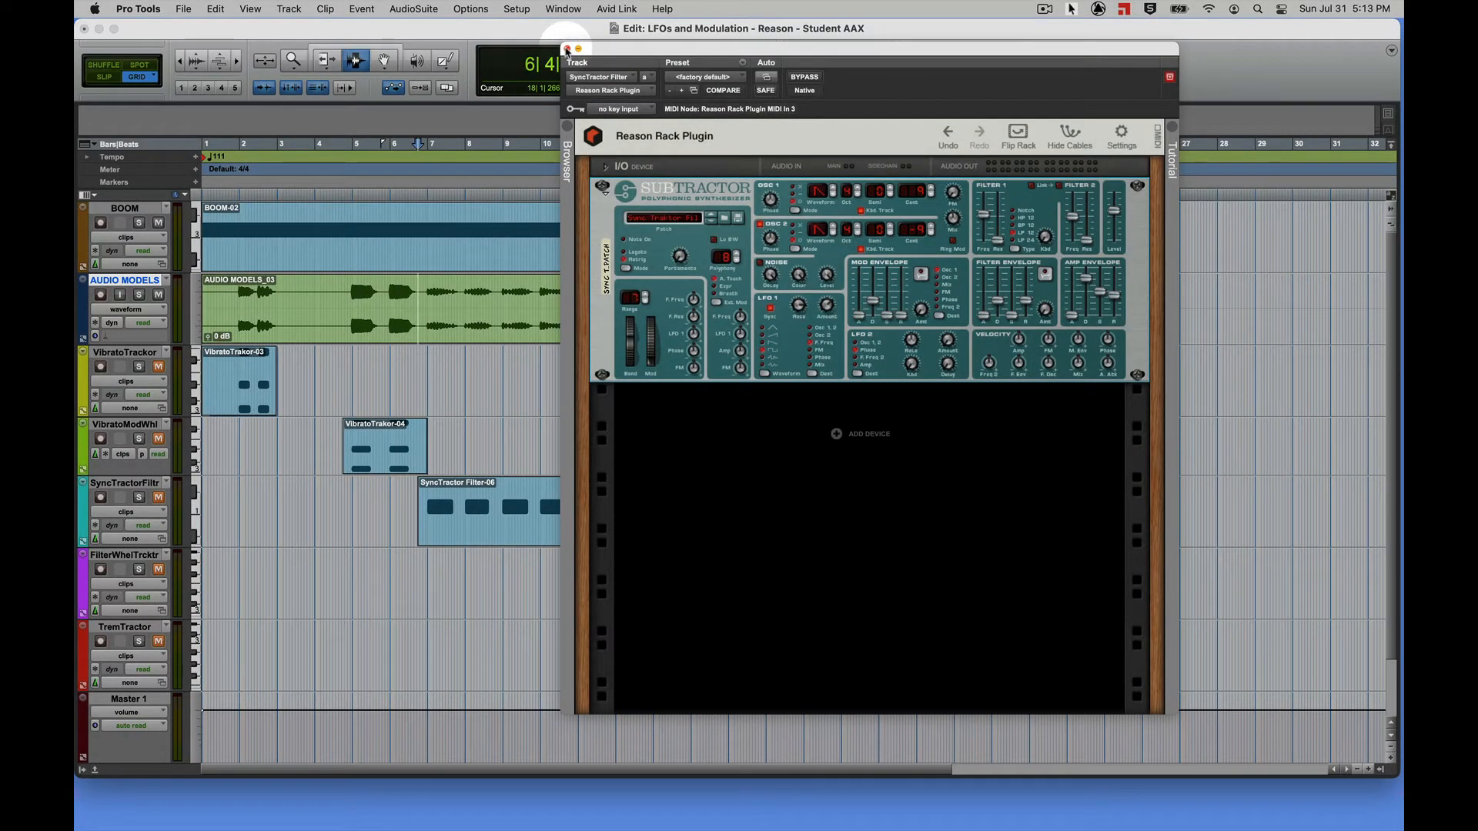
{"action": "left_click", "coordinate": [567, 49]}
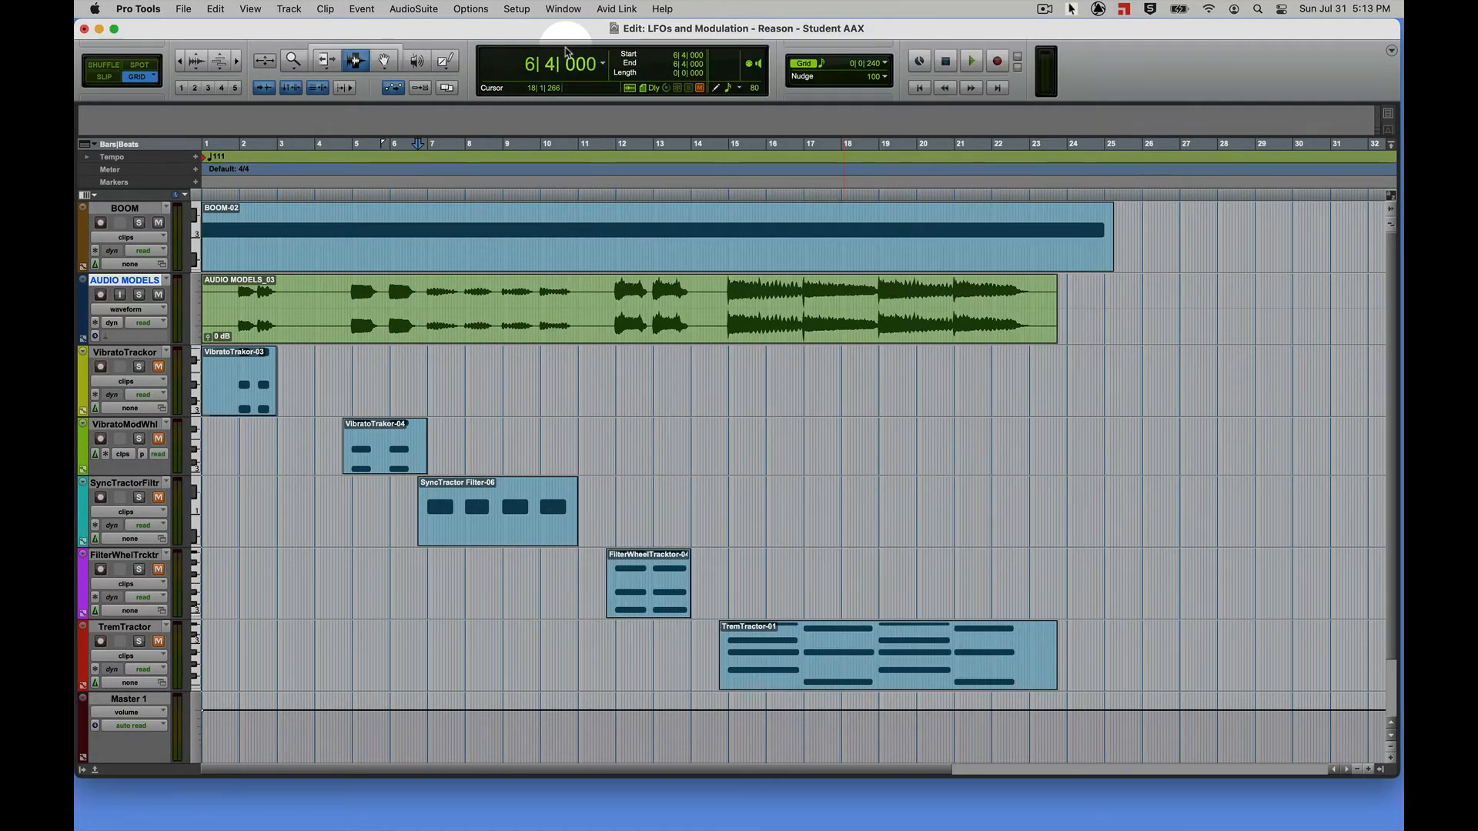
{"action": "key", "text": "super+equal"}
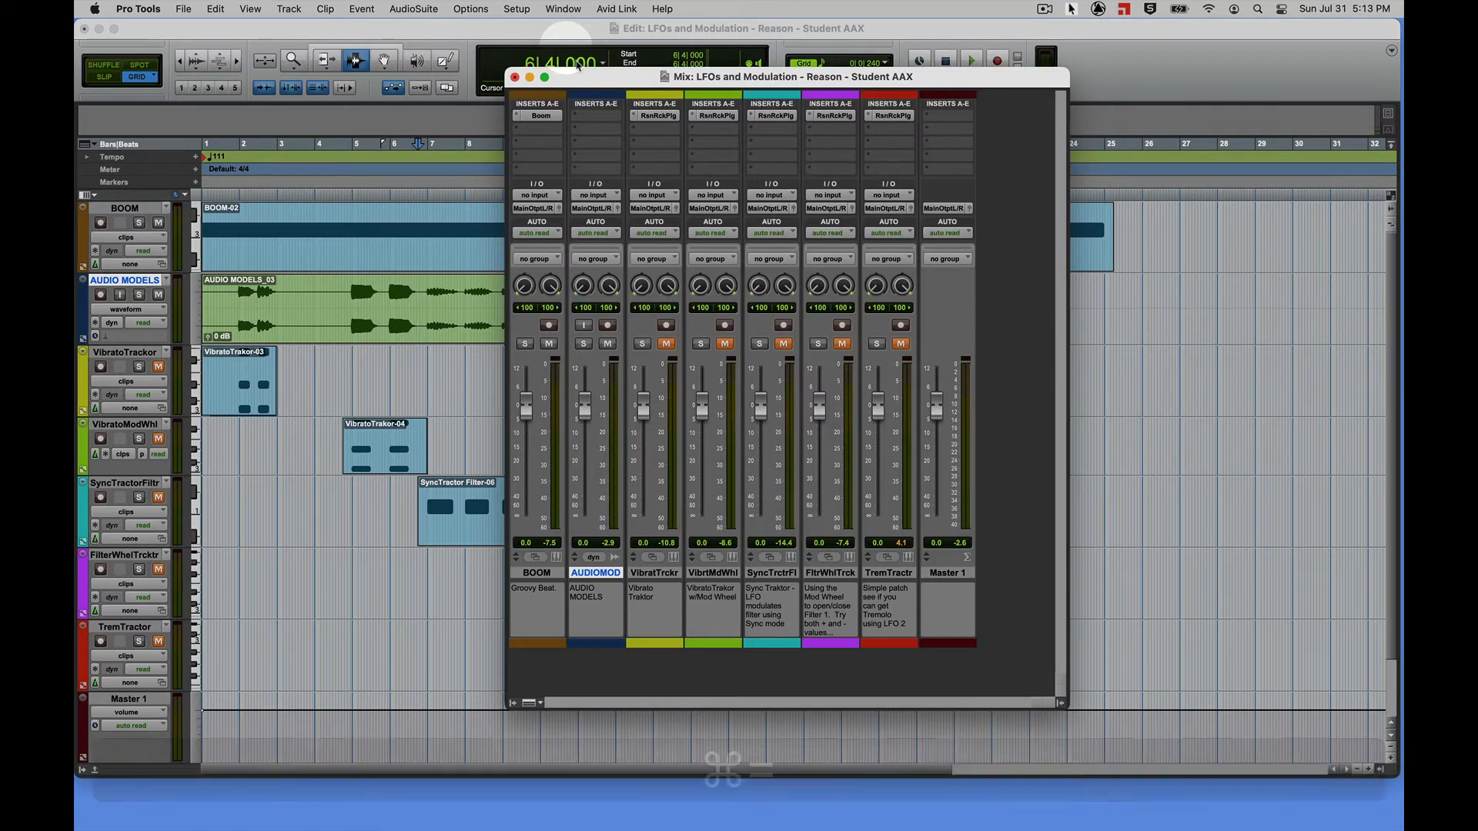
{"action": "left_click", "coordinate": [834, 115]}
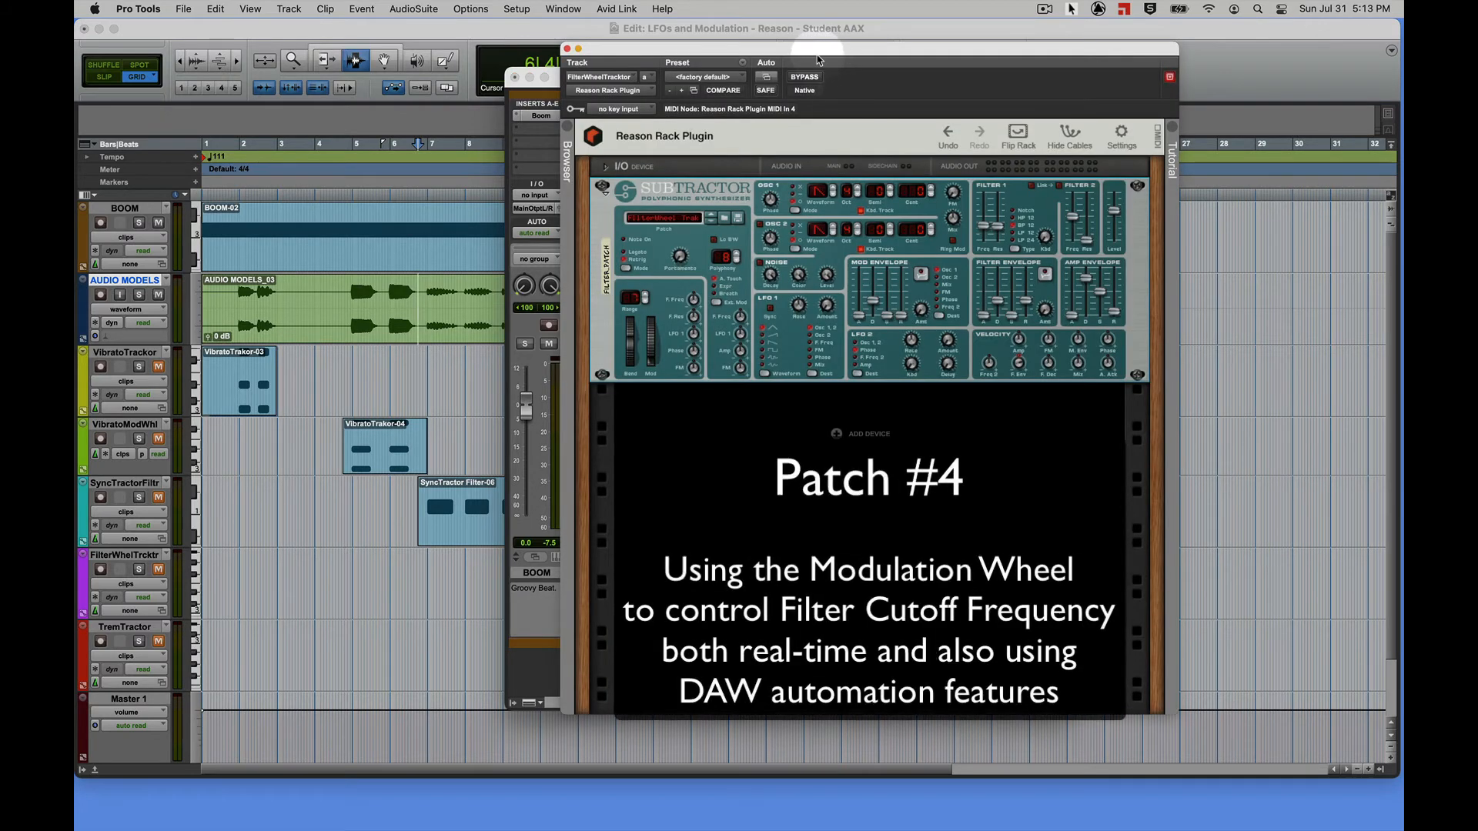
Read the FilterWheelTracktor track's comments, leave its name unchanged, and move the plug-in window clear of the track's clip.
{"action": "double_click", "coordinate": [123, 555]}
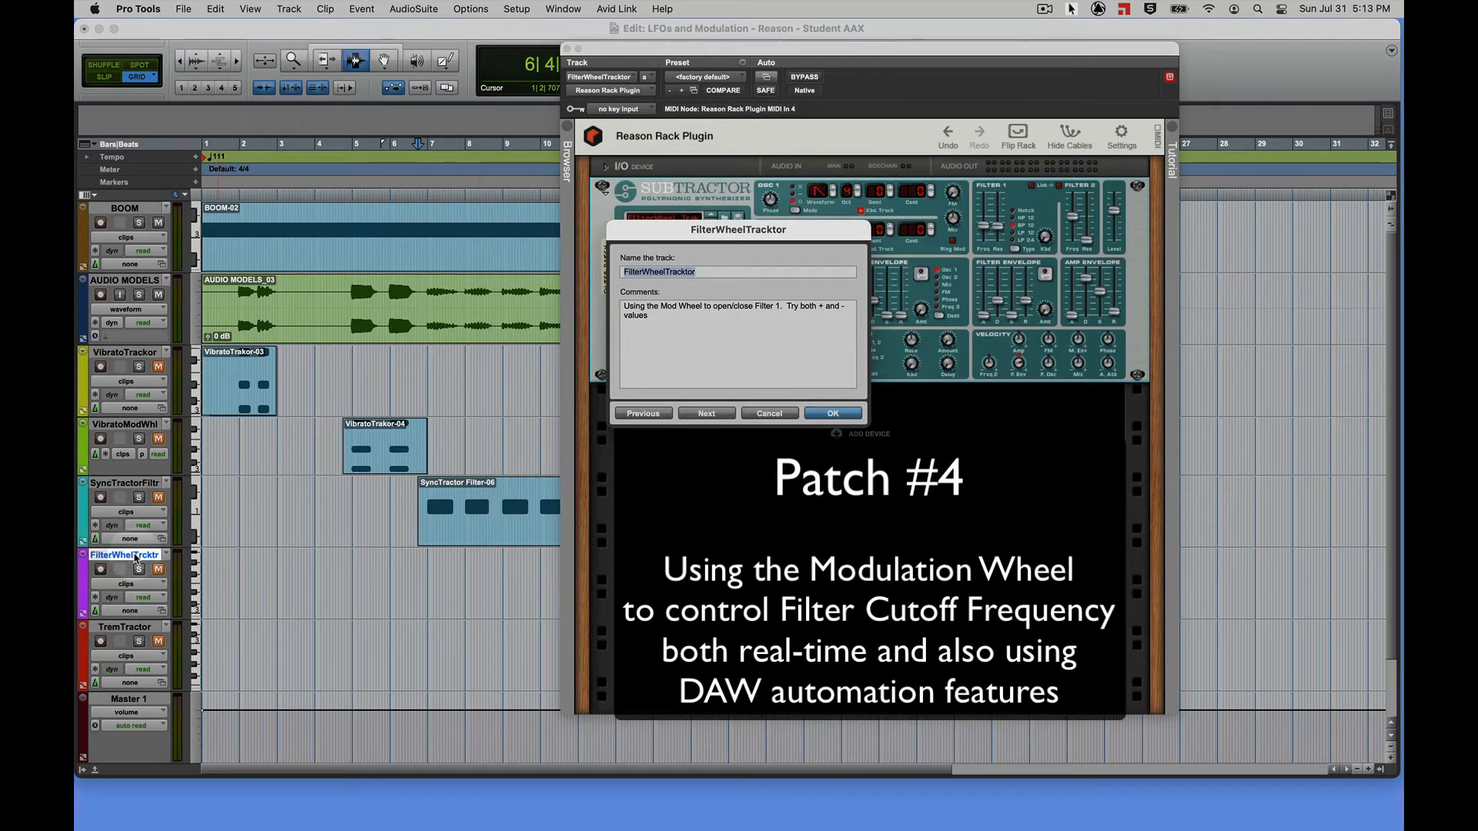
{"action": "left_click", "coordinate": [787, 417]}
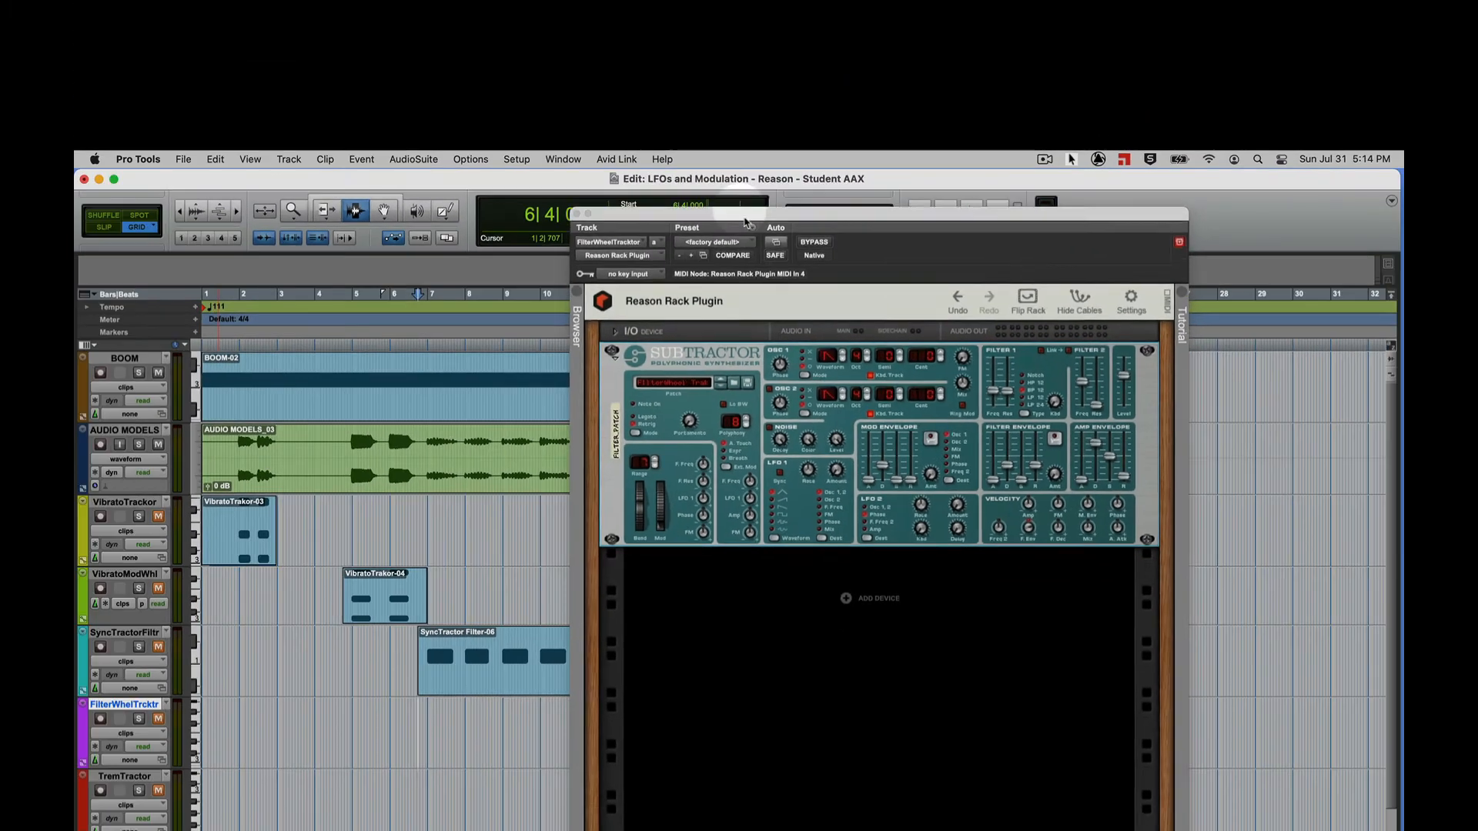
{"action": "left_click_drag", "start_coordinate": [744, 224], "coordinate": [948, 163]}
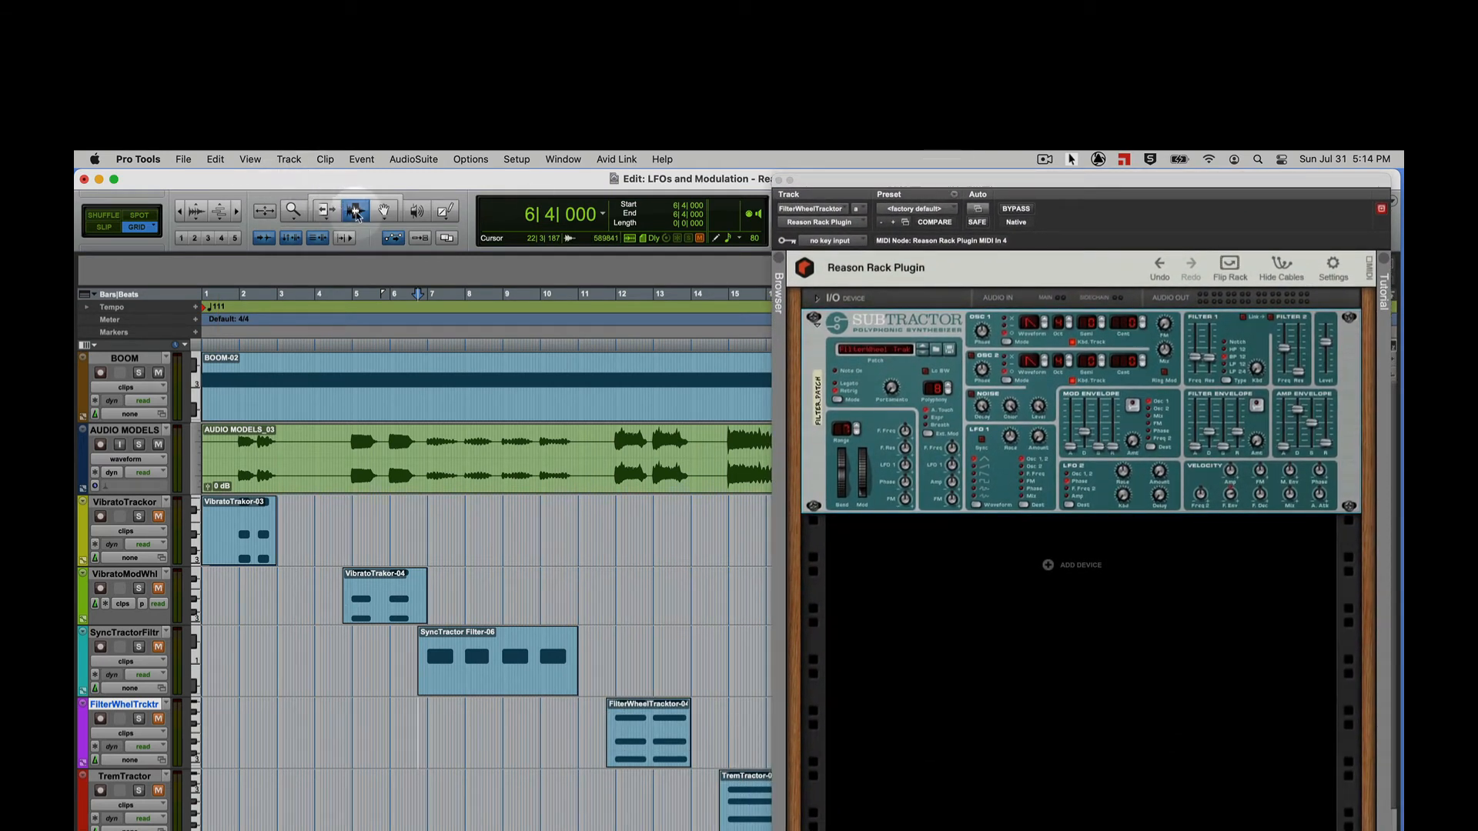
Play the AUDIO MODELS reference from 11|4|720 to hear the mod wheel filter sound.
{"action": "left_click", "coordinate": [613, 474]}
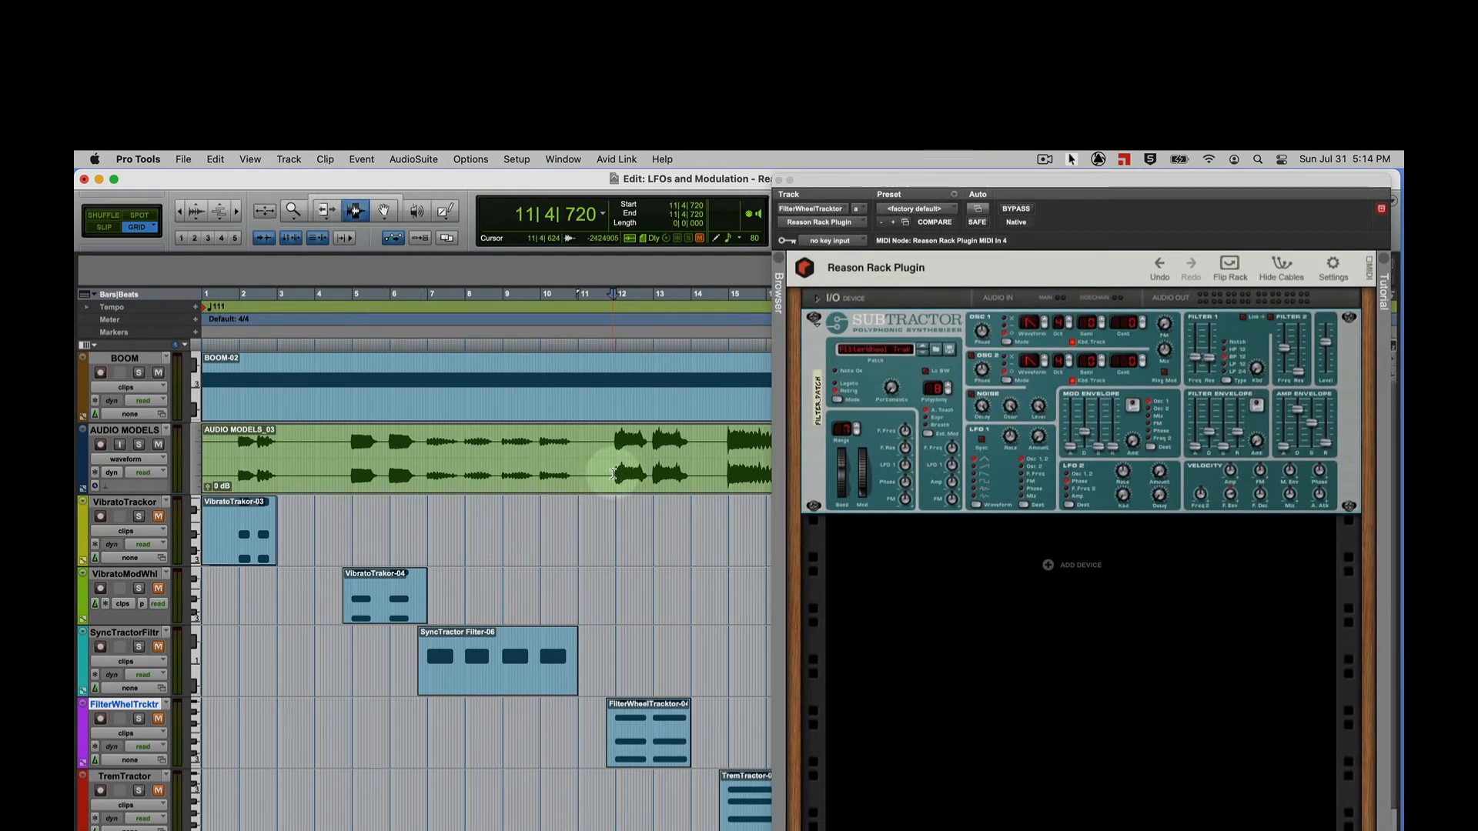
{"action": "left_click", "coordinate": [154, 433]}
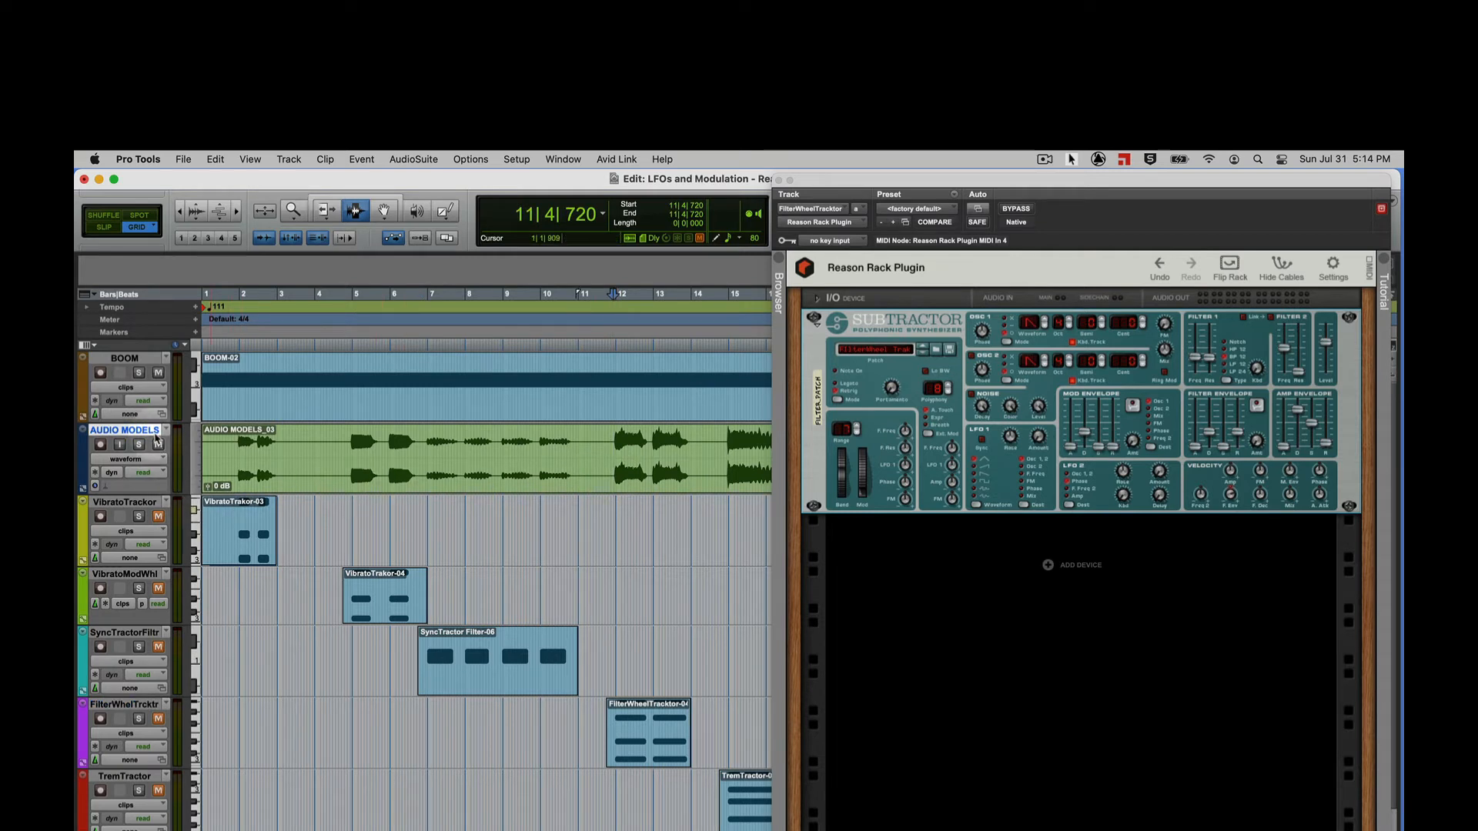
{"action": "key", "text": "space"}
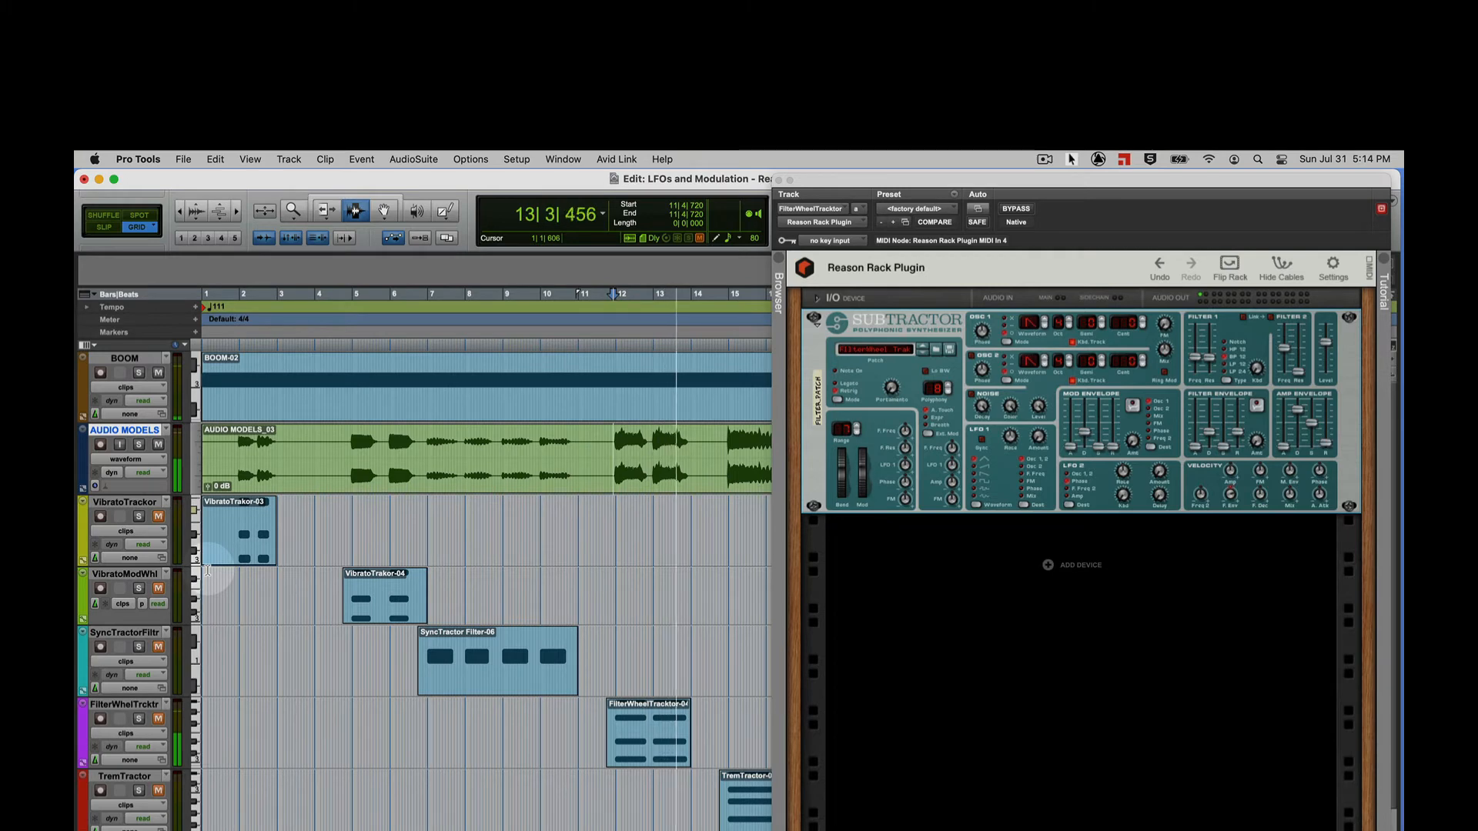
{"action": "key", "text": "space"}
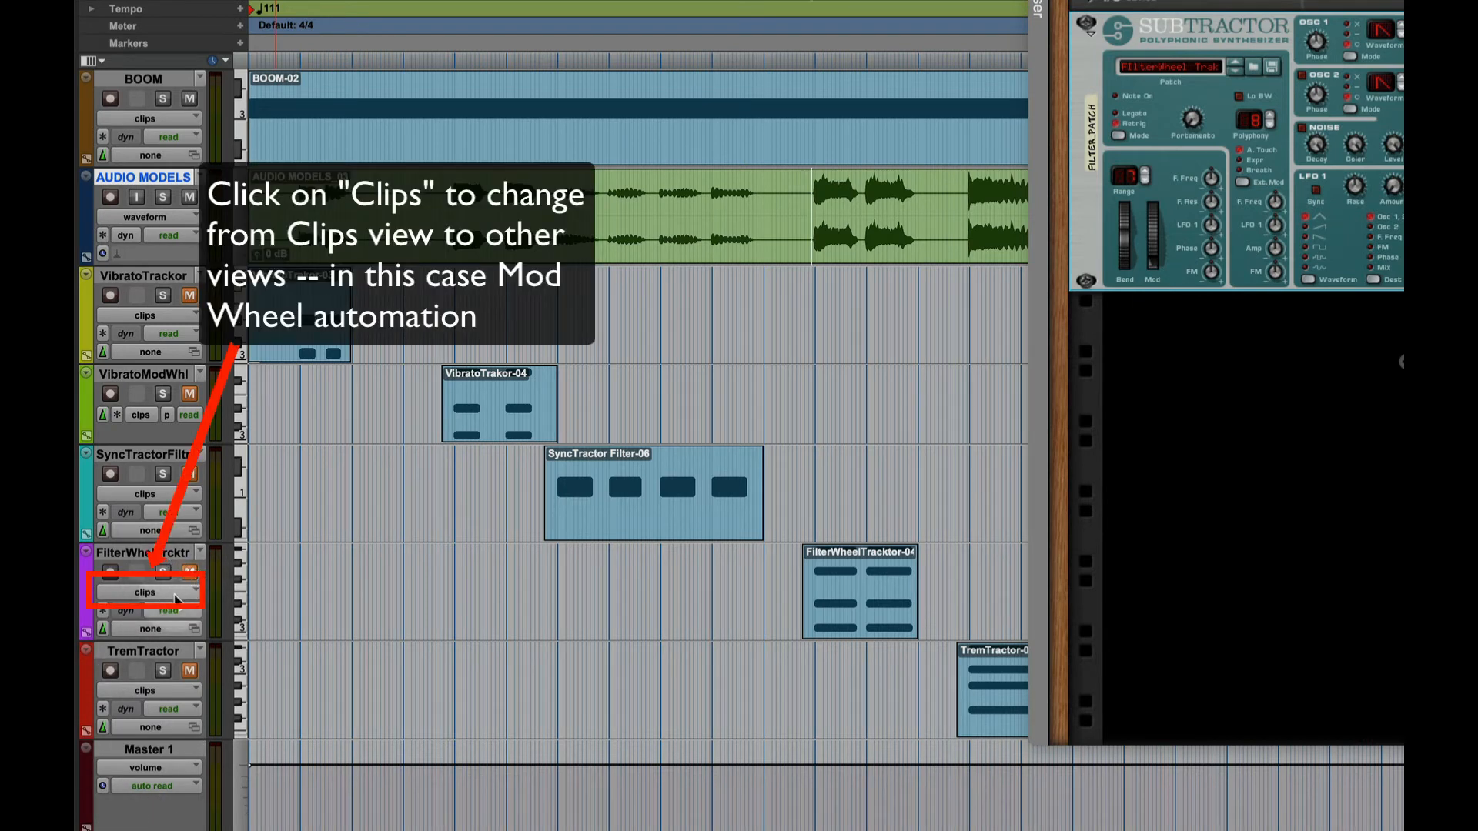
Inspect the mod wheel (1) automation on the FilterWheelTracktor track and return the track to clips view.
{"action": "left_click", "coordinate": [177, 598]}
{"action": "mouse_move", "coordinate": [185, 767]}
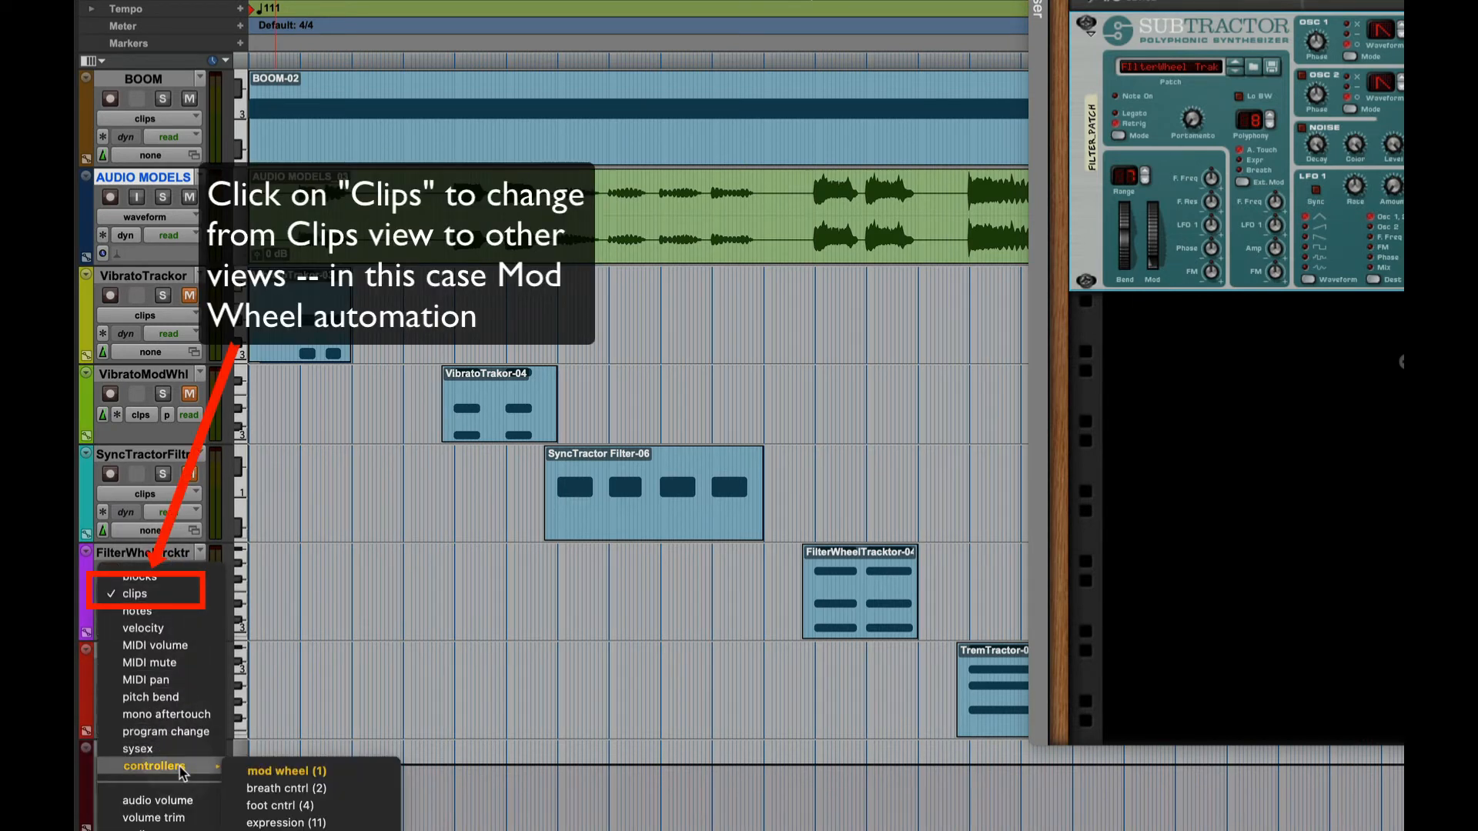
{"action": "left_click", "coordinate": [312, 770]}
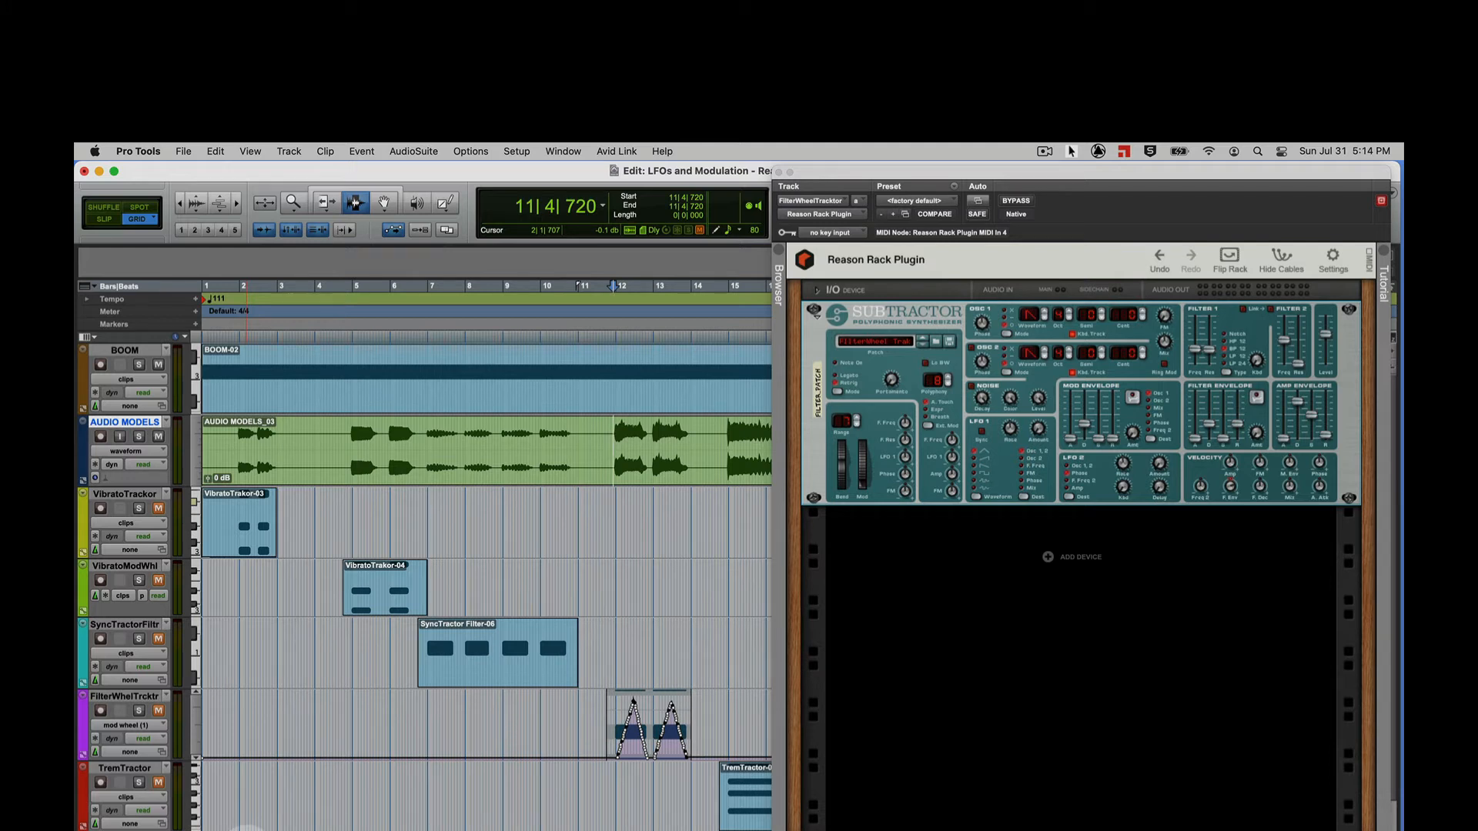
{"action": "left_click", "coordinate": [150, 731]}
{"action": "mouse_move", "coordinate": [150, 731]}
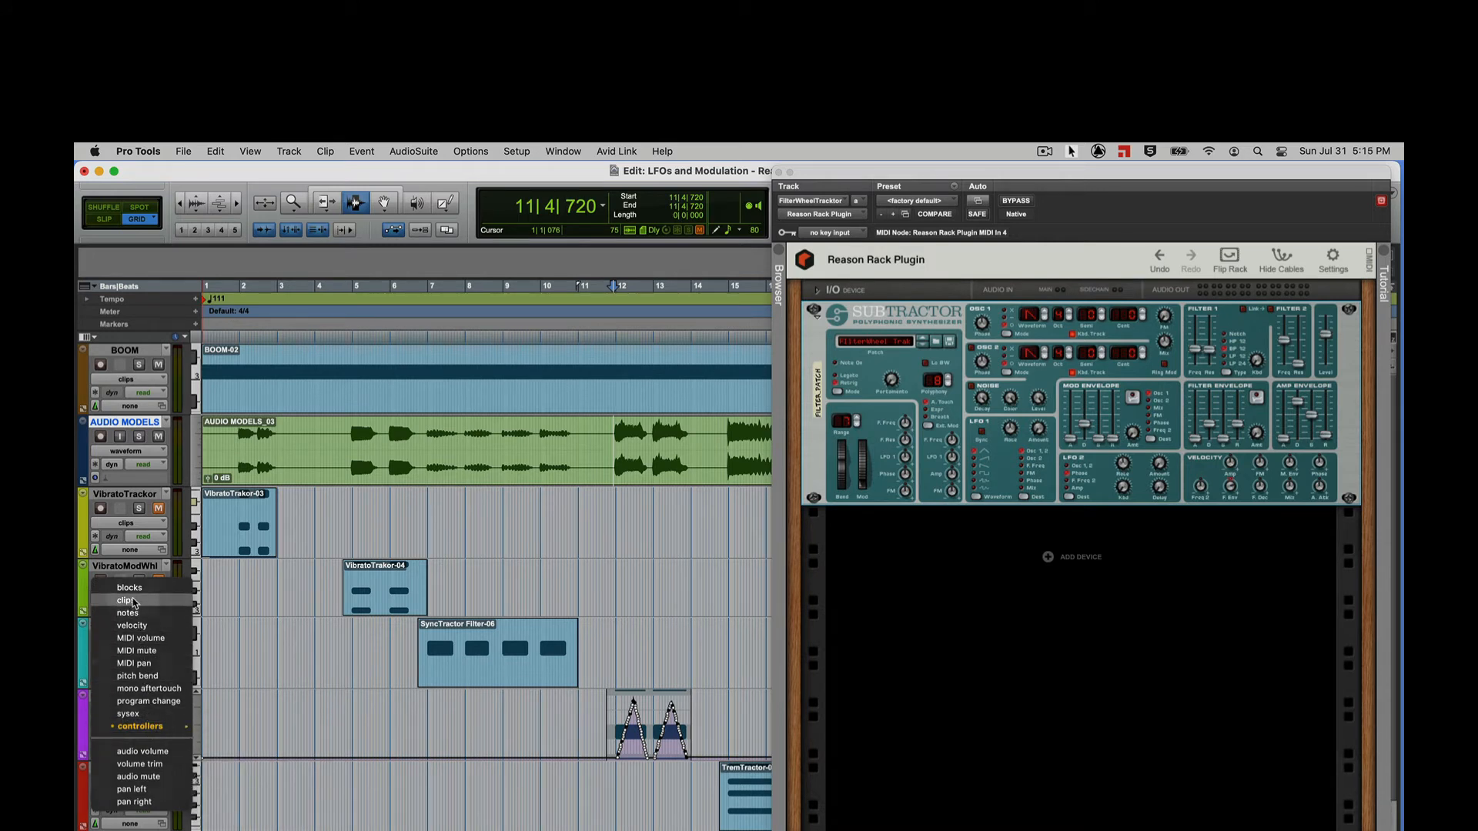
{"action": "left_click", "coordinate": [132, 602]}
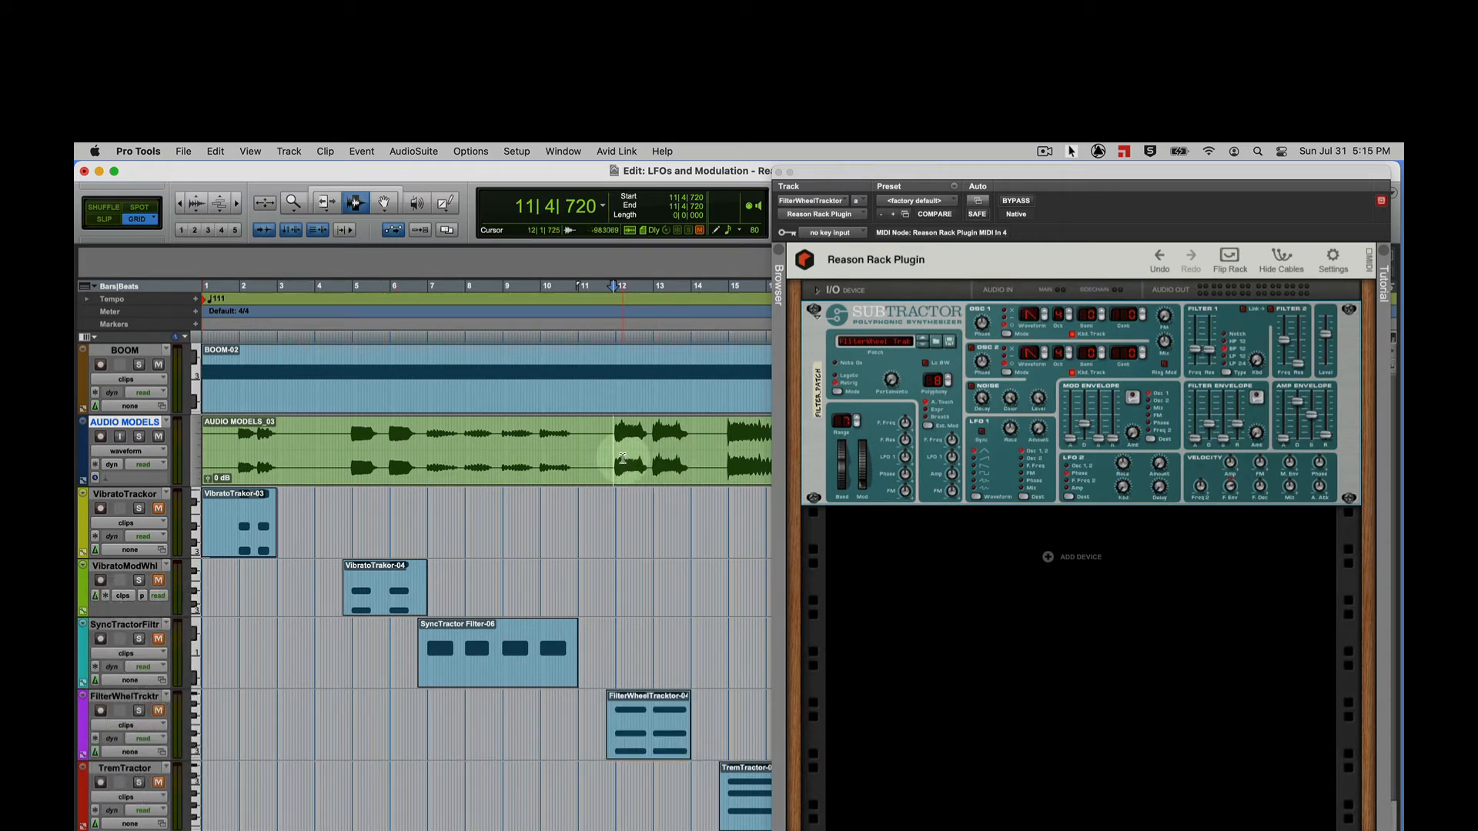
Play the AUDIO MODELS reference again, mute it, unmute FilterWheelTracktor and audition the same passage for comparison.
{"action": "key", "text": "space"}
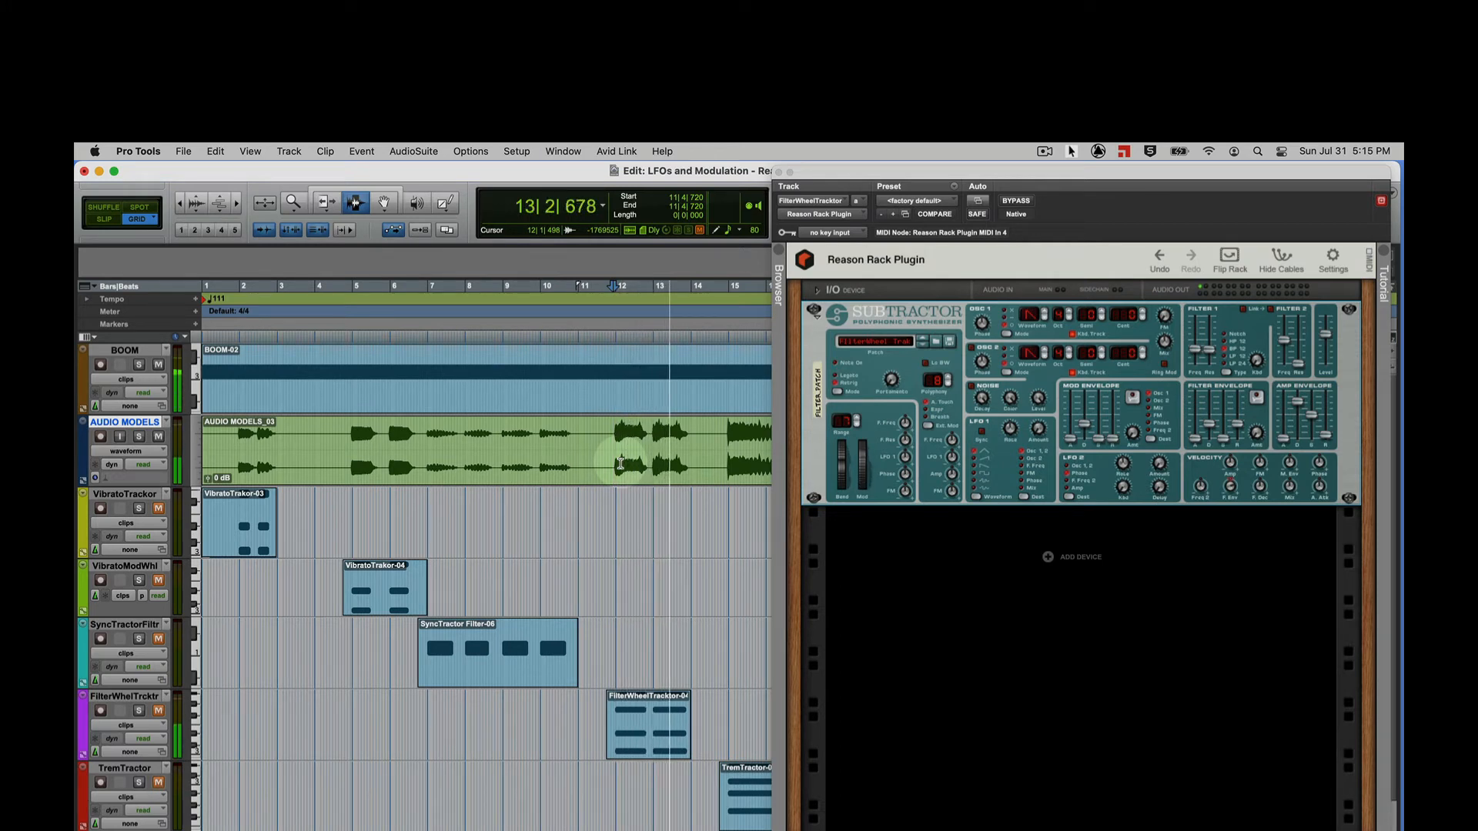
{"action": "key", "text": "space"}
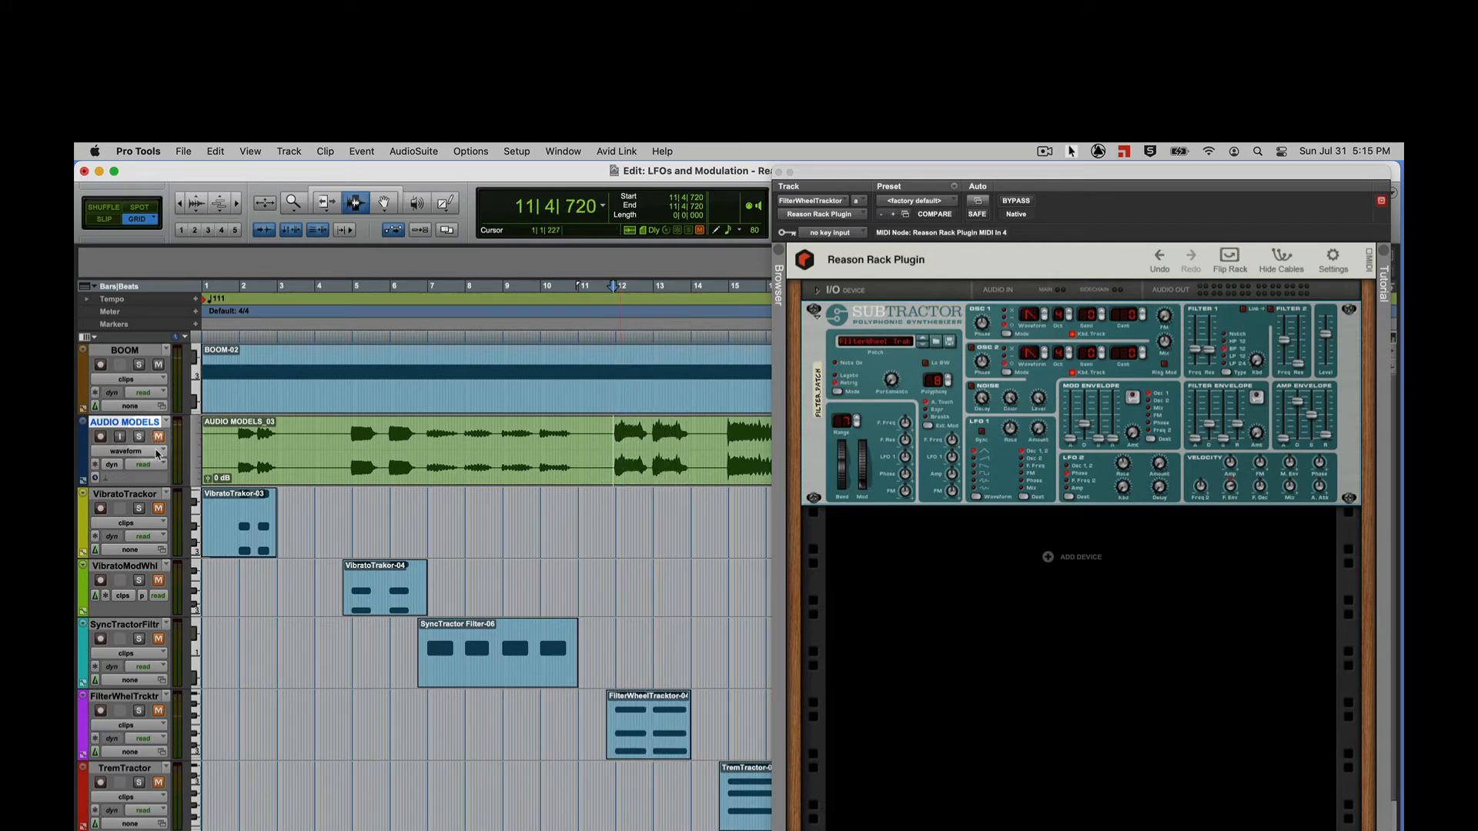
{"action": "left_click", "coordinate": [158, 711]}
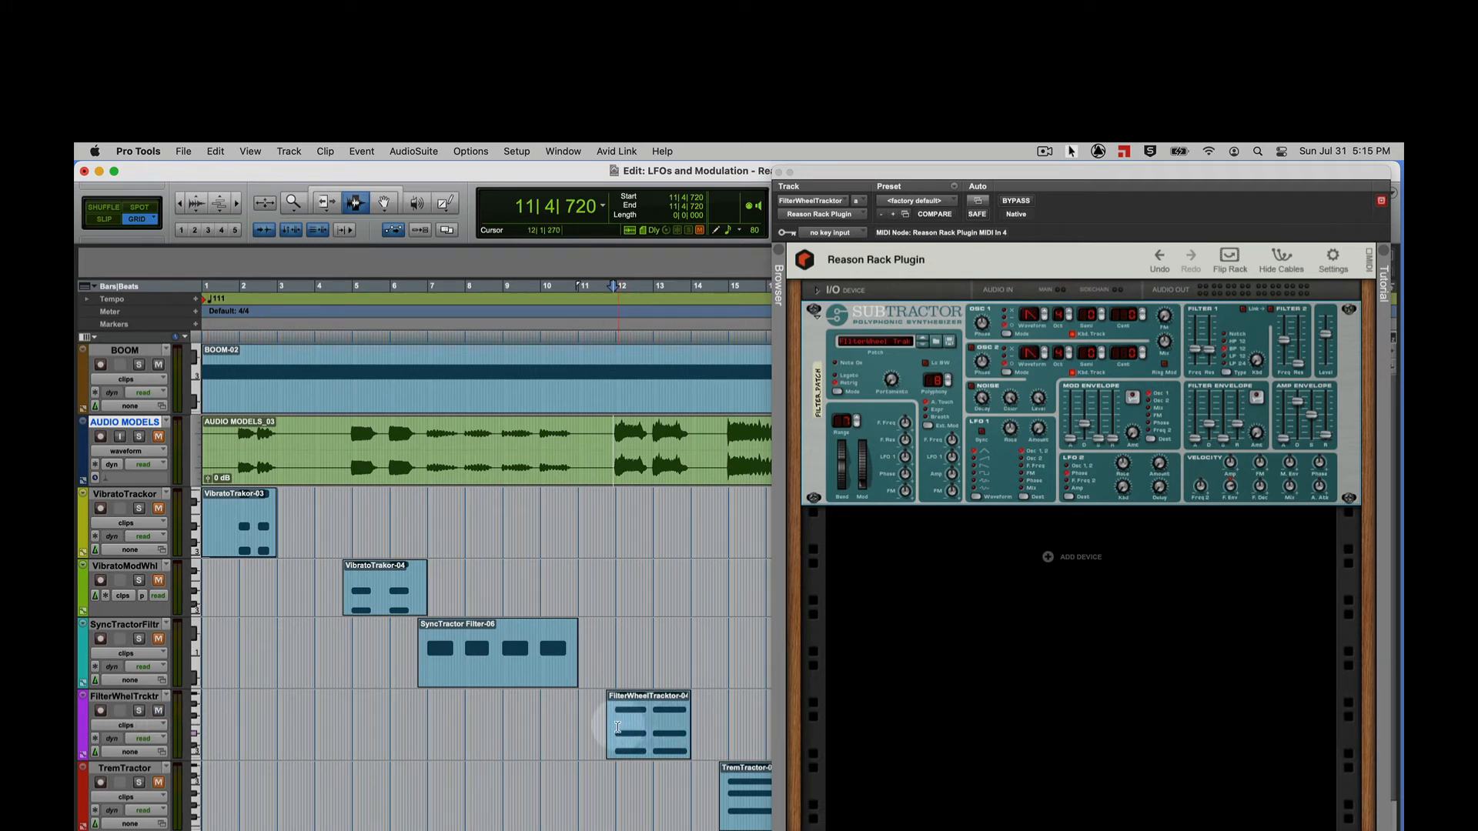
{"action": "left_click_drag", "start_coordinate": [913, 174], "coordinate": [863, 179]}
{"action": "key", "text": "space"}
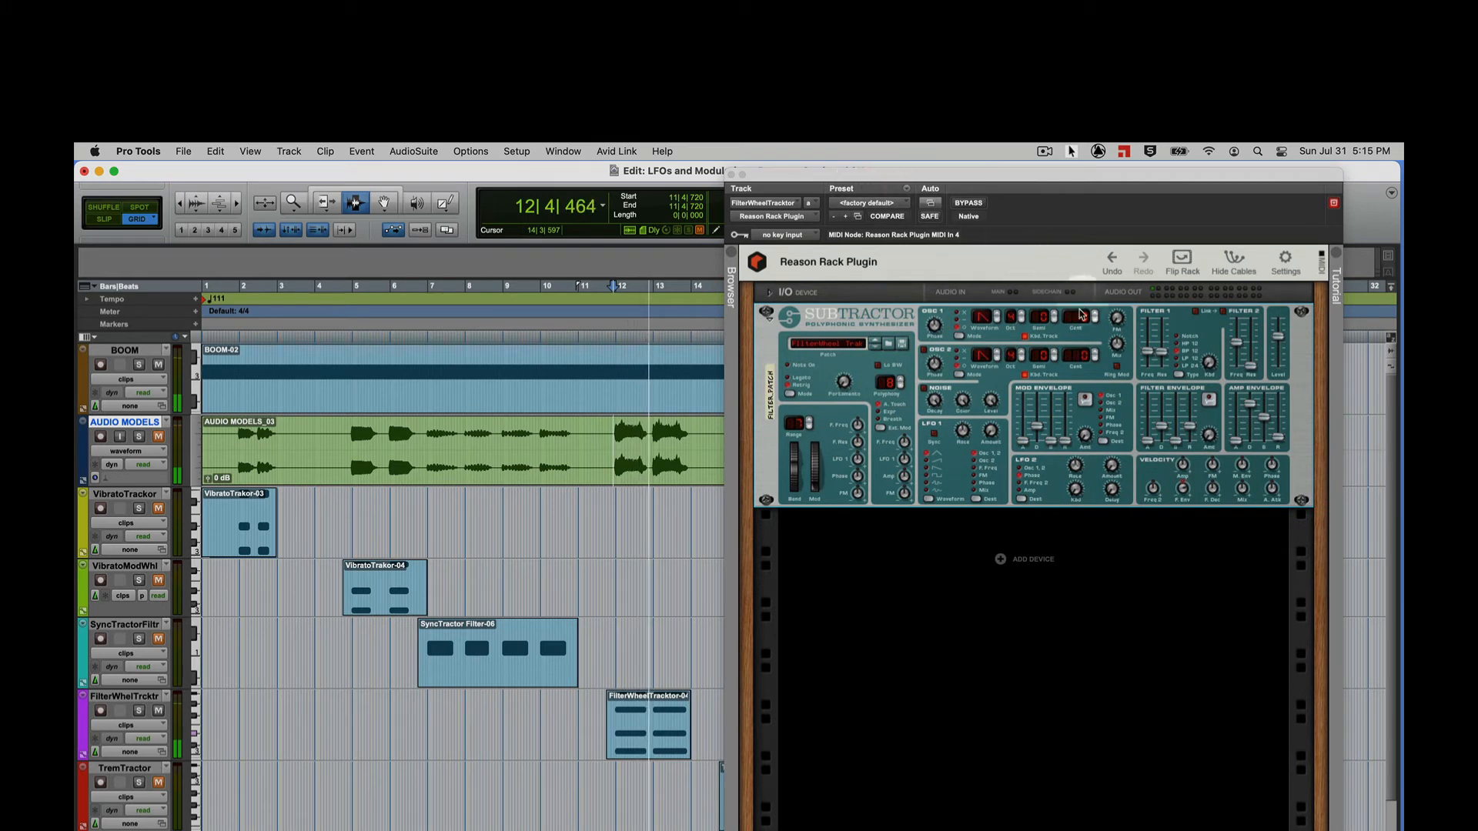
{"action": "key", "text": "space"}
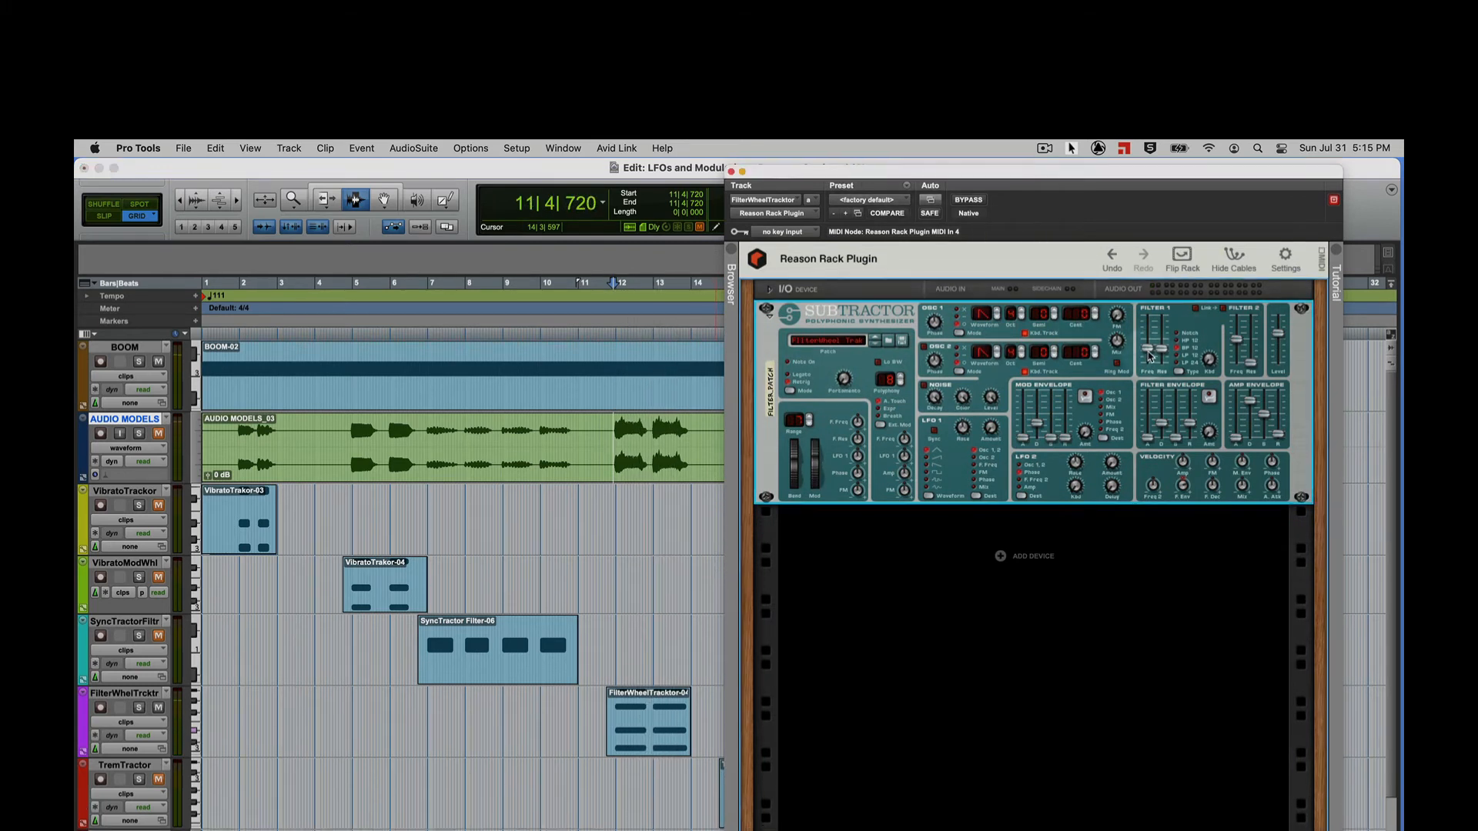
{"action": "left_click", "coordinate": [1149, 358]}
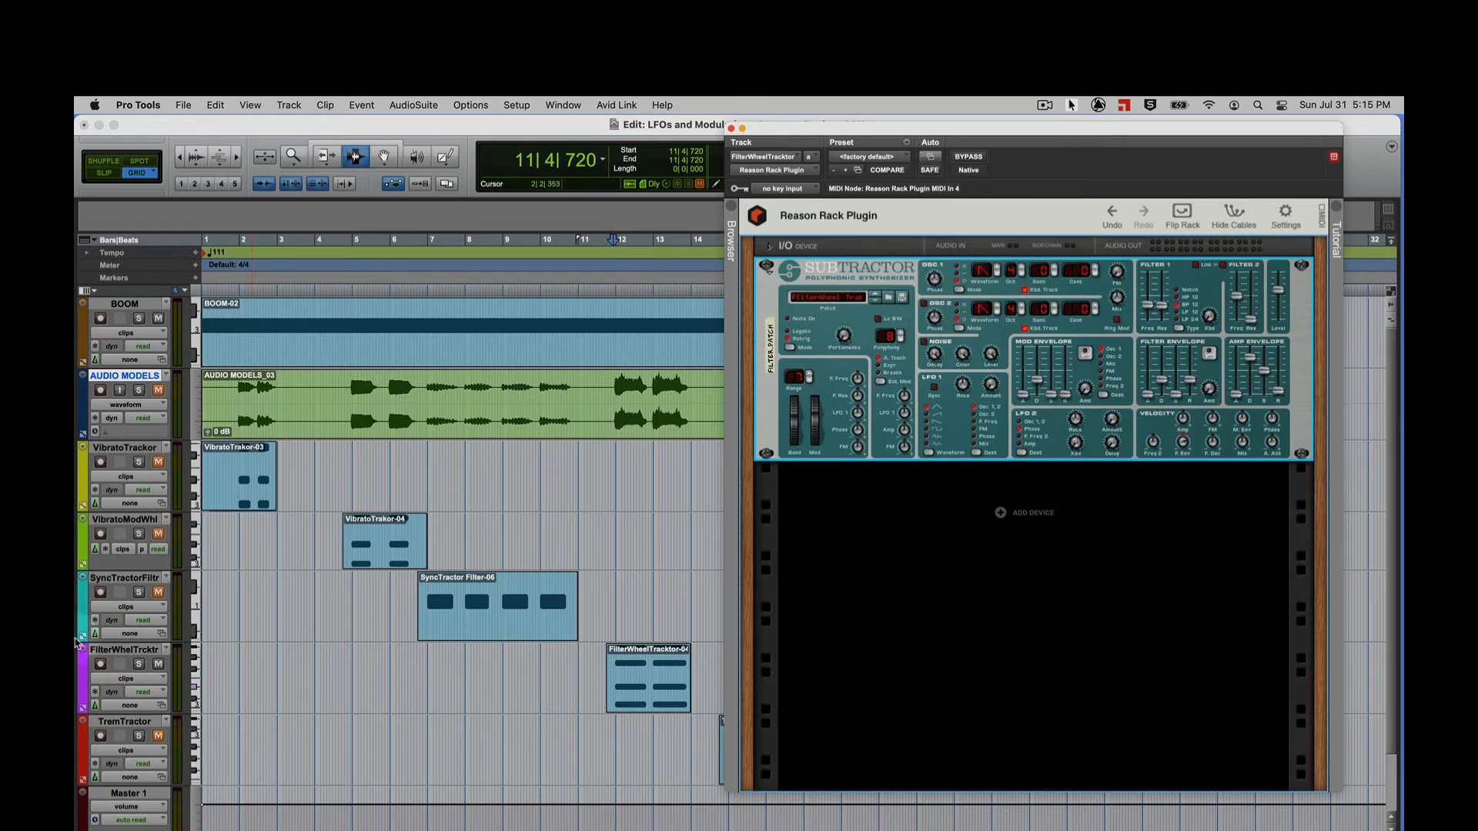
Display the mod wheel (1) automation on the FilterWheelTracktor track and delete it across the whole clip.
{"action": "left_click", "coordinate": [131, 678]}
{"action": "mouse_move", "coordinate": [160, 807]}
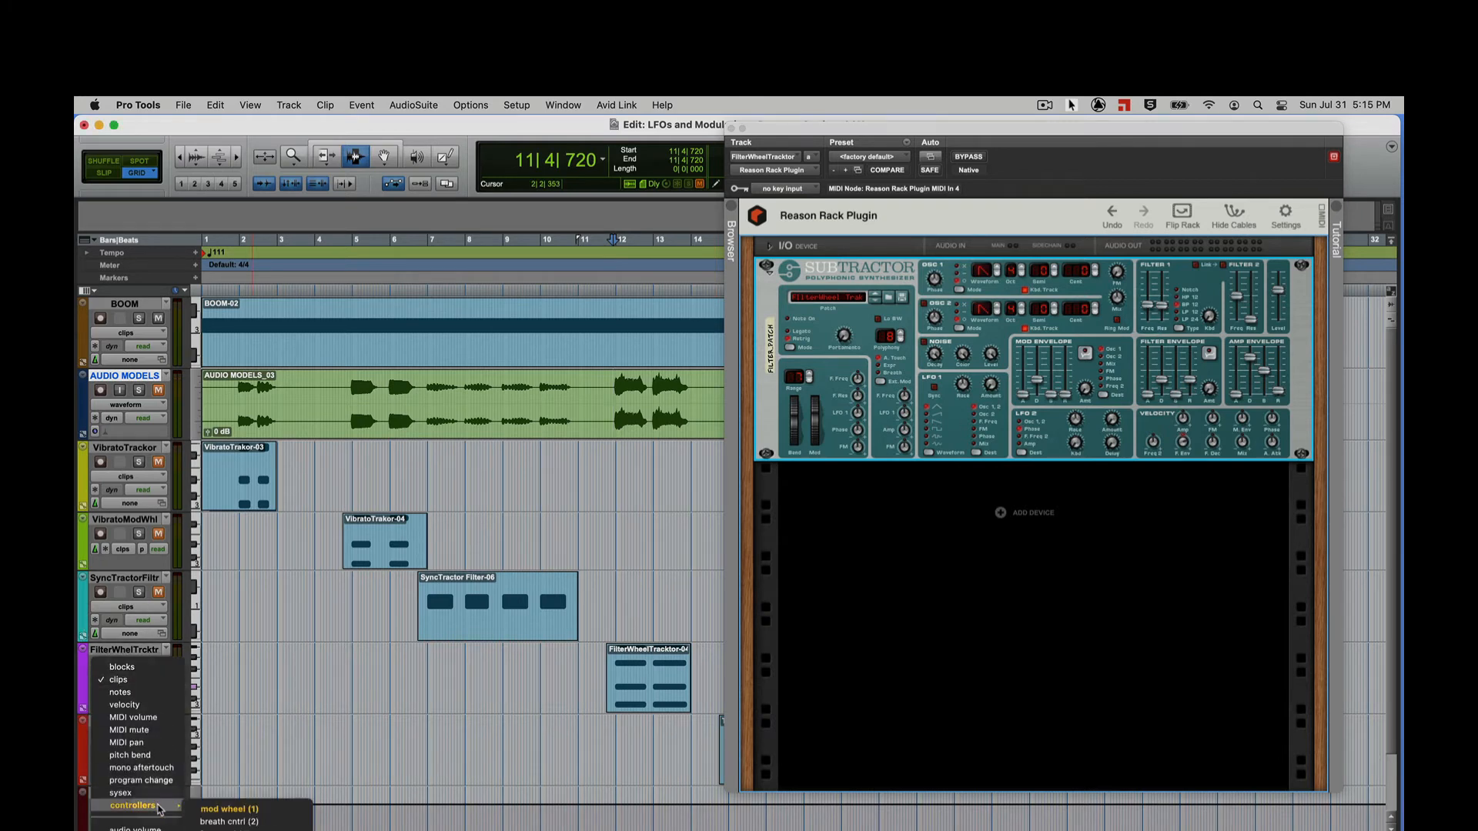
{"action": "left_click", "coordinate": [234, 807]}
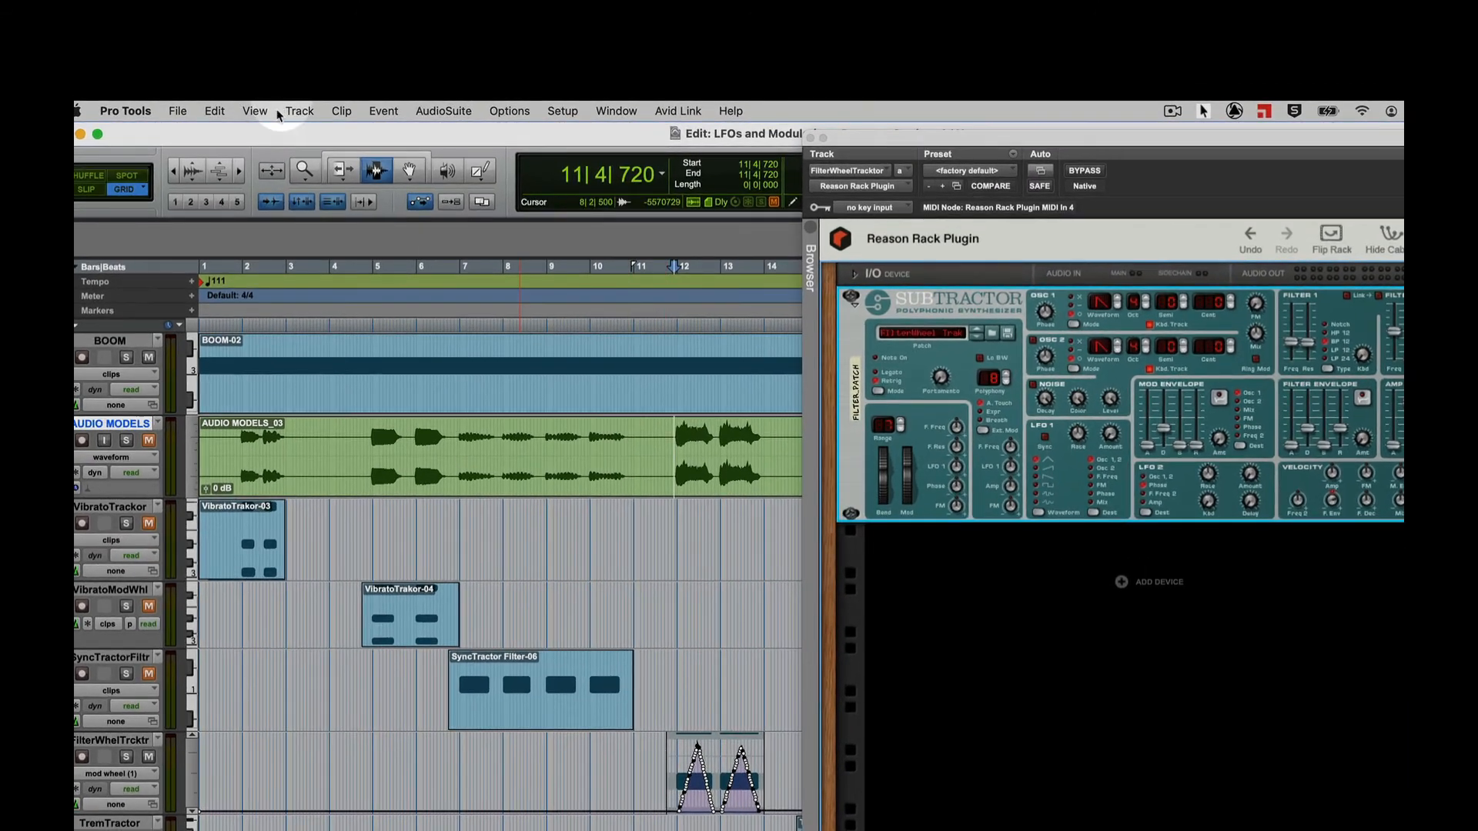
{"action": "left_click_drag", "start_coordinate": [670, 769], "coordinate": [771, 780]}
{"action": "key", "text": "Delete"}
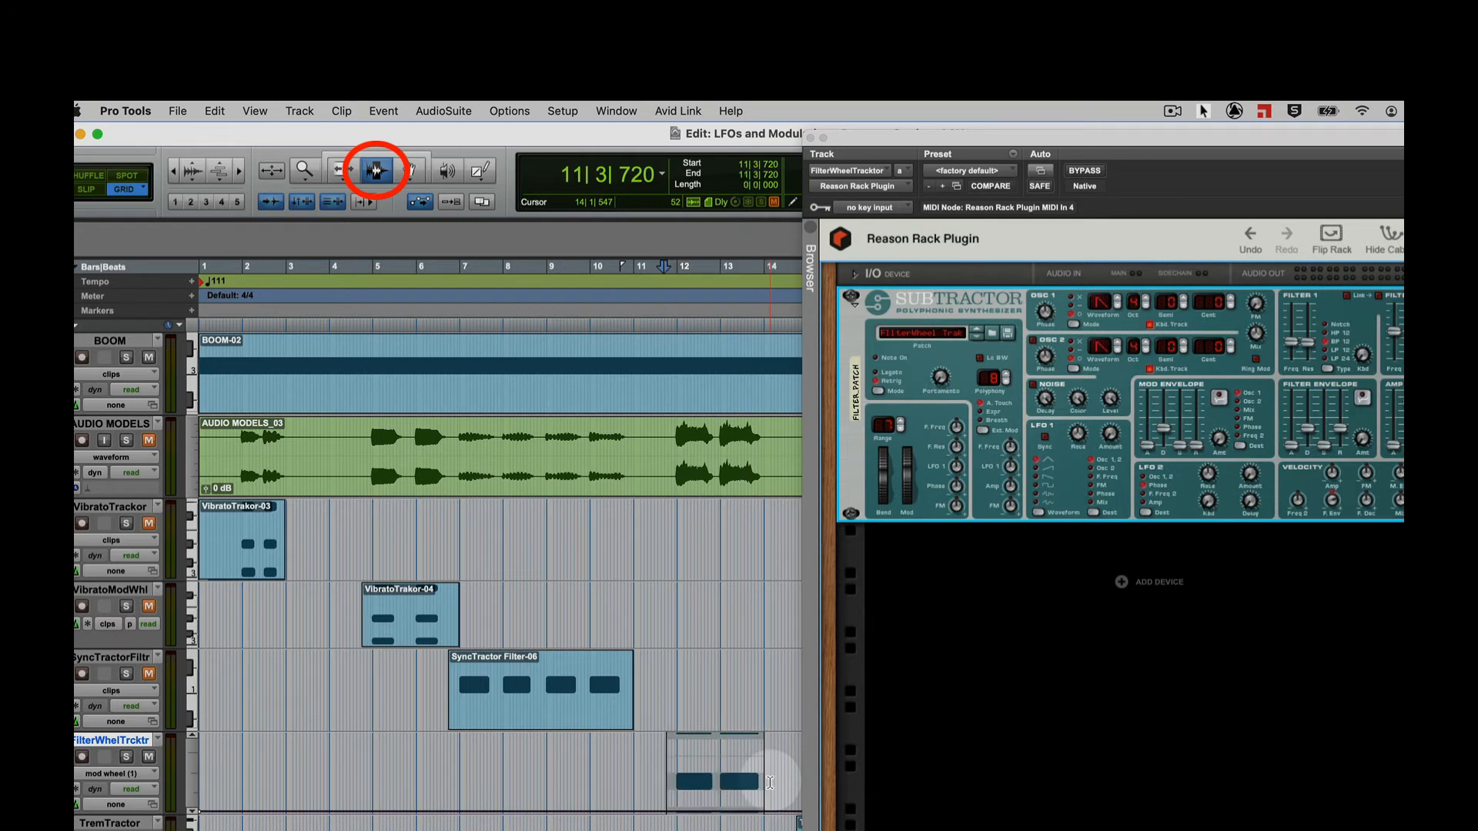
Audition the FilterWheelTracktor passage from 11|3|720 without the mod wheel automation.
{"action": "left_click", "coordinate": [907, 484]}
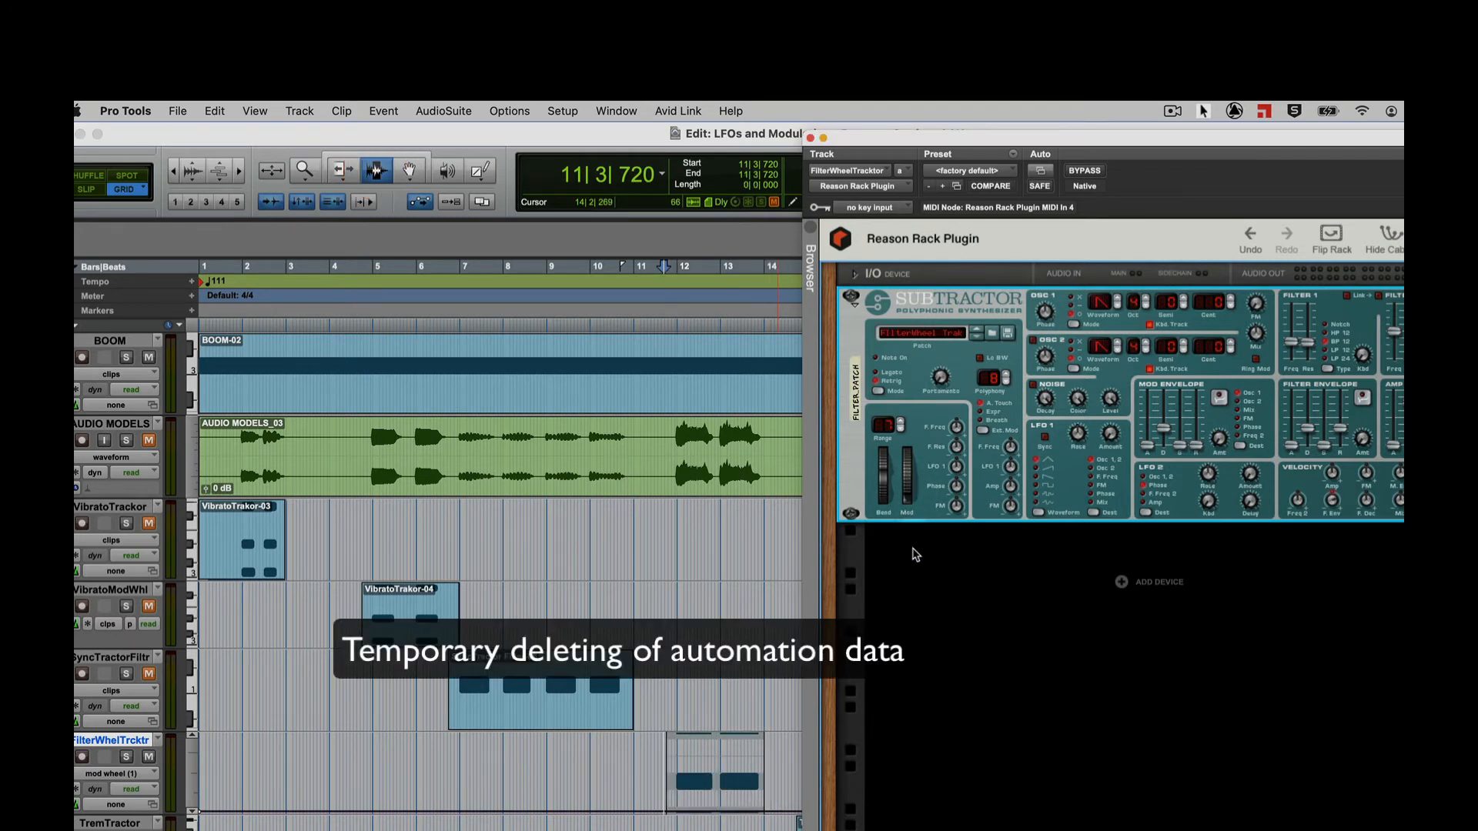
{"action": "key", "text": "space"}
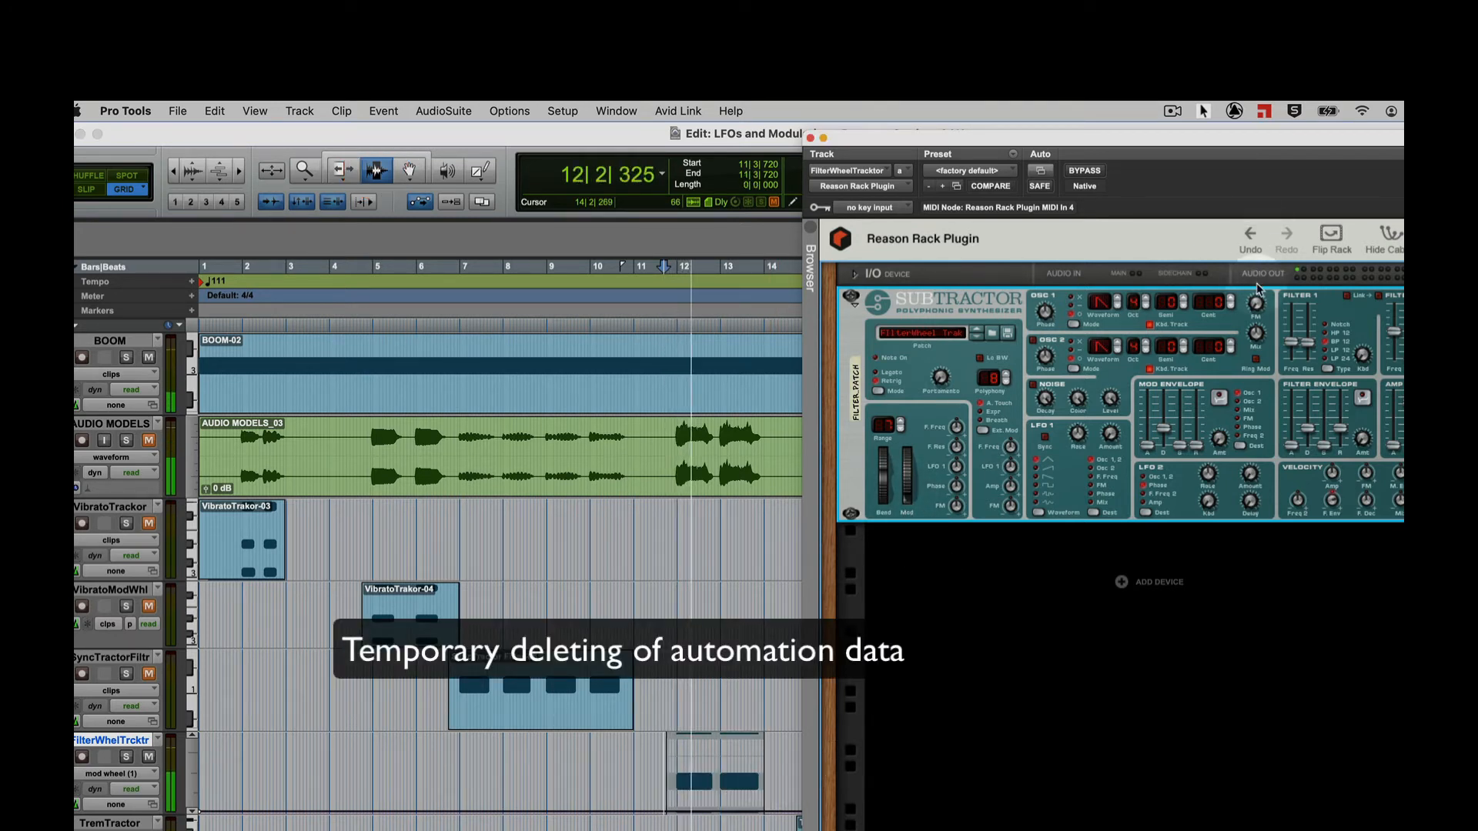
{"action": "key", "text": "space"}
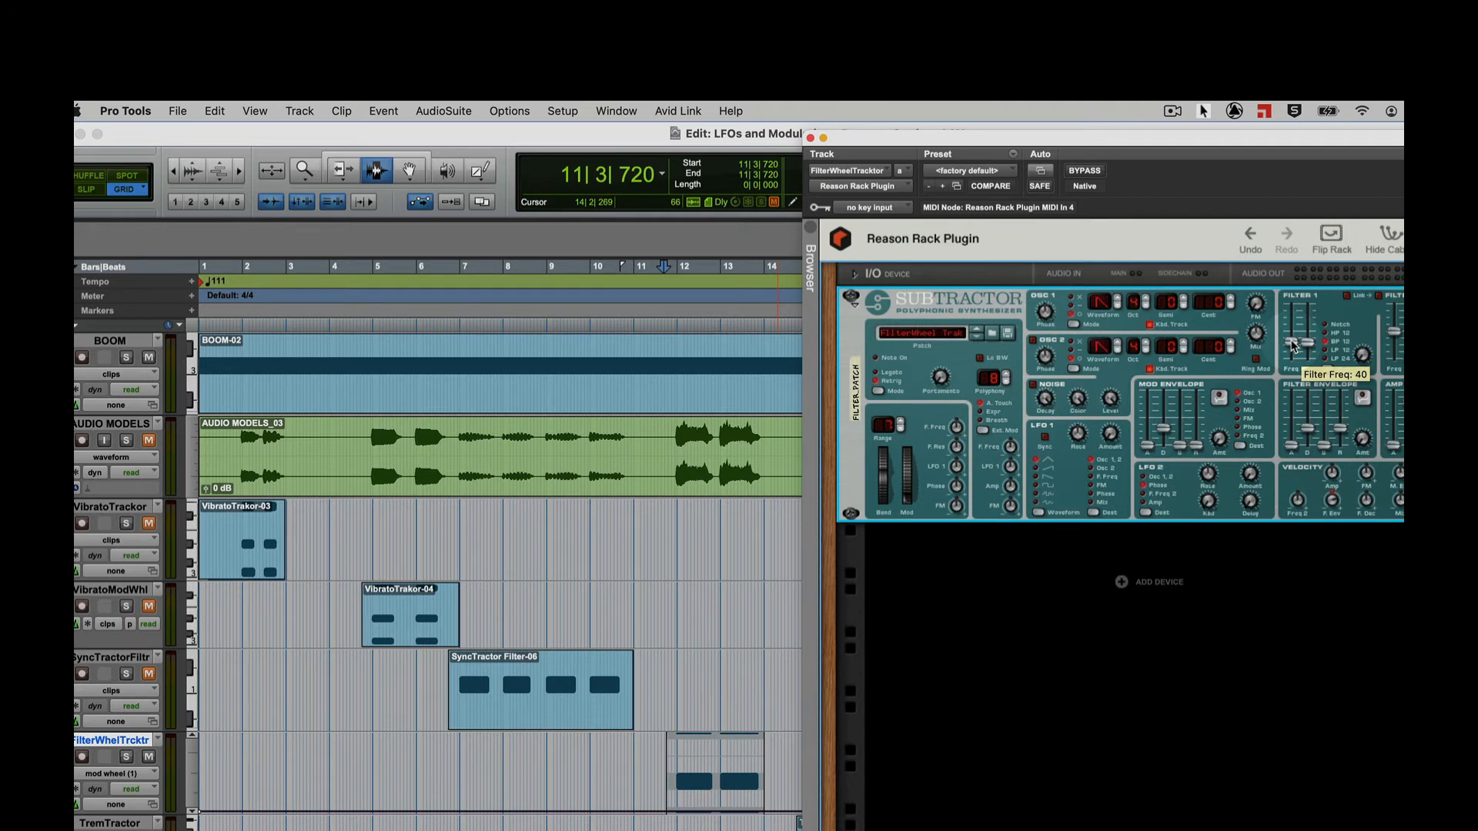
Sweep the Subtractor's Filter 1 frequency up to about 66 and back down while the passage plays.
{"action": "key", "text": "space"}
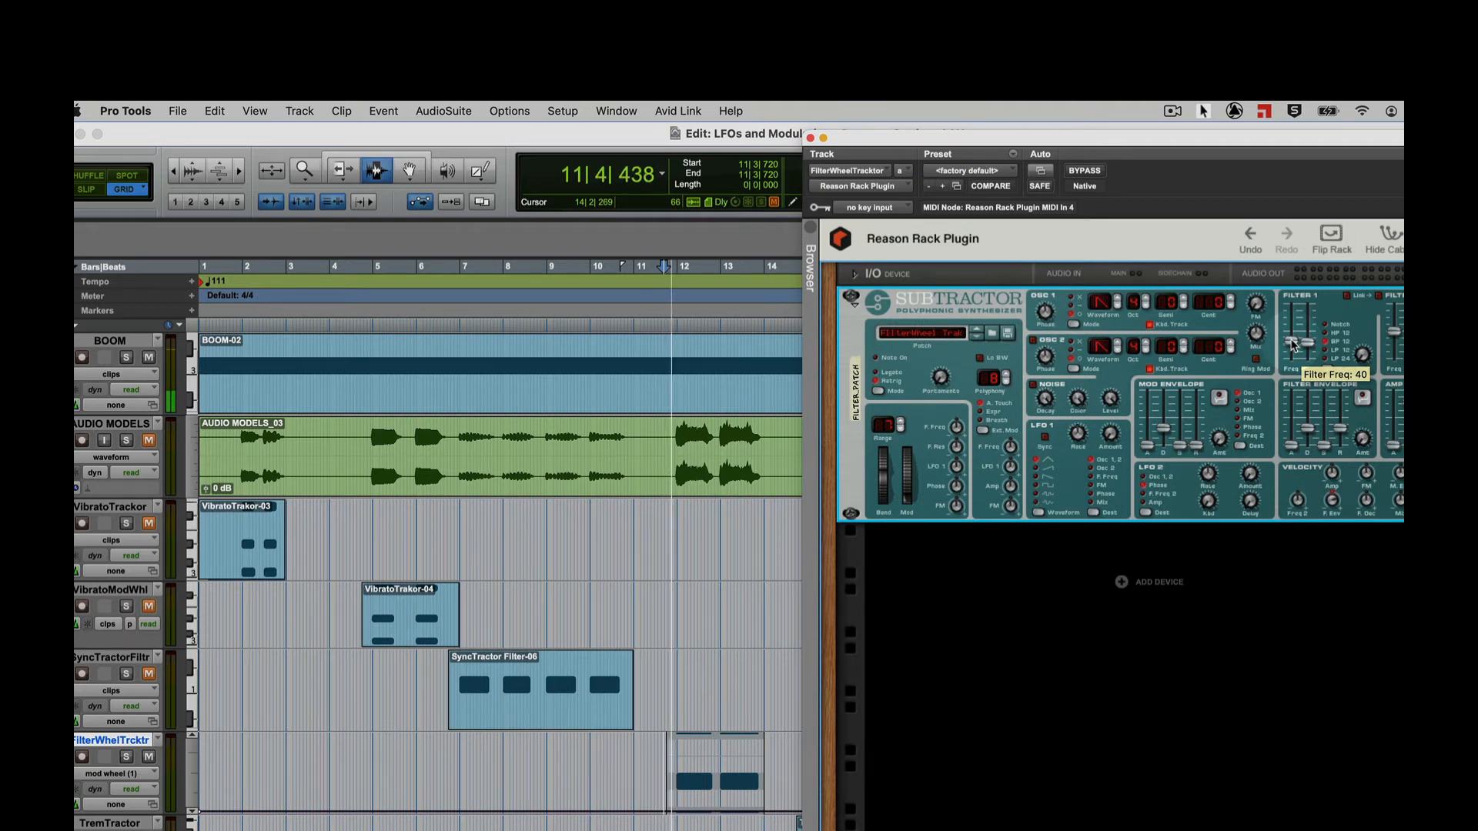
{"action": "mouse_move", "coordinate": [1293, 347]}
{"action": "left_mouse_down"}
{"action": "mouse_move", "coordinate": [1293, 305]}
{"action": "mouse_move", "coordinate": [1294, 347]}
{"action": "left_mouse_up"}
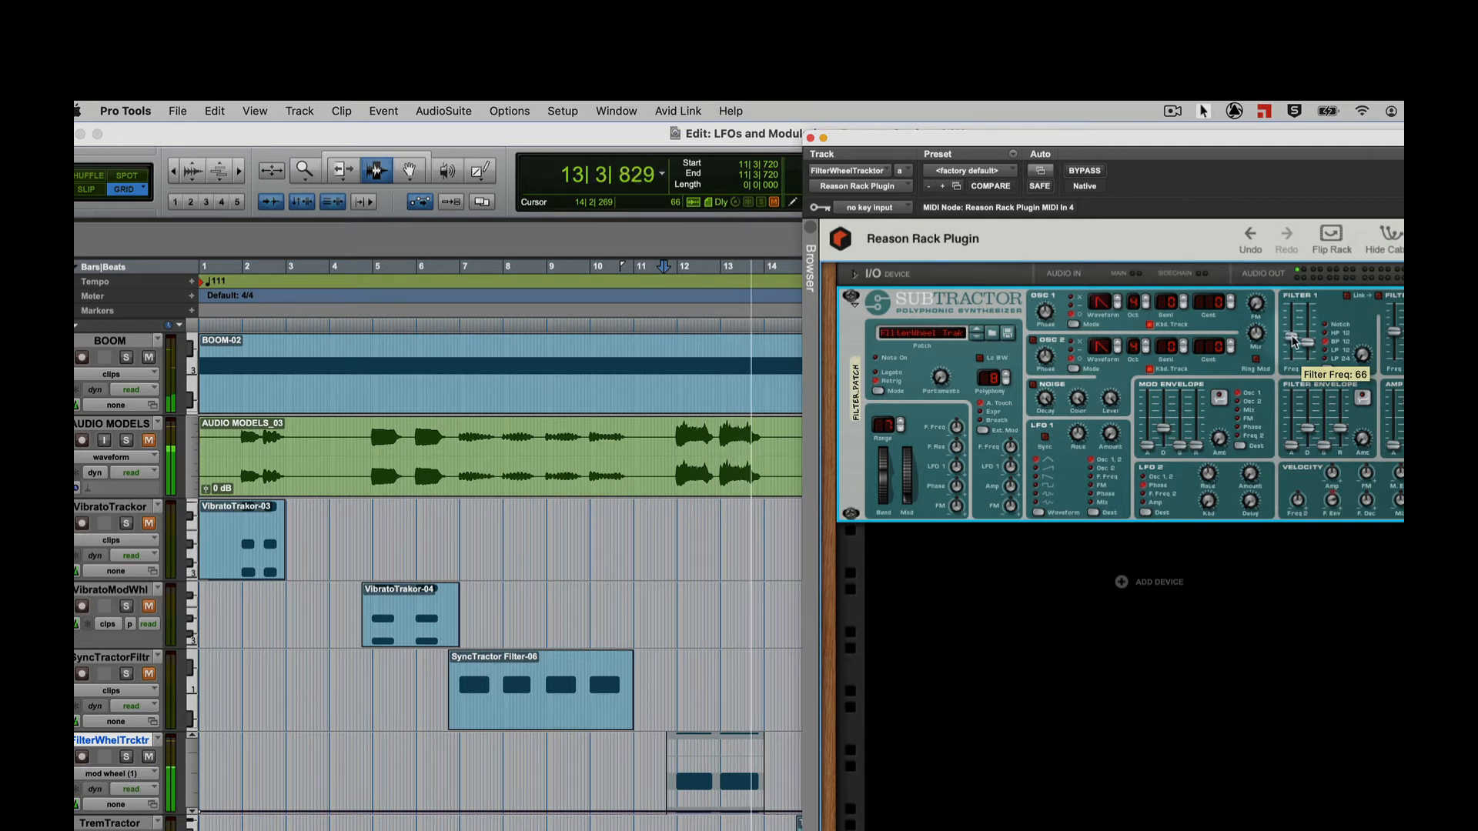
{"action": "key", "text": "space"}
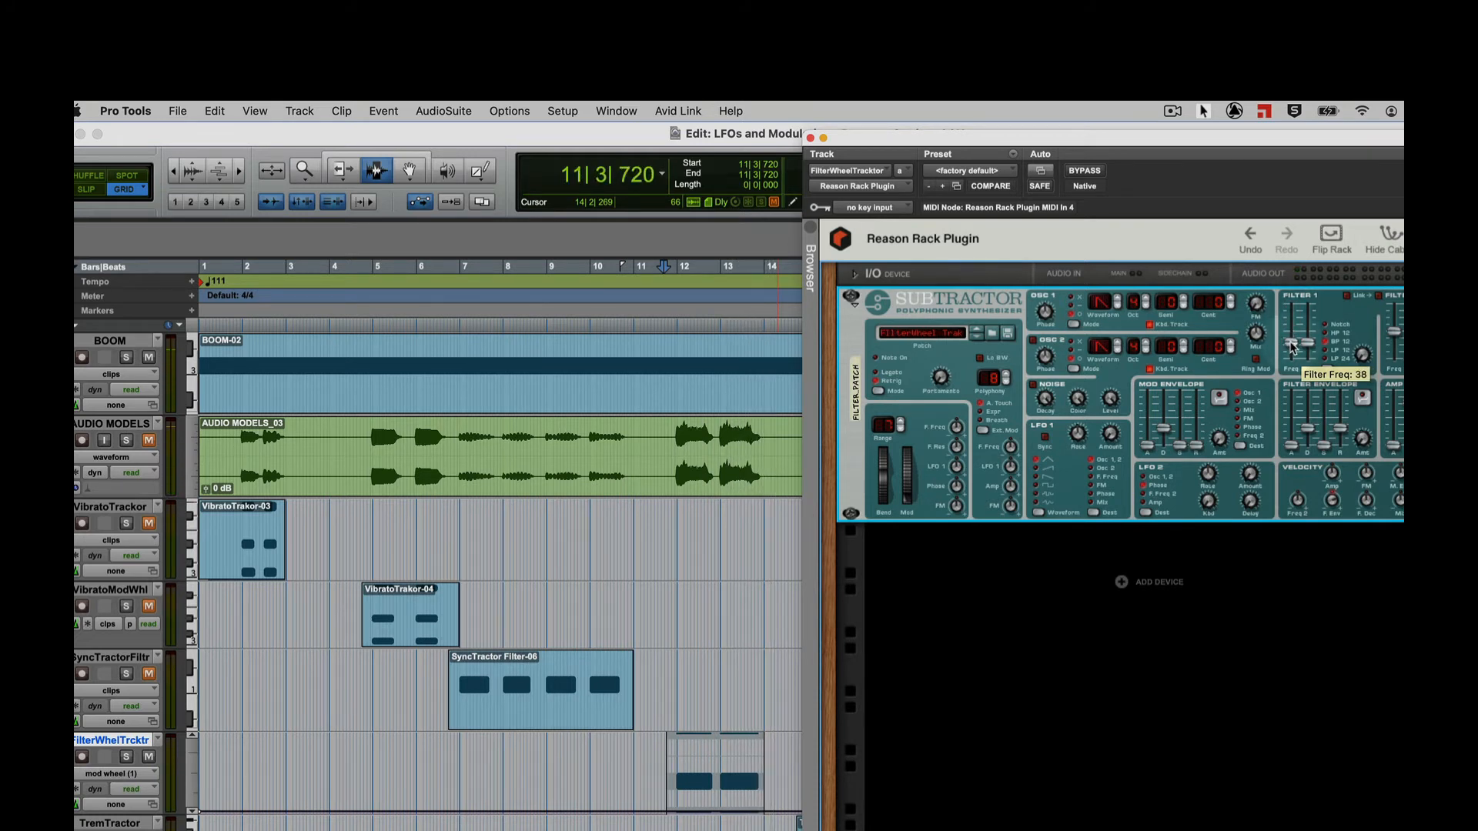
{"action": "left_click_drag", "start_coordinate": [1292, 348], "coordinate": [1293, 348]}
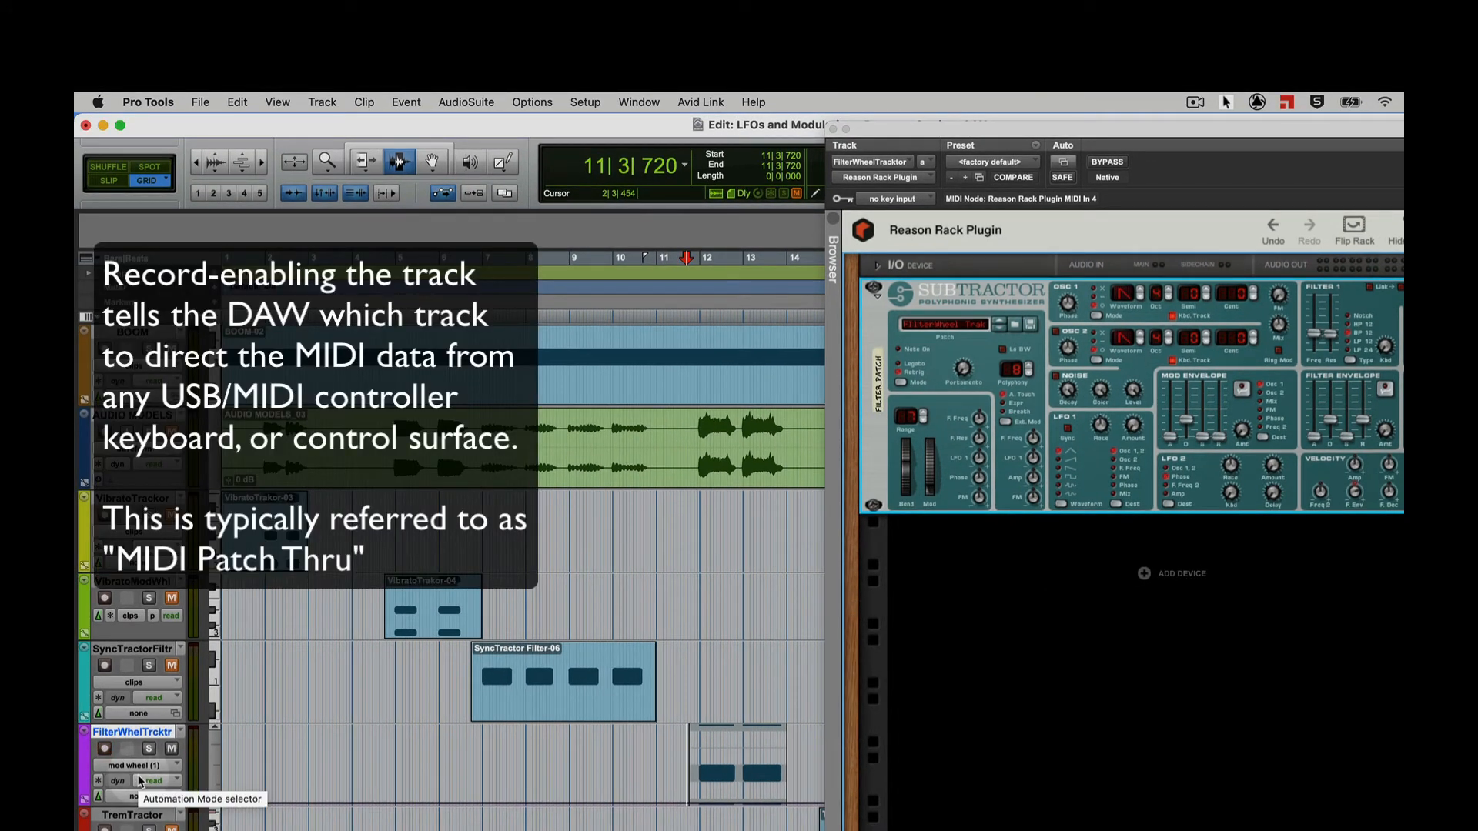
Record-enable the FilterWheelTracktor track and try the Subtractor's Mod wheel together with its F. Freq amount knob.
{"action": "key", "text": "shift+r"}
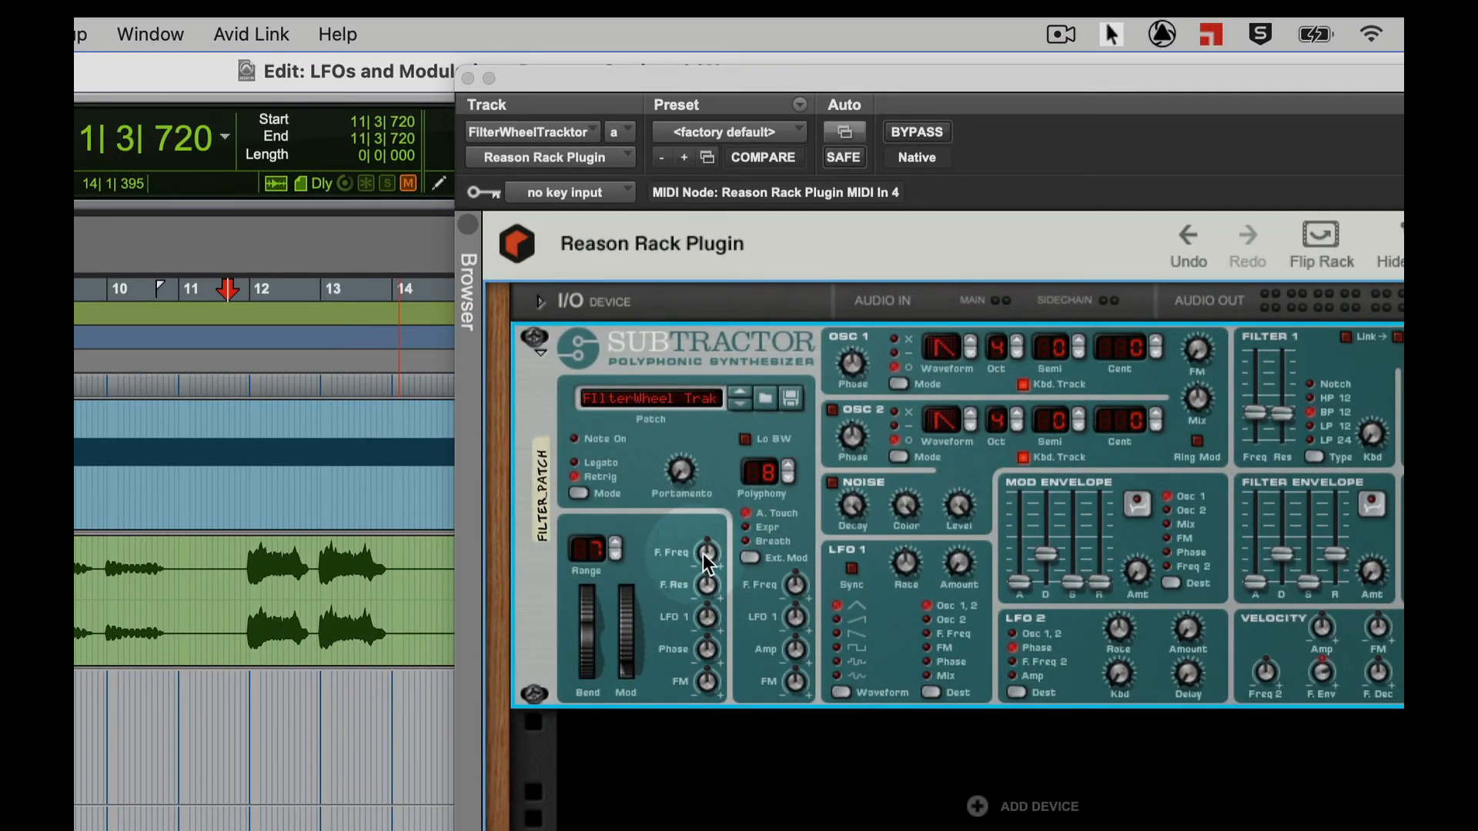
{"action": "left_click", "coordinate": [706, 552]}
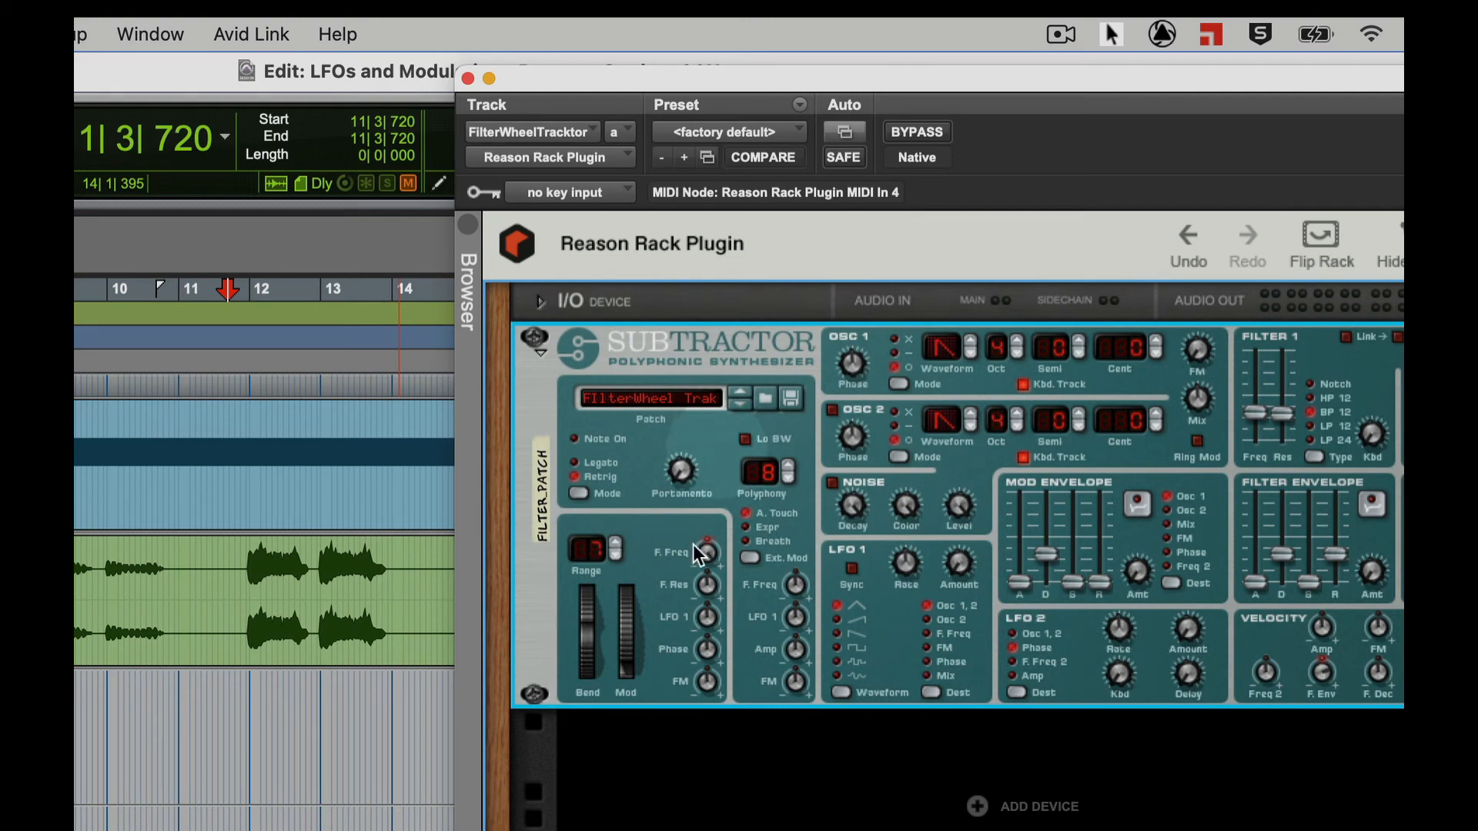
{"action": "mouse_move", "coordinate": [626, 671]}
{"action": "left_mouse_down"}
{"action": "mouse_move", "coordinate": [589, 532]}
{"action": "mouse_move", "coordinate": [682, 795]}
{"action": "left_mouse_up"}
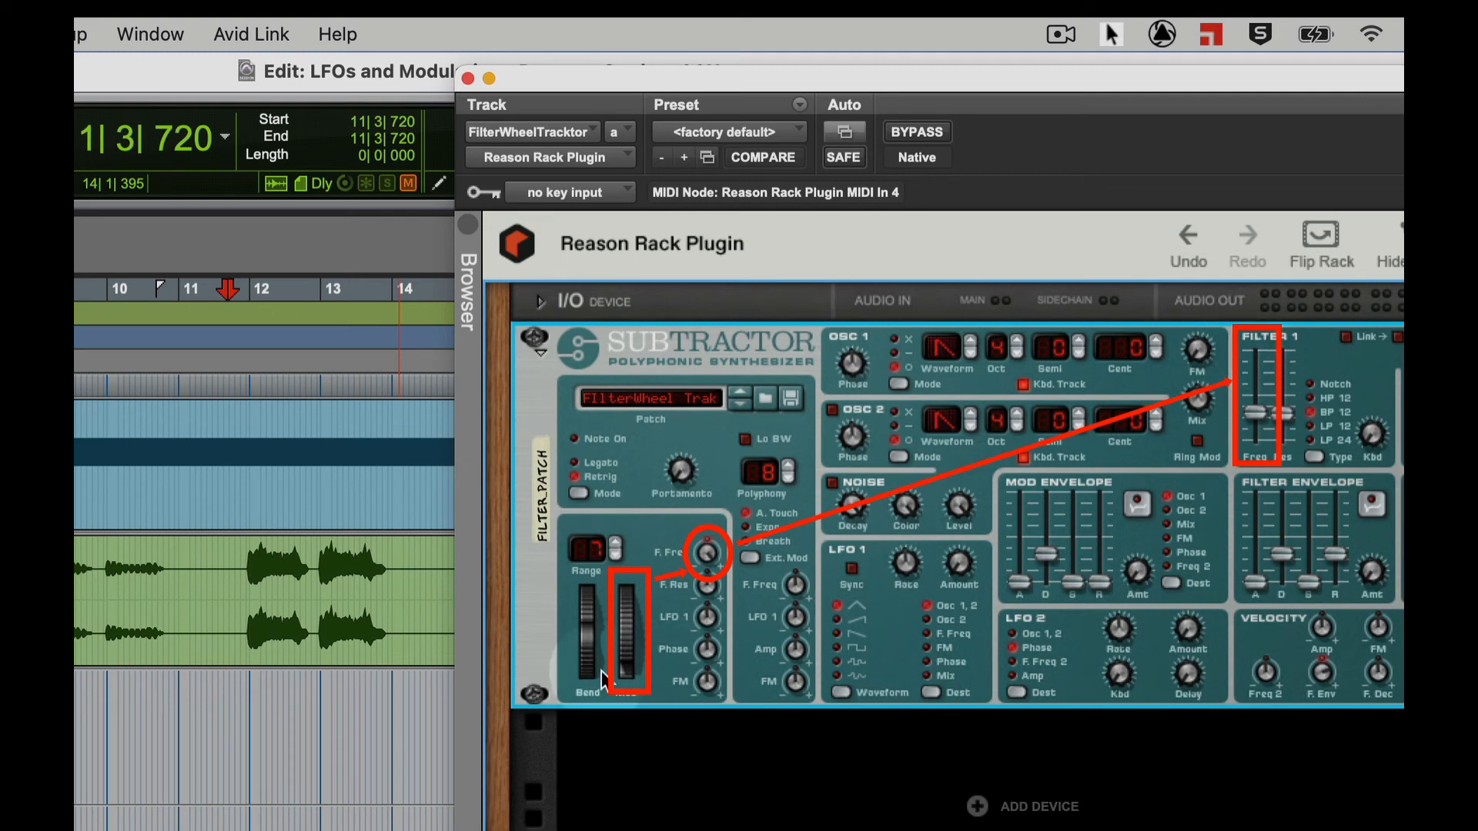
Try the Subtractor's F. Freq amount knob and Mod wheel to vary how far the wheel moves Filter 1's frequency.
{"action": "mouse_move", "coordinate": [625, 679]}
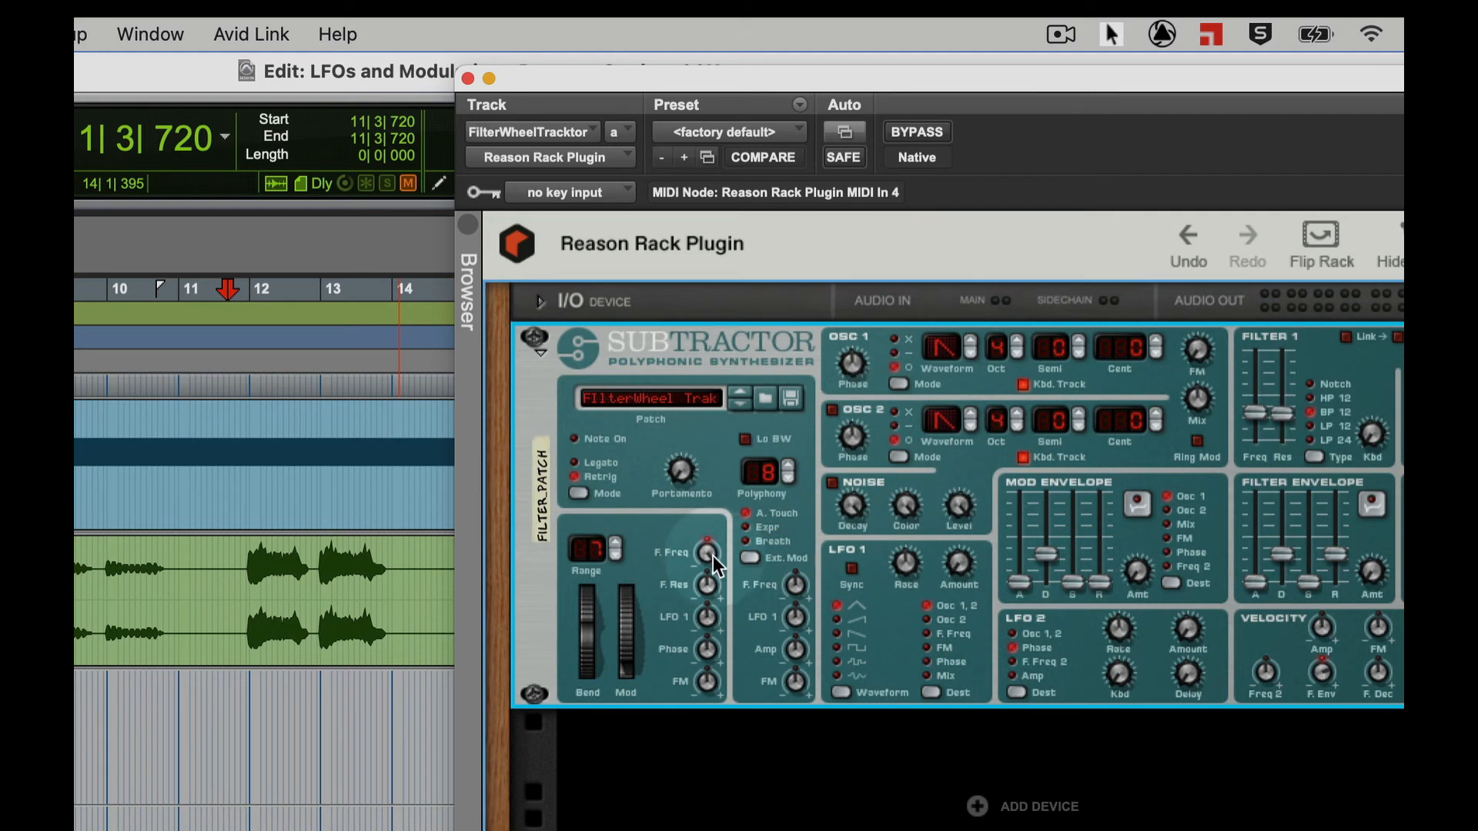
{"action": "left_click_drag", "start_coordinate": [708, 555], "coordinate": [710, 577]}
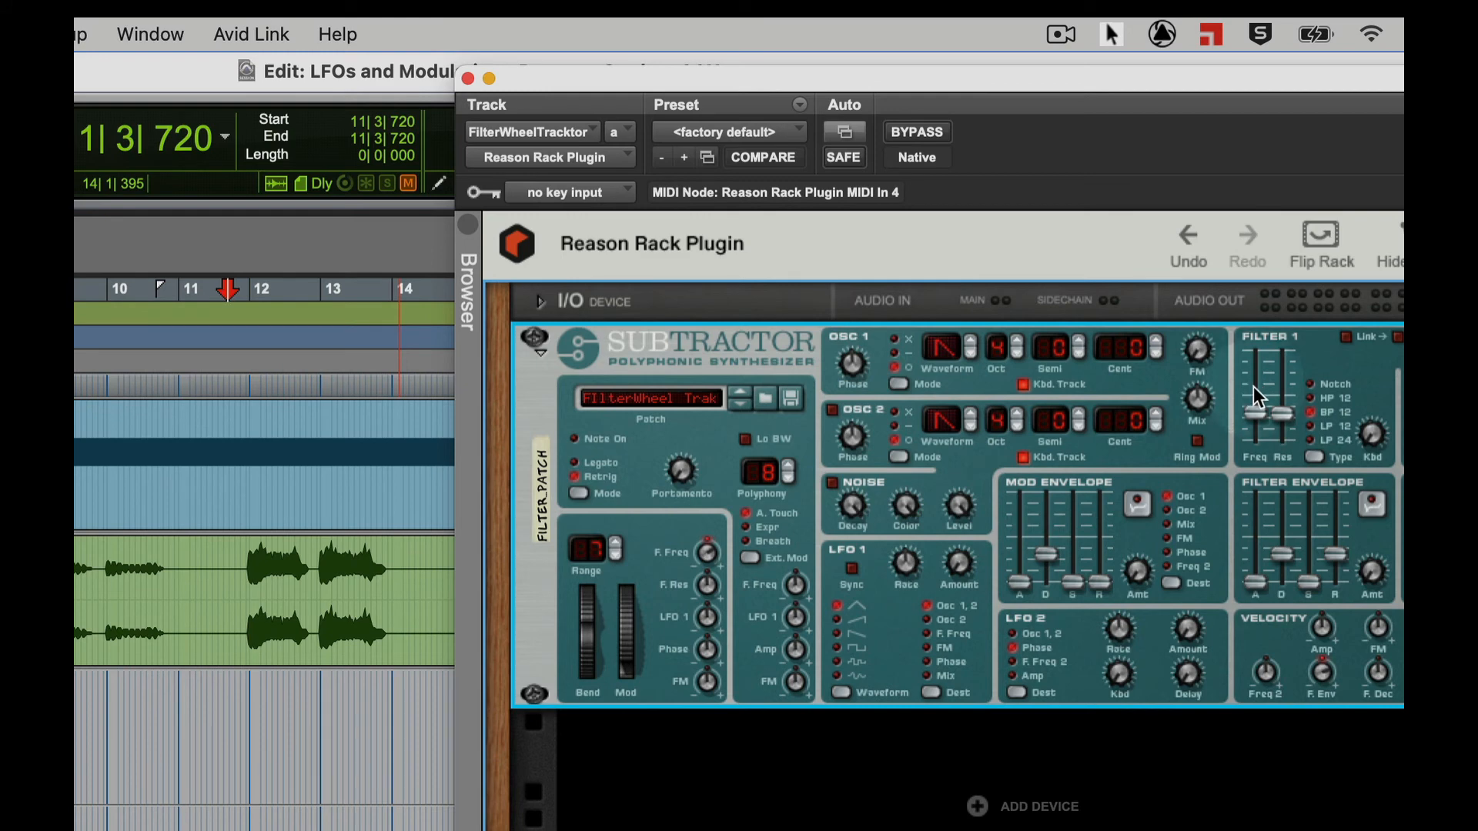
{"action": "mouse_move", "coordinate": [1252, 406]}
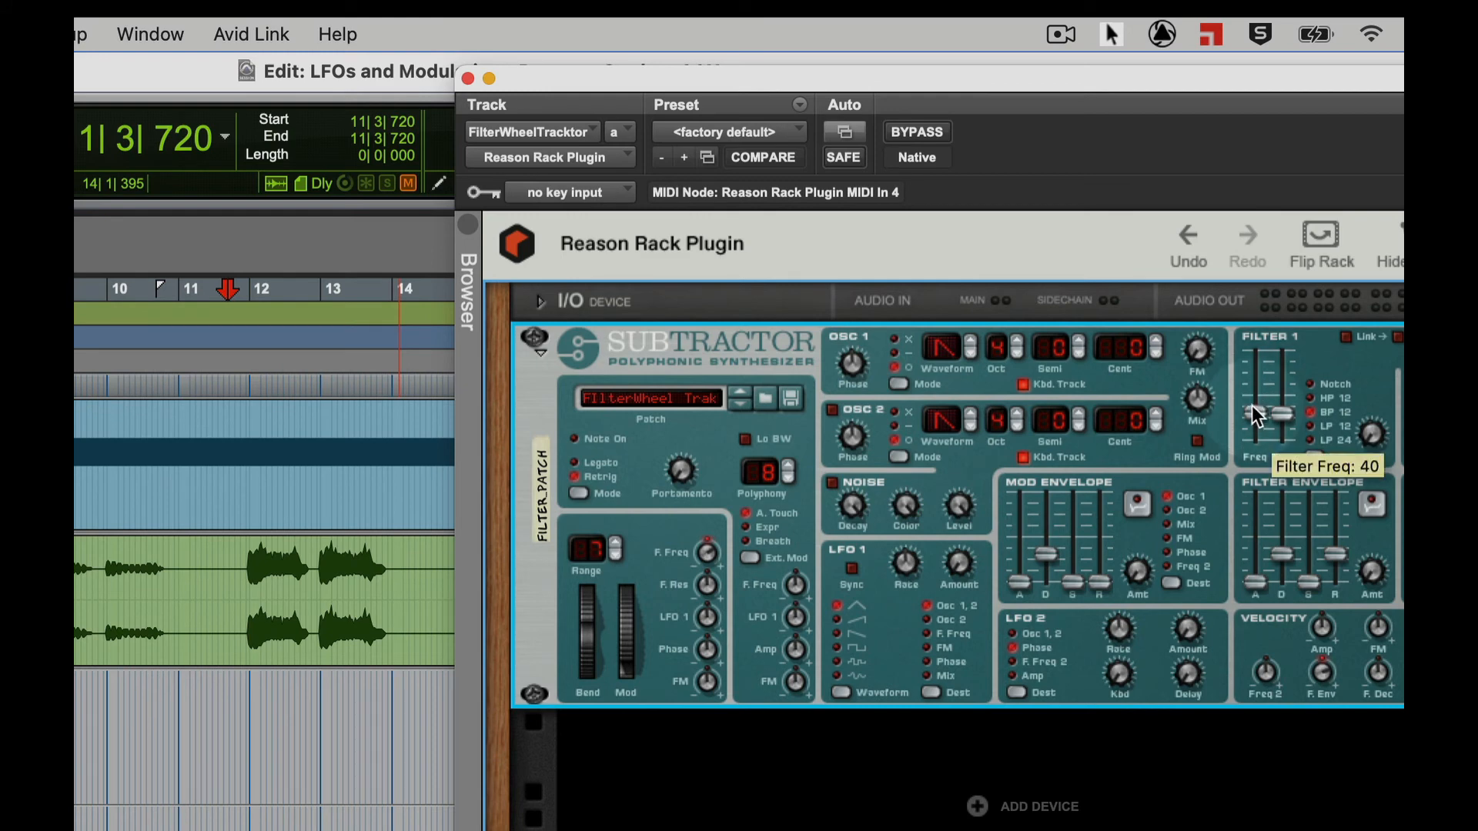
{"action": "mouse_move", "coordinate": [650, 653]}
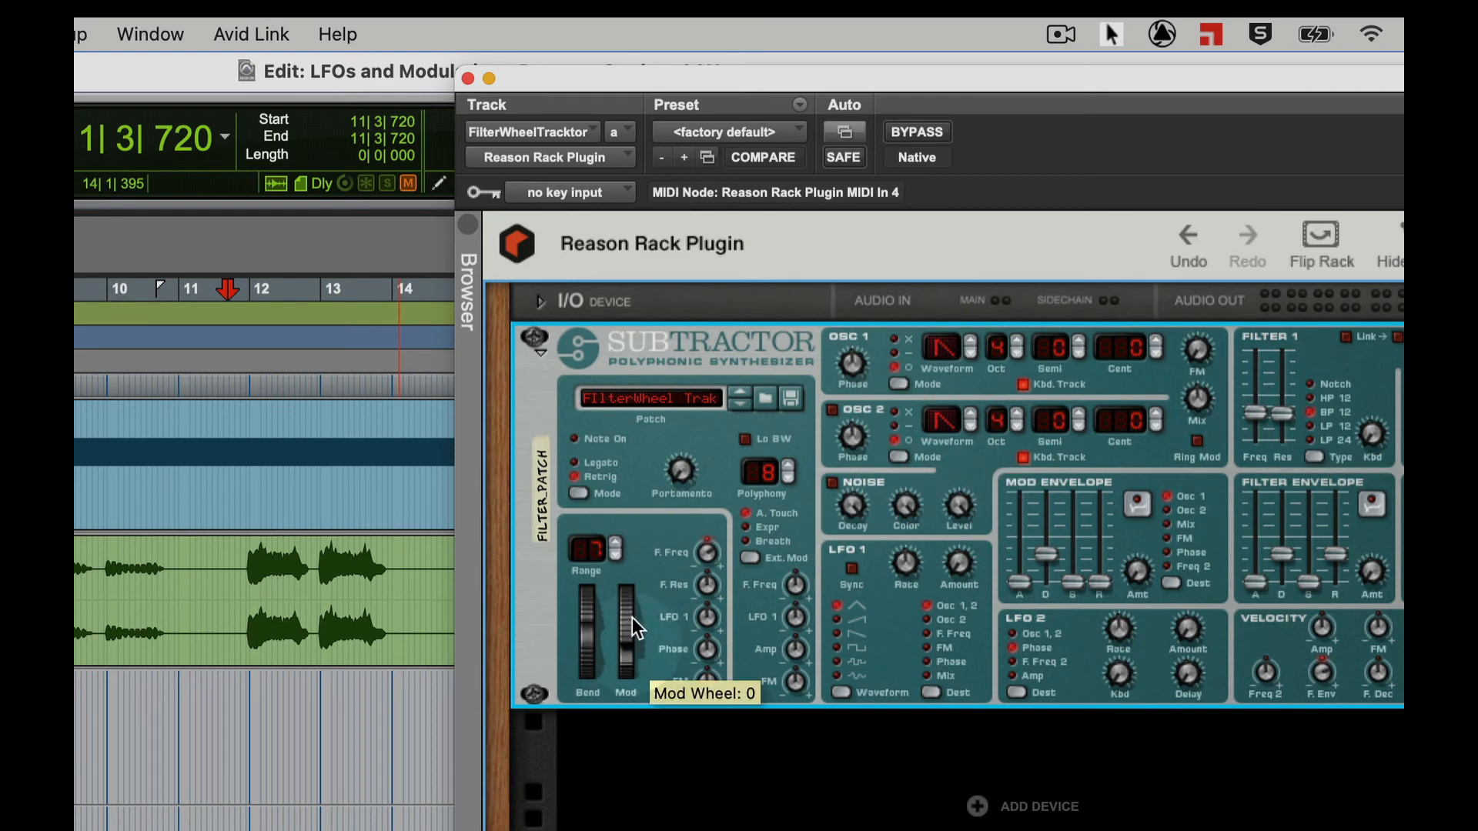
{"action": "mouse_move", "coordinate": [626, 610]}
{"action": "left_mouse_down"}
{"action": "mouse_move", "coordinate": [627, 587]}
{"action": "mouse_move", "coordinate": [647, 631]}
{"action": "left_mouse_up"}
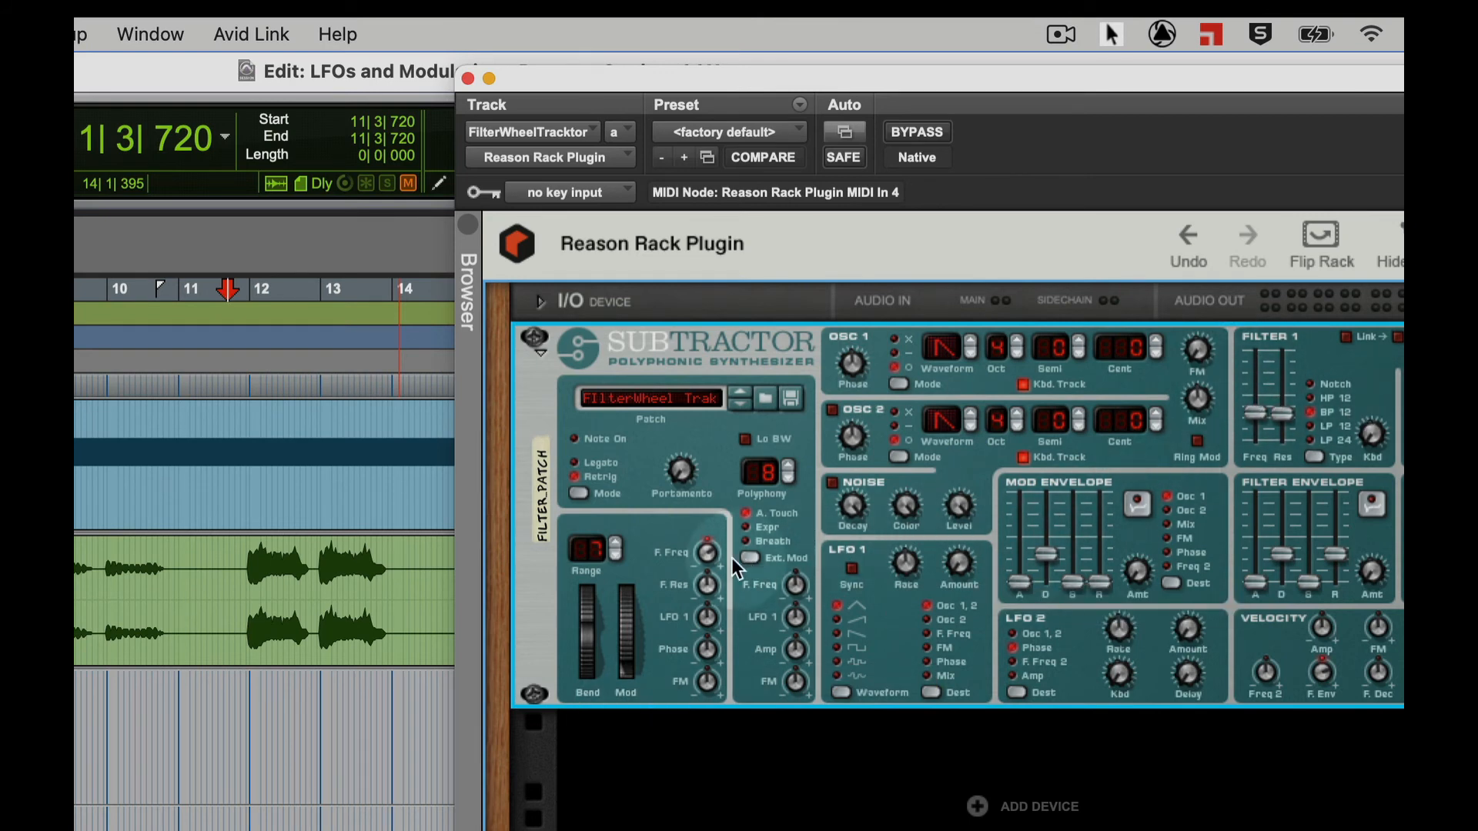
{"action": "mouse_move", "coordinate": [713, 566]}
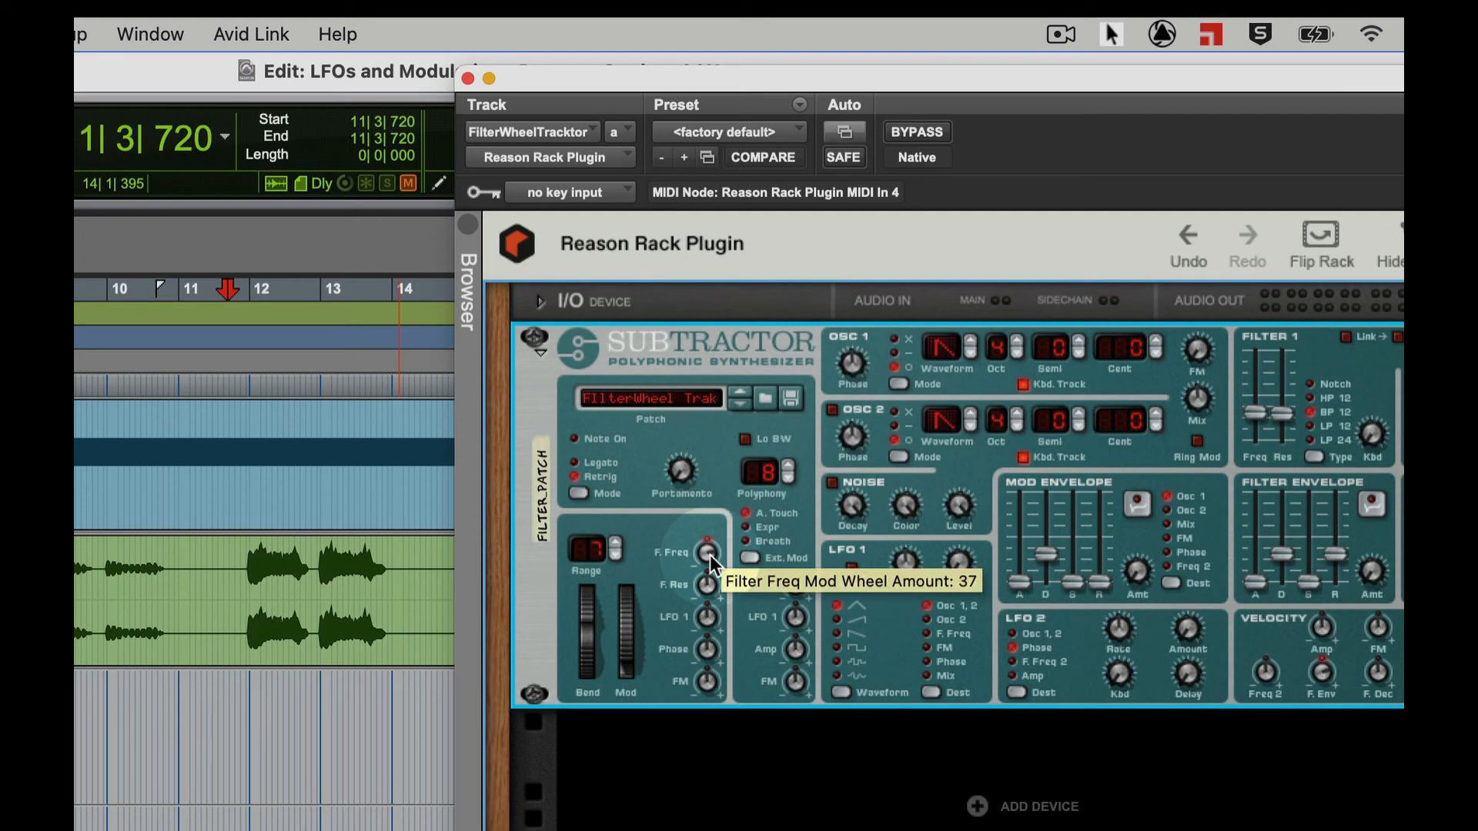
{"action": "left_click_drag", "start_coordinate": [712, 564], "coordinate": [714, 531]}
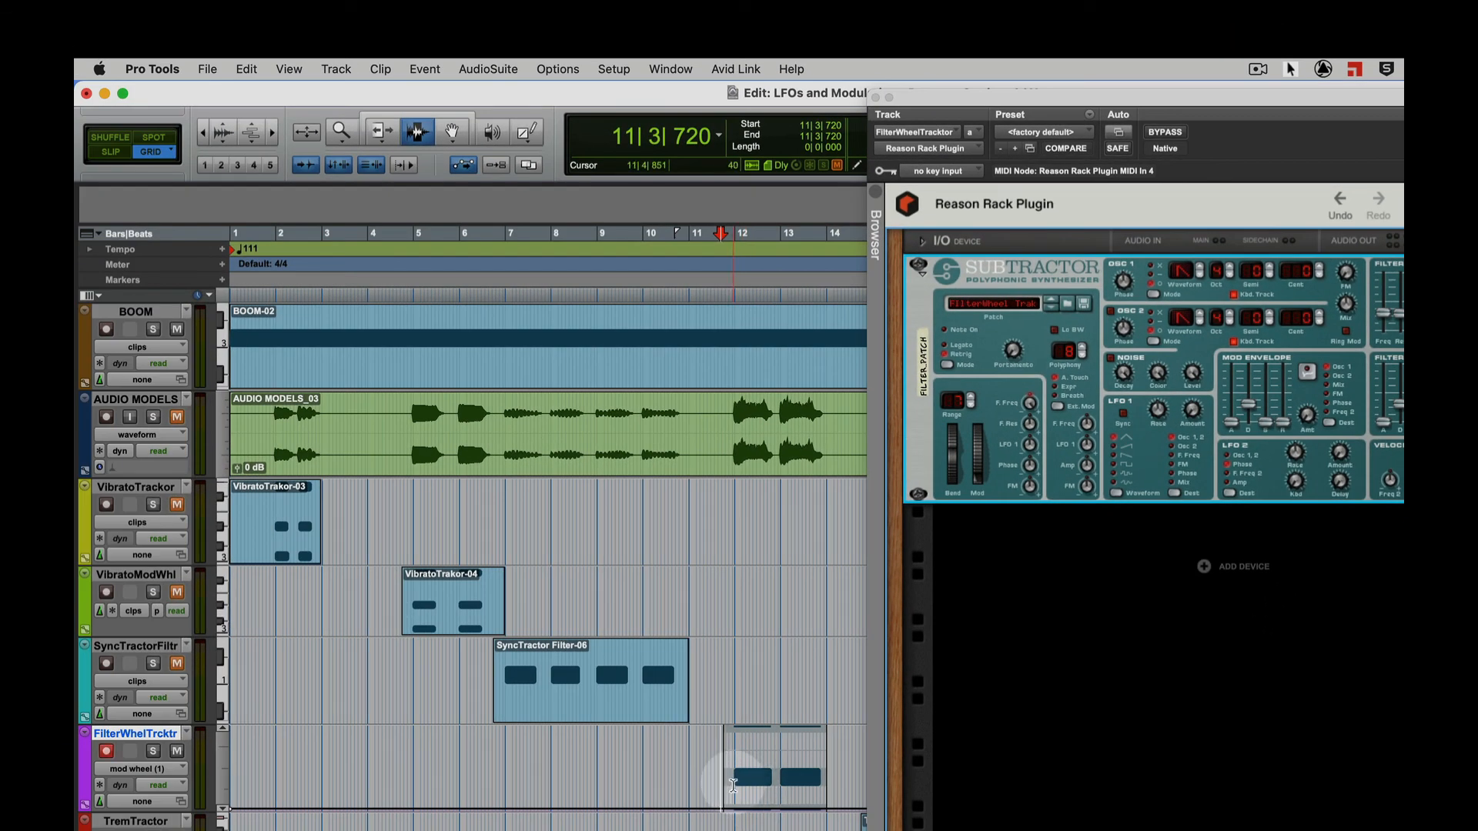
Undo the deletion of the FilterWheelTracktor mod wheel automation and audition the passage from 11|4|240.
{"action": "key", "text": "super+z"}
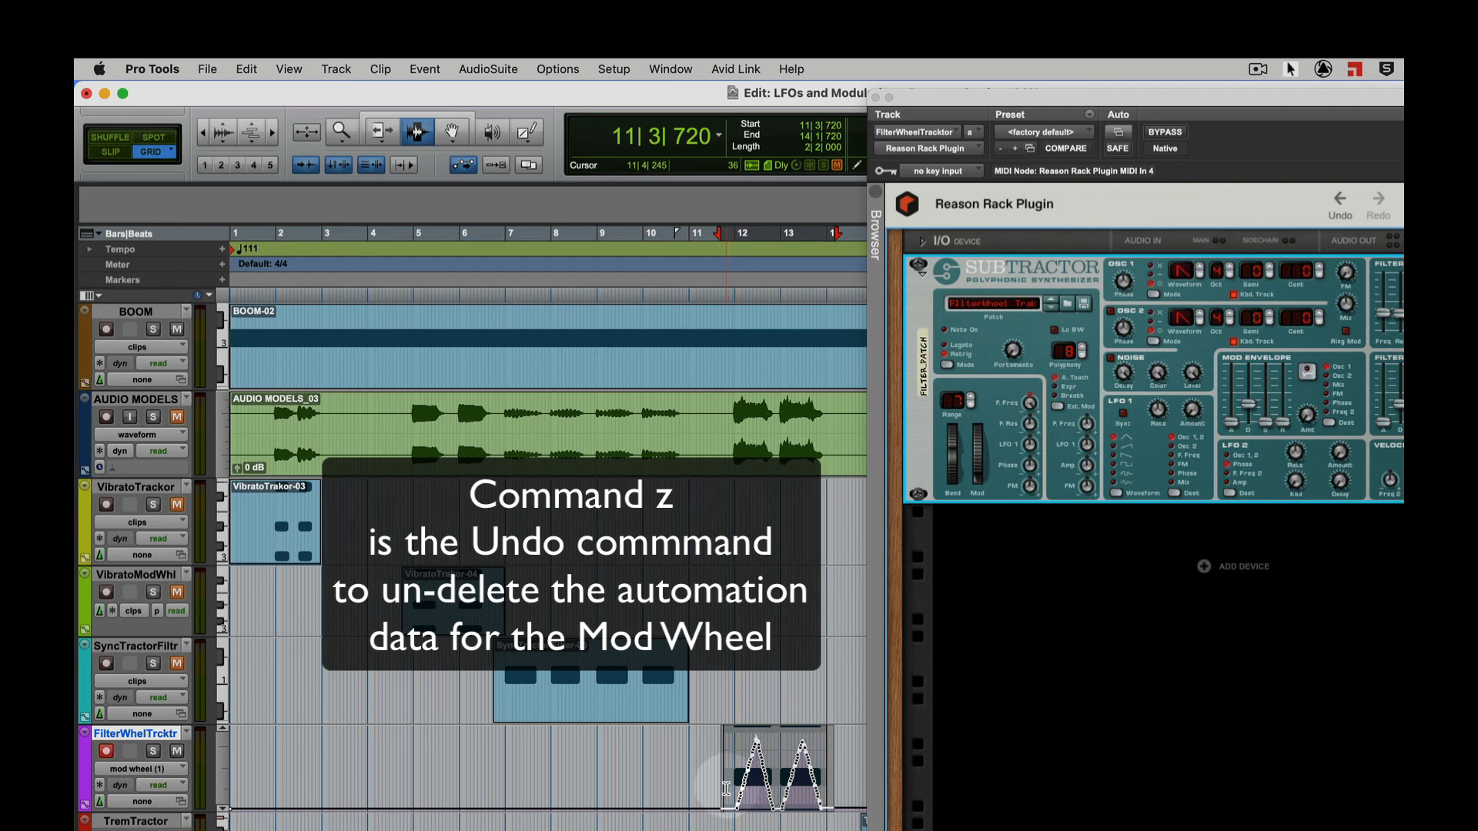
{"action": "left_click", "coordinate": [726, 788]}
{"action": "key", "text": "space"}
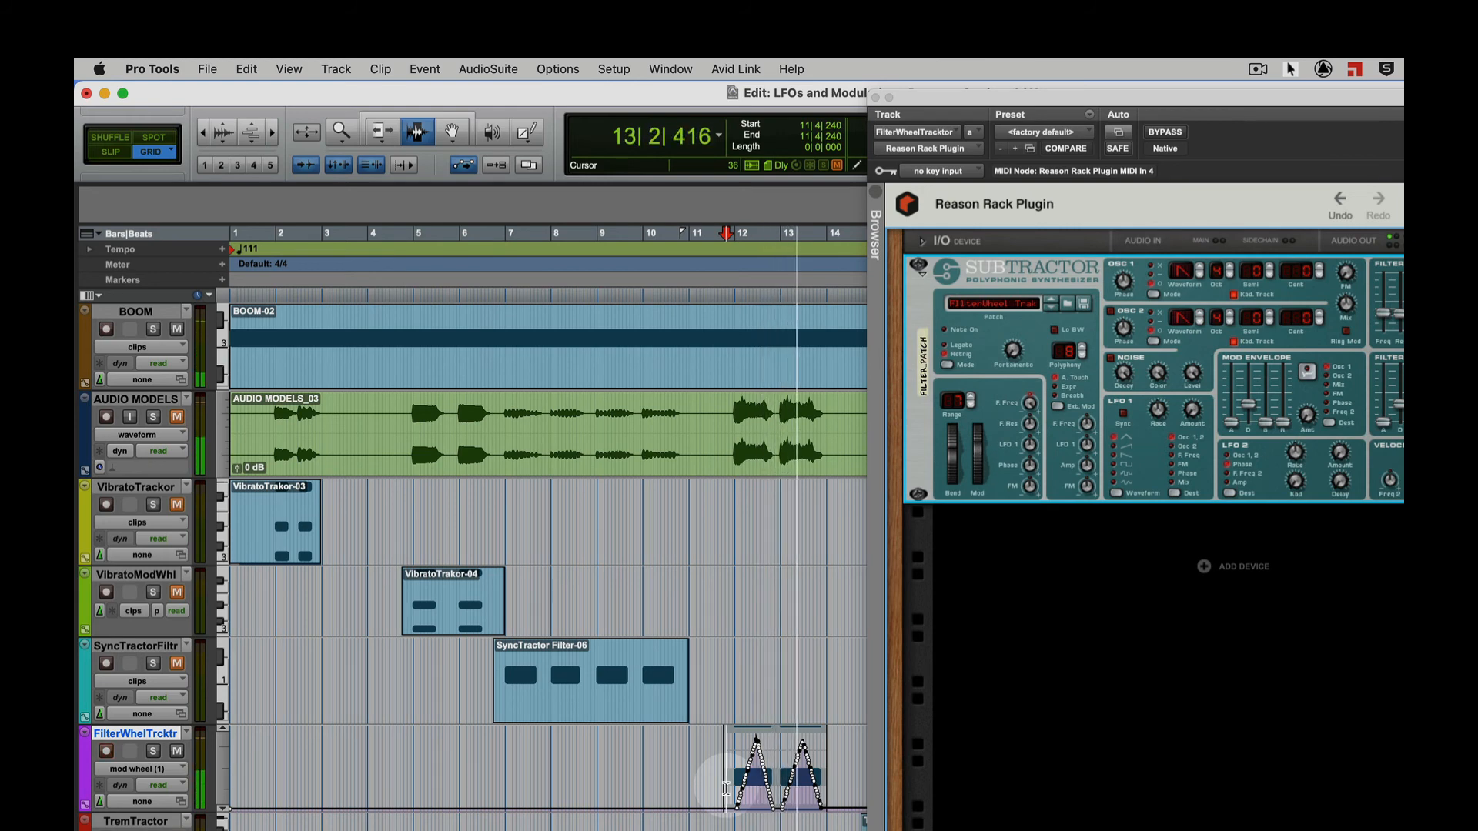
{"action": "key", "text": "space"}
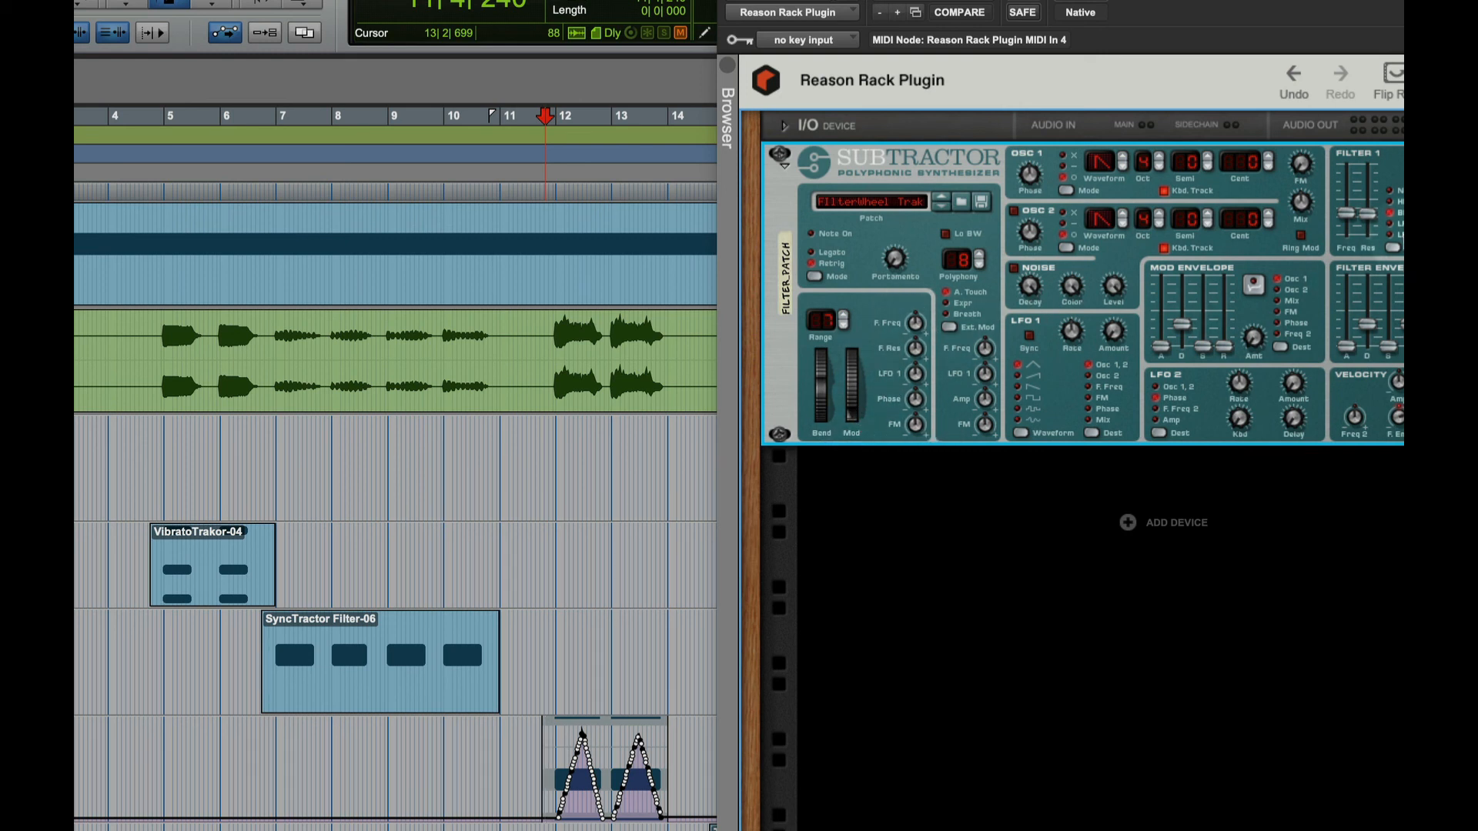
Replay the automated passage and examine the Subtractor's Mod wheel, F. Freq amount and Filter 1 frequency controls.
{"action": "key", "text": "space"}
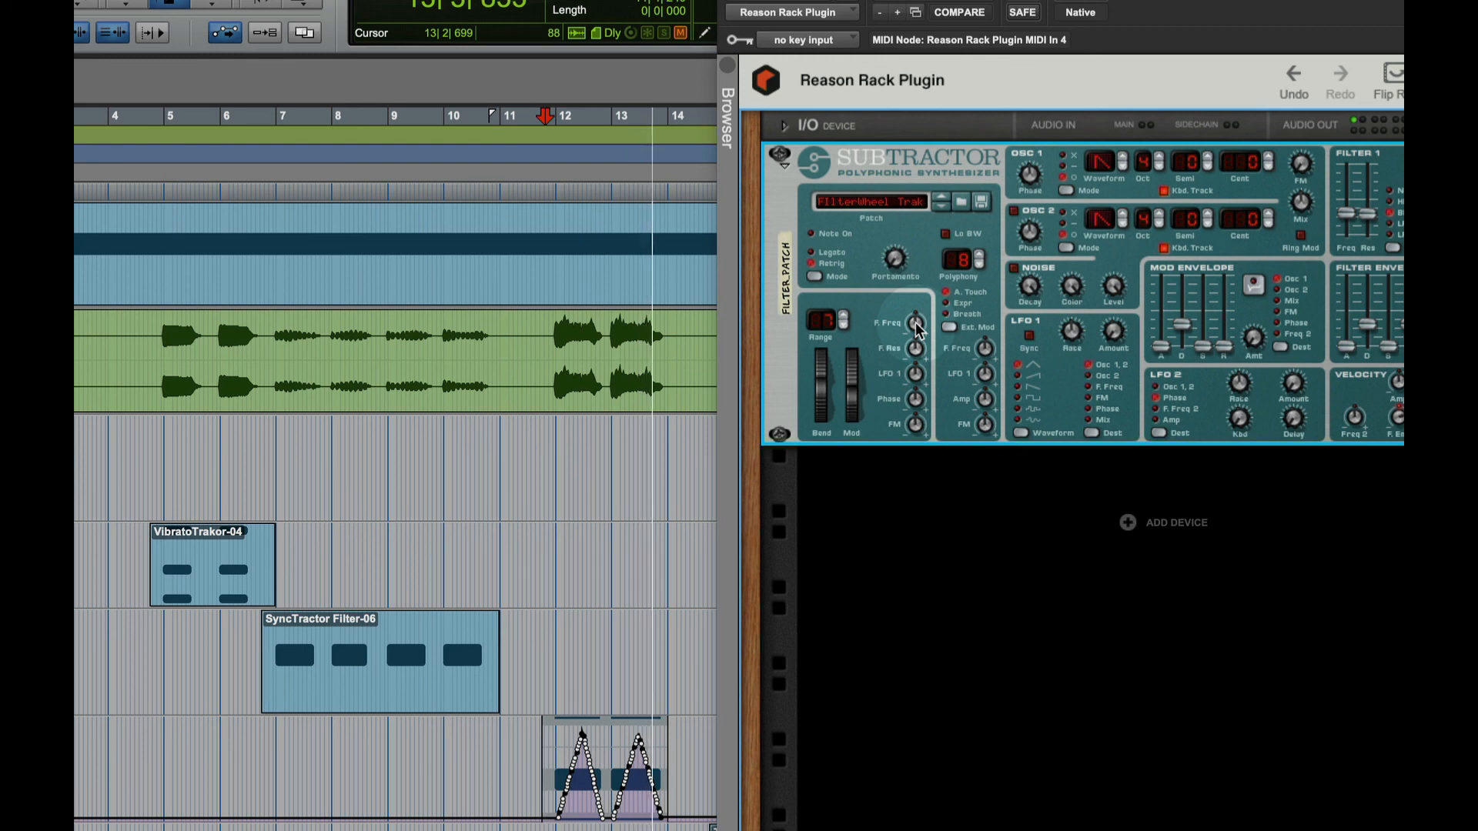
{"action": "key", "text": "space"}
{"action": "key", "text": "space"}
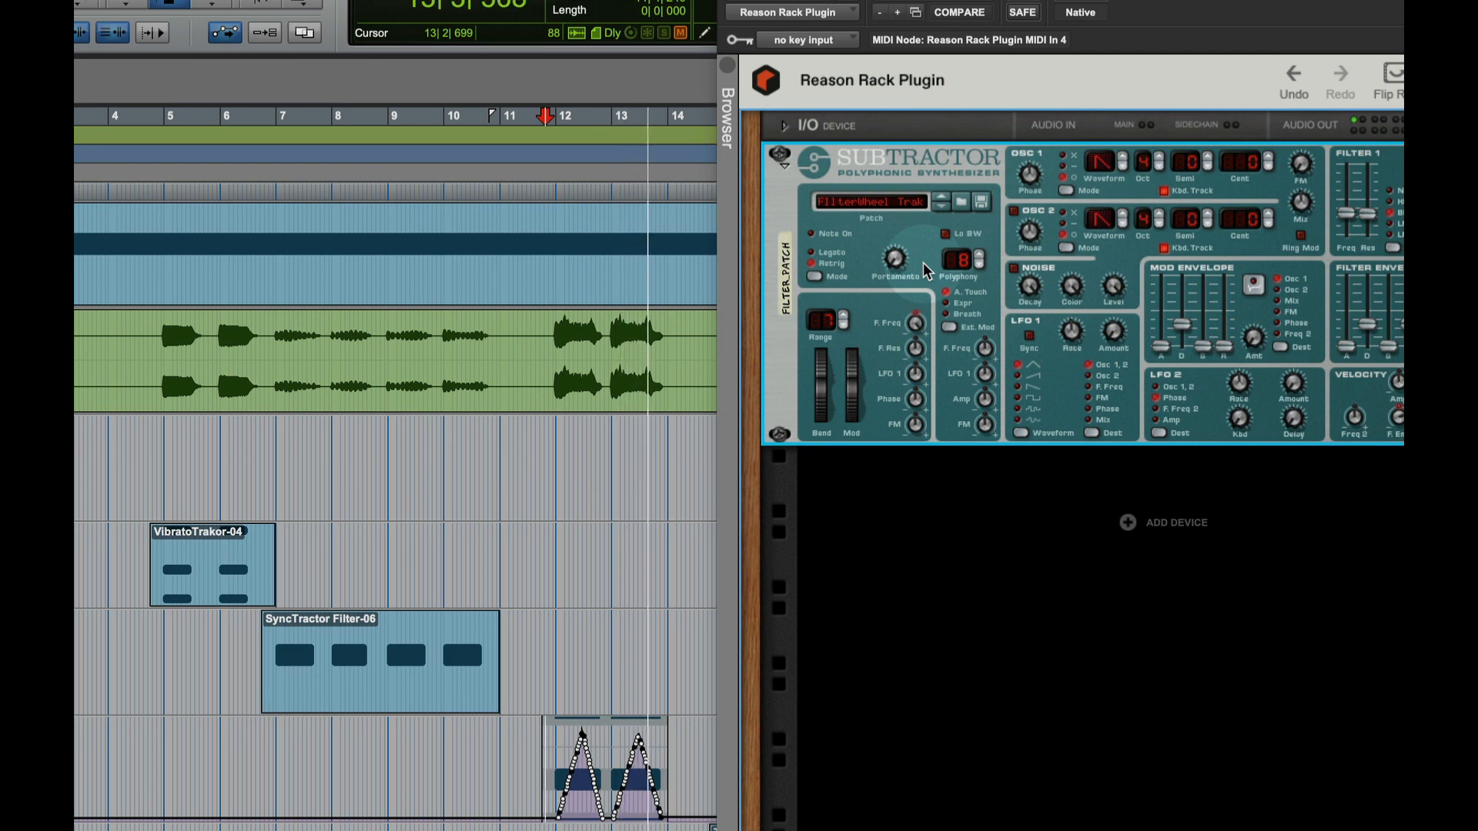
{"action": "key", "text": "space"}
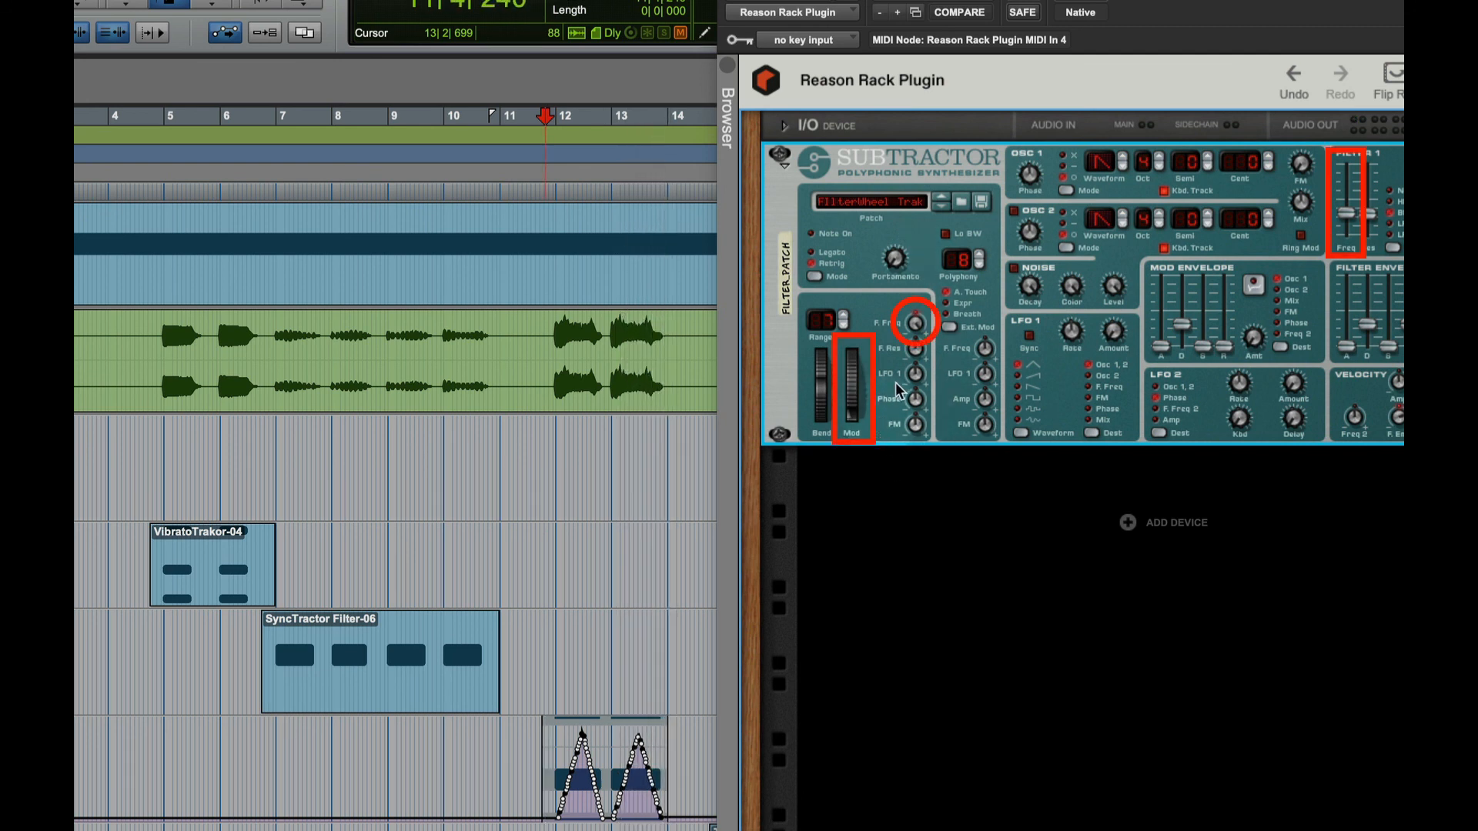
{"action": "mouse_move", "coordinate": [921, 319]}
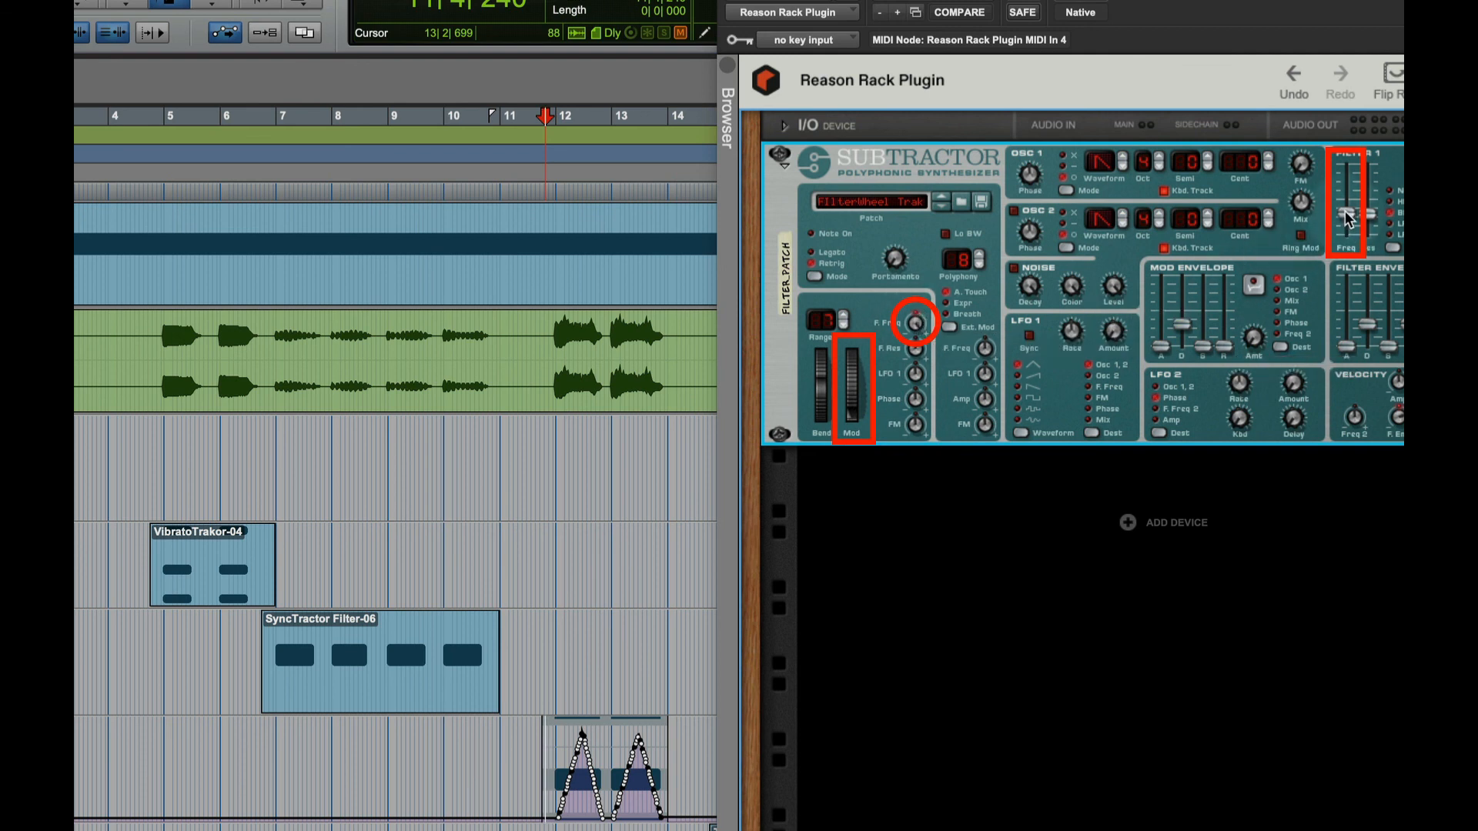
{"action": "mouse_move", "coordinate": [1348, 221]}
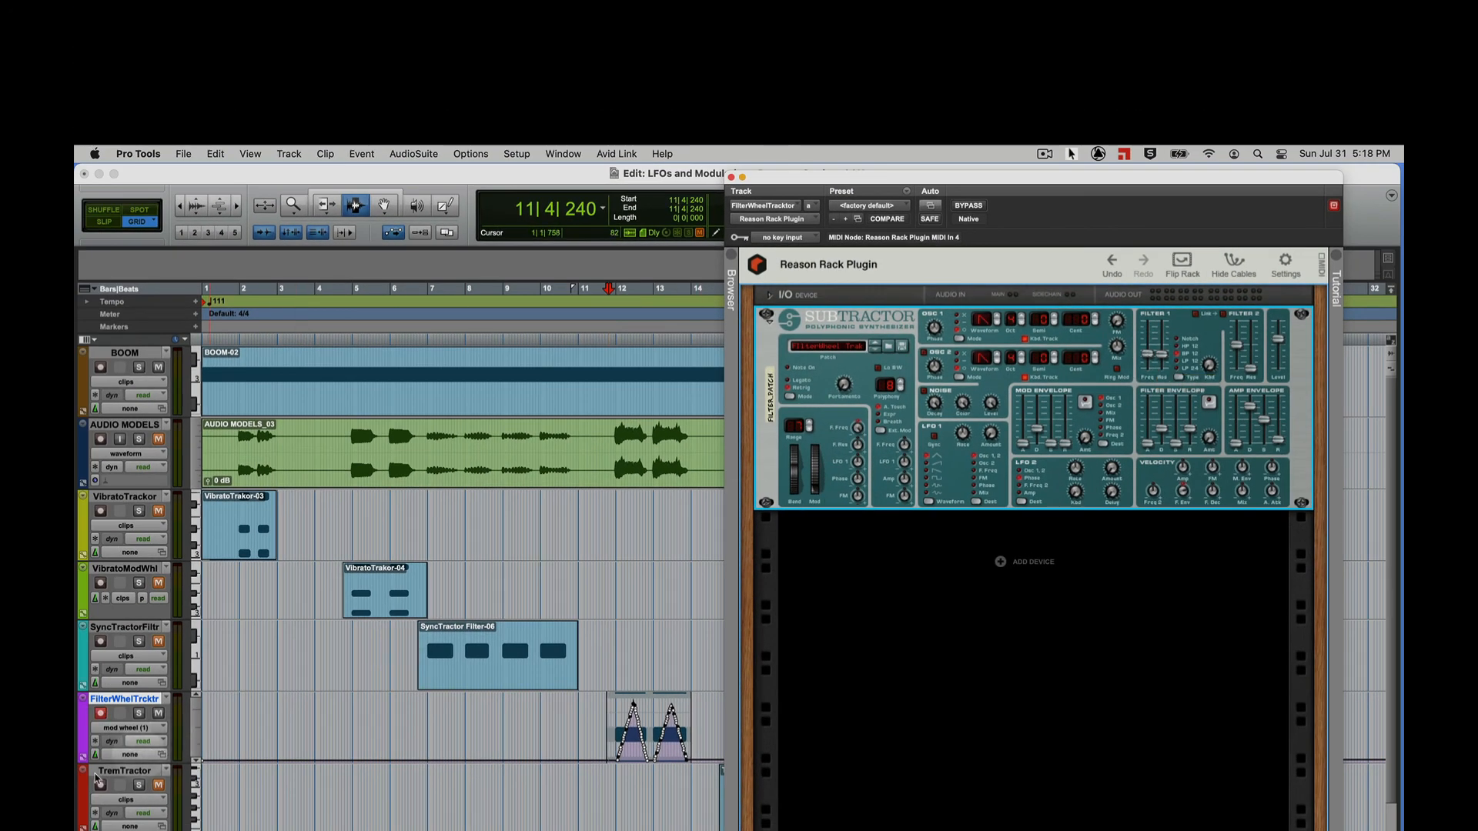
Return the FilterWheelTracktor track to the clips view, turn off its record-enable and mute it.
{"action": "left_click", "coordinate": [124, 599]}
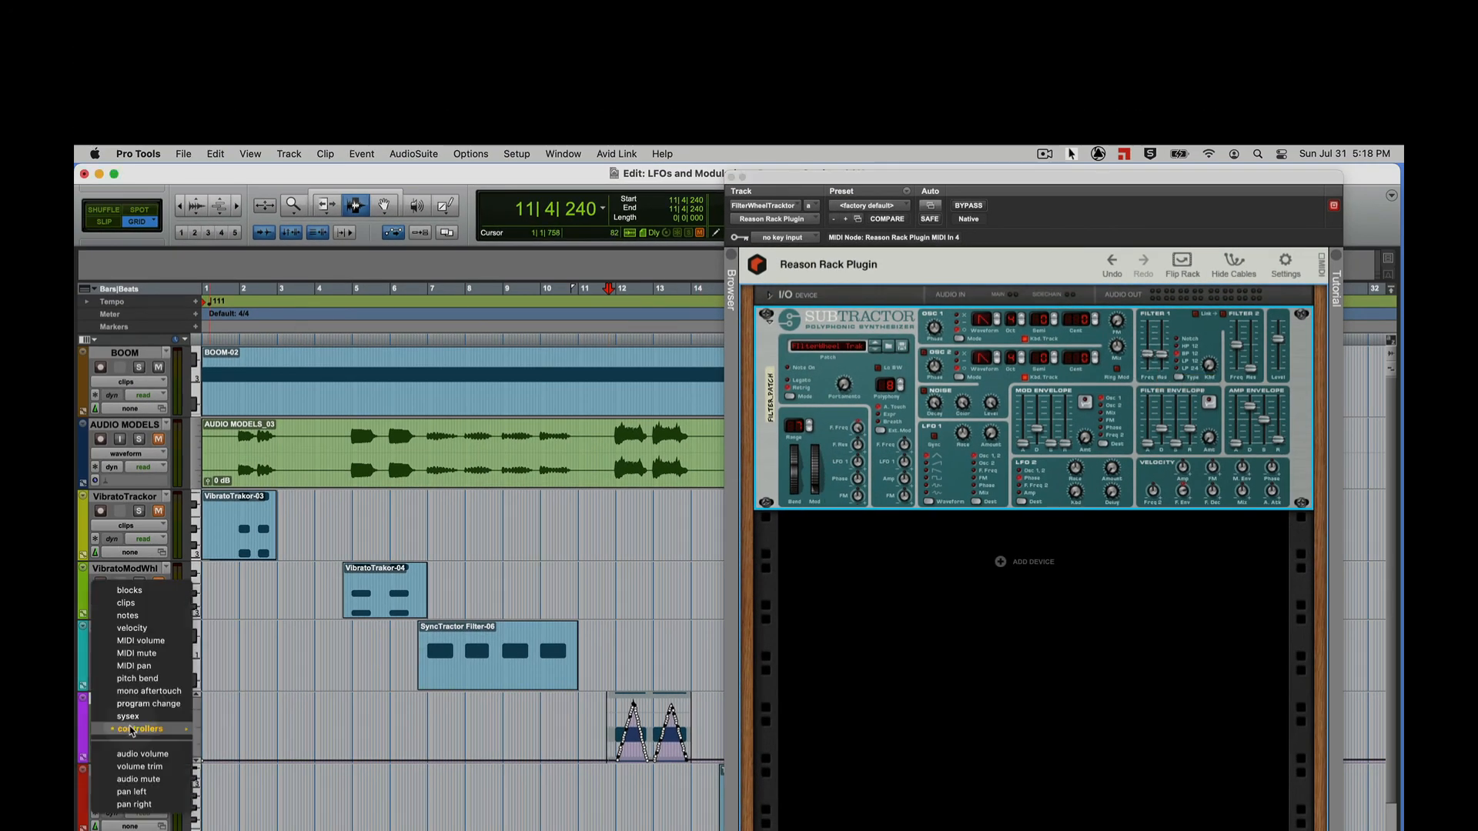
{"action": "left_click", "coordinate": [140, 607]}
{"action": "left_click", "coordinate": [103, 715]}
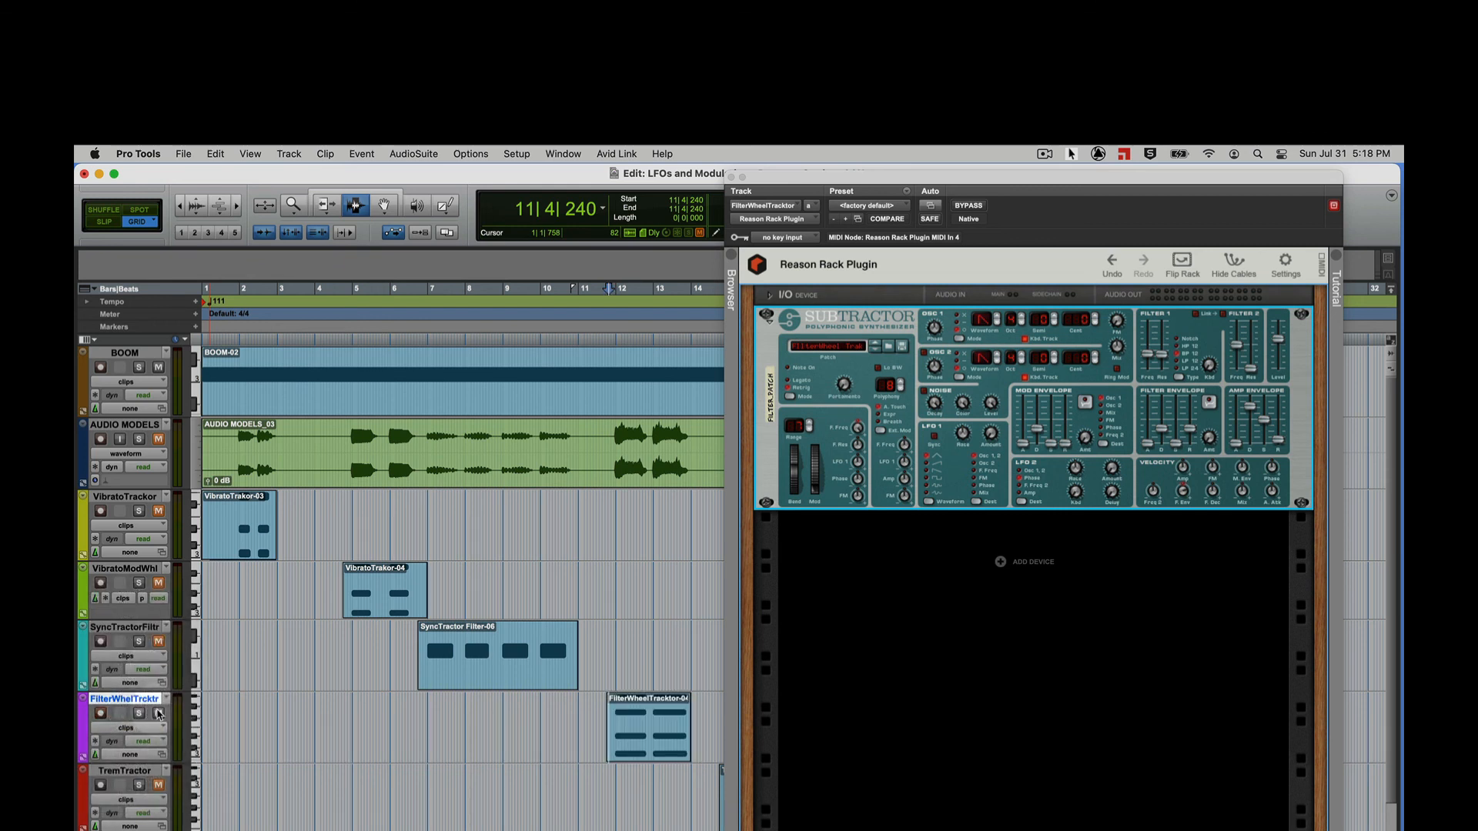
{"action": "left_click", "coordinate": [158, 714]}
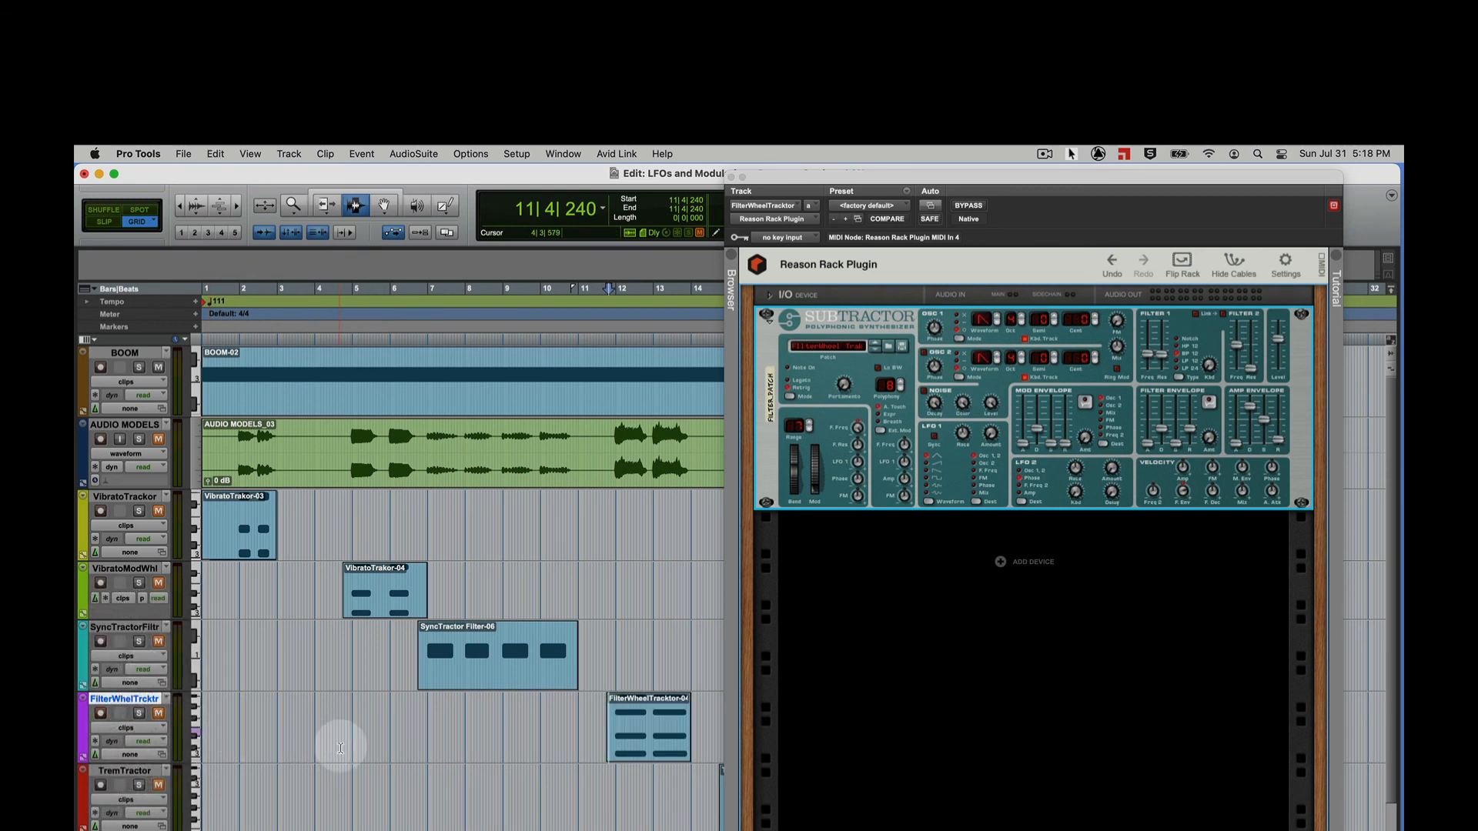